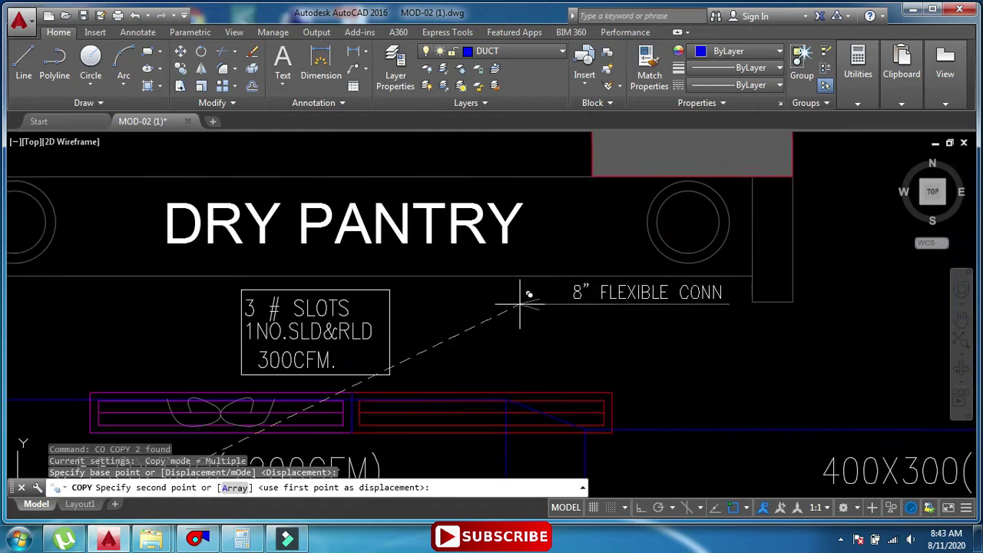
Place a copy of the 8" FLEXIBLE CONN label and arrow beside the 3 # SLOTS note below DRY PANTRY.
click(265, 294)
key(Escape)
key(Escape)
key(Escape)
Draw a bent leader from the copied label to the magenta slot diffuser and match its properties to the existing arrow.
mouse_move(379, 328)
middle_down()
mouse_move(362, 322)
mouse_move(386, 334)
middle_up()
text(QL)
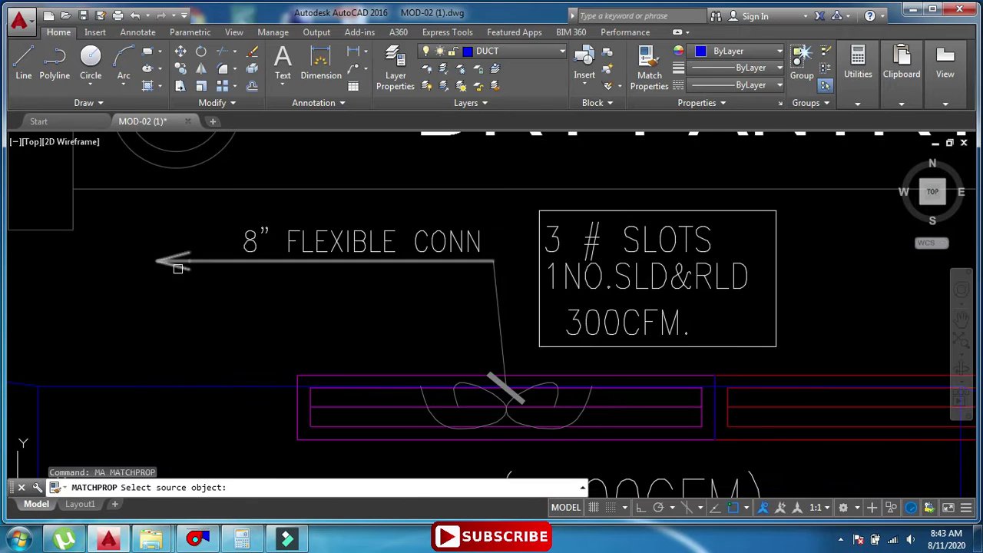
click(167, 264)
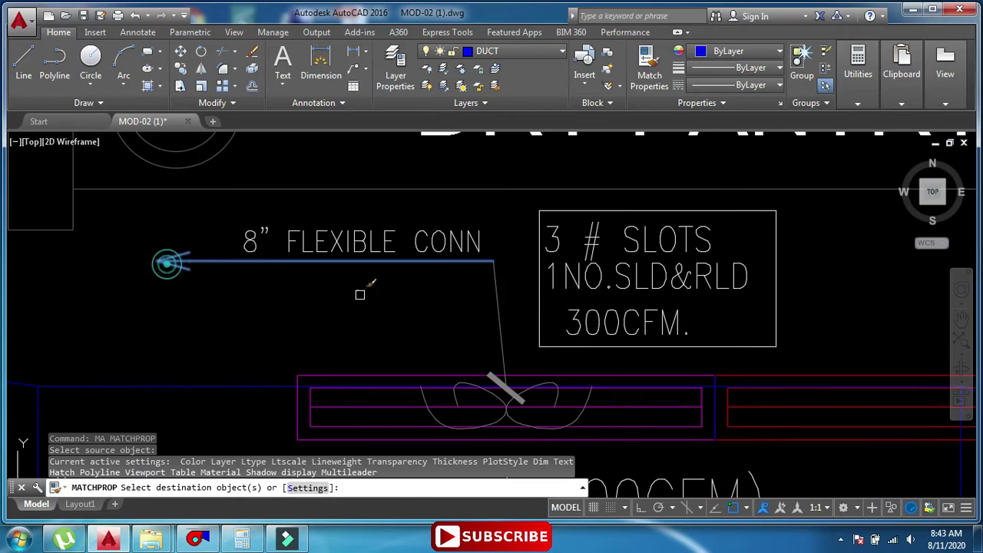
click(499, 331)
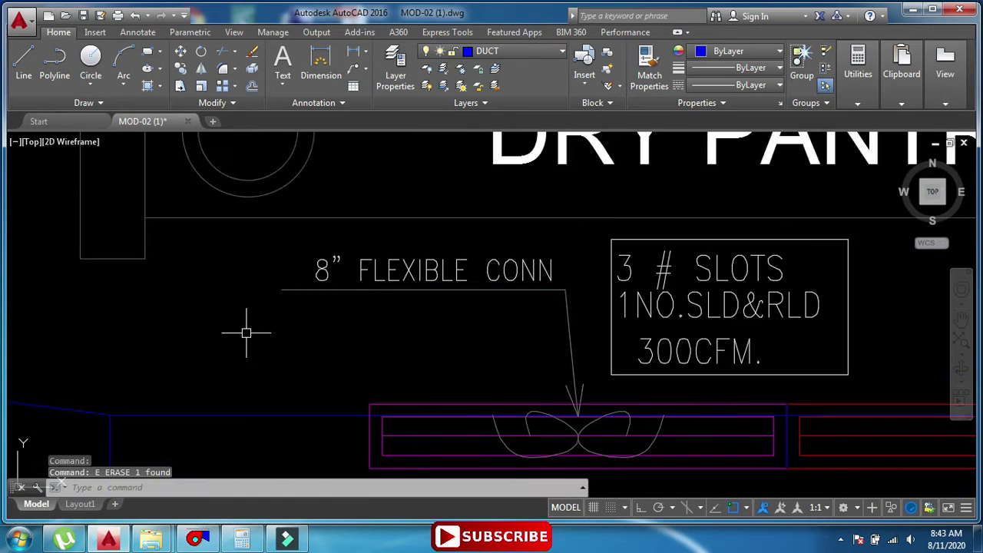
scroll(360, 308, down, 4)
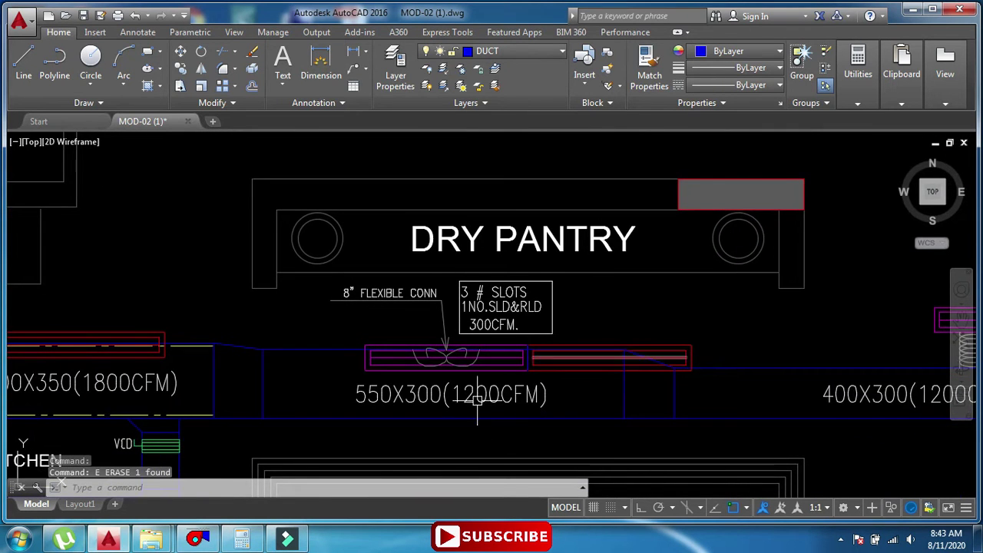
middle_drag(459, 383, 435, 354)
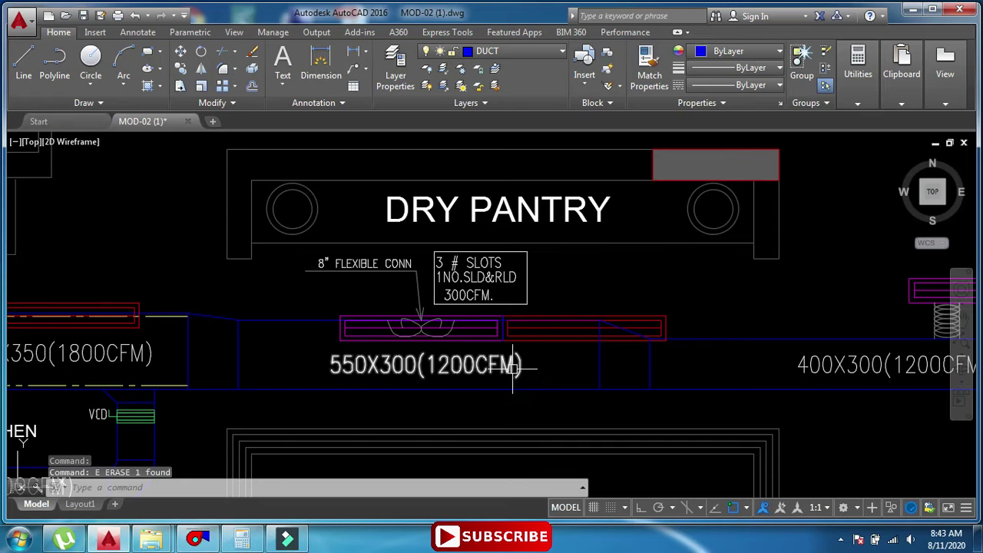
Change the connection size in the label below DRY PANTRY to 6".
middle_drag(374, 289, 407, 334)
scroll(362, 314, up, 4)
middle_drag(343, 323, 289, 329)
double_click(287, 310)
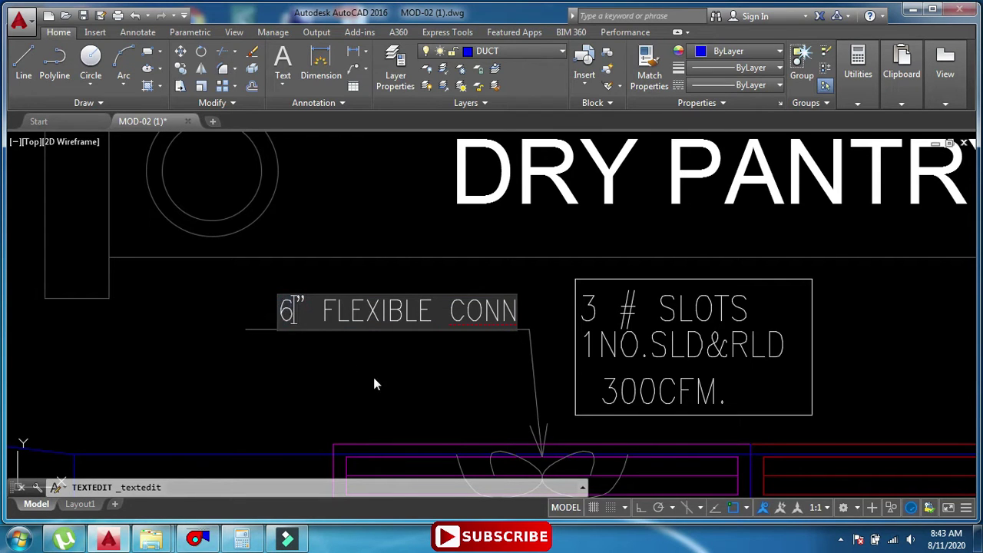
key(Escape)
key(Escape)
Extend the label below DRY PANTRY to read 6" FLEXIBLE CONN(2Nos).
scroll(375, 353, down, 2)
middle_drag(441, 336, 425, 337)
scroll(438, 331, up, 2)
double_click(451, 334)
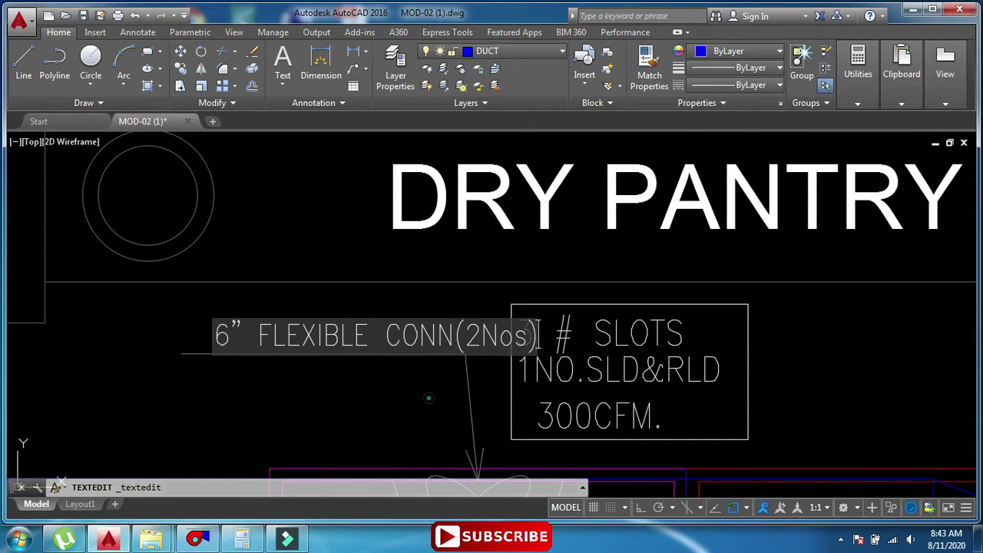
click(428, 397)
key(Escape)
key(Escape)
Move the 6" FLEXIBLE CONN(2Nos) text horizontally about 0.0583 so it sits over its leader line, clear of the slots note.
click(380, 329)
click(309, 340)
middle_drag(335, 388, 406, 387)
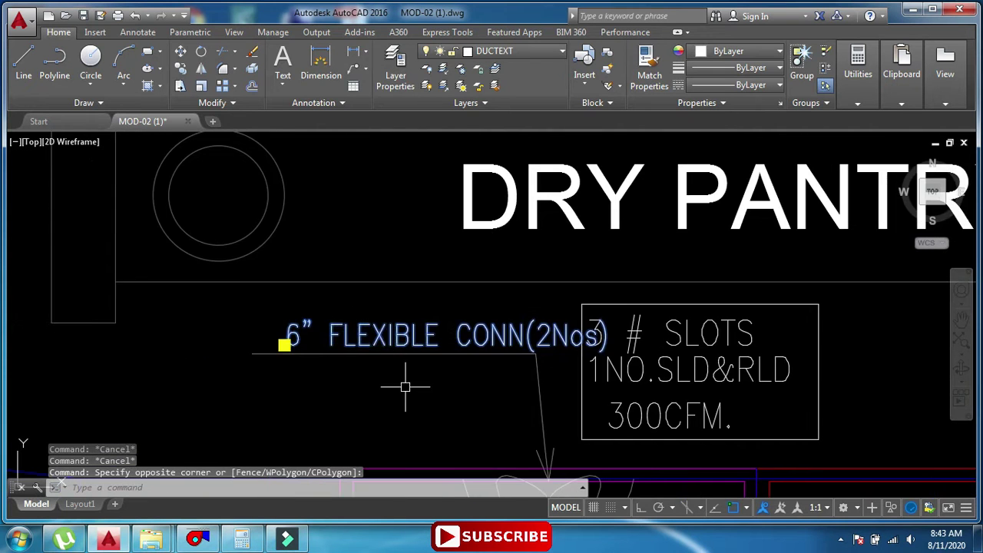
click(411, 375)
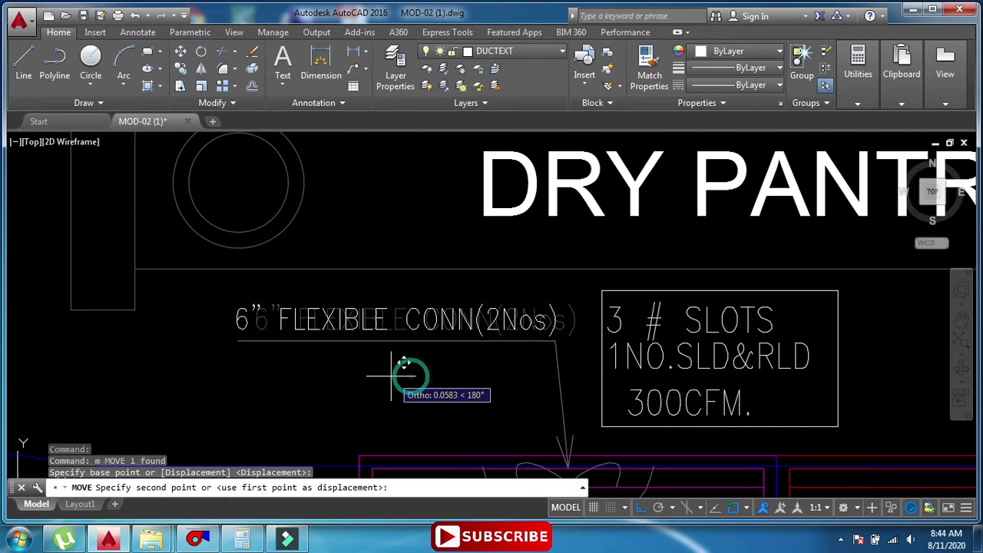
click(390, 377)
key(Escape)
key(Escape)
scroll(418, 362, down, 4)
mouse_move(417, 372)
middle_down()
mouse_move(388, 353)
mouse_move(374, 321)
middle_up()
scroll(292, 327, down, 3)
mouse_move(292, 327)
middle_down()
mouse_move(395, 299)
mouse_move(361, 274)
middle_up()
scroll(351, 308, down, 5)
mouse_move(351, 308)
middle_down()
mouse_move(432, 323)
mouse_move(454, 313)
middle_up()
scroll(411, 334, up, 5)
key(Escape)
click(421, 335)
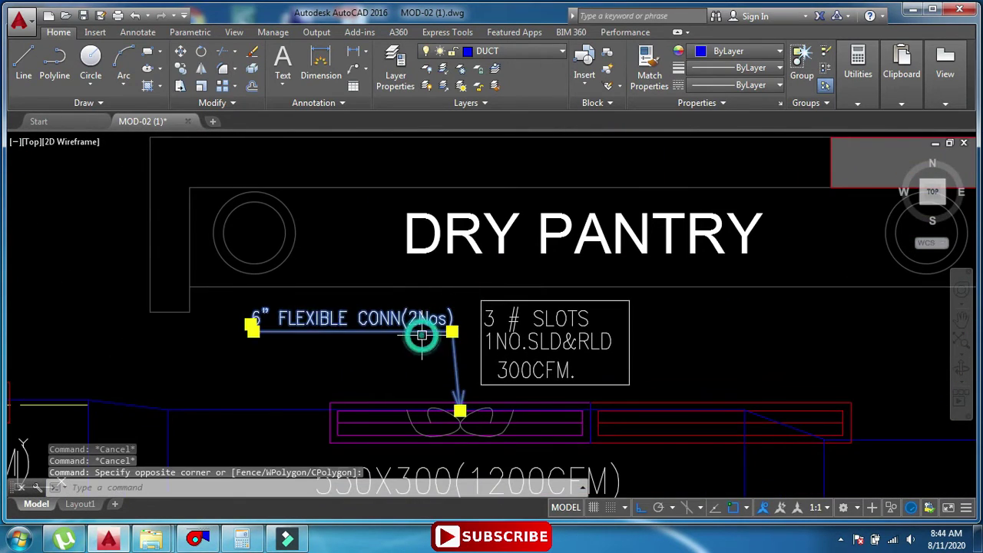
key(Escape)
key(Escape)
scroll(325, 359, down, 5)
middle_drag(322, 358, 400, 279)
middle_drag(252, 412, 303, 350)
scroll(304, 350, up, 4)
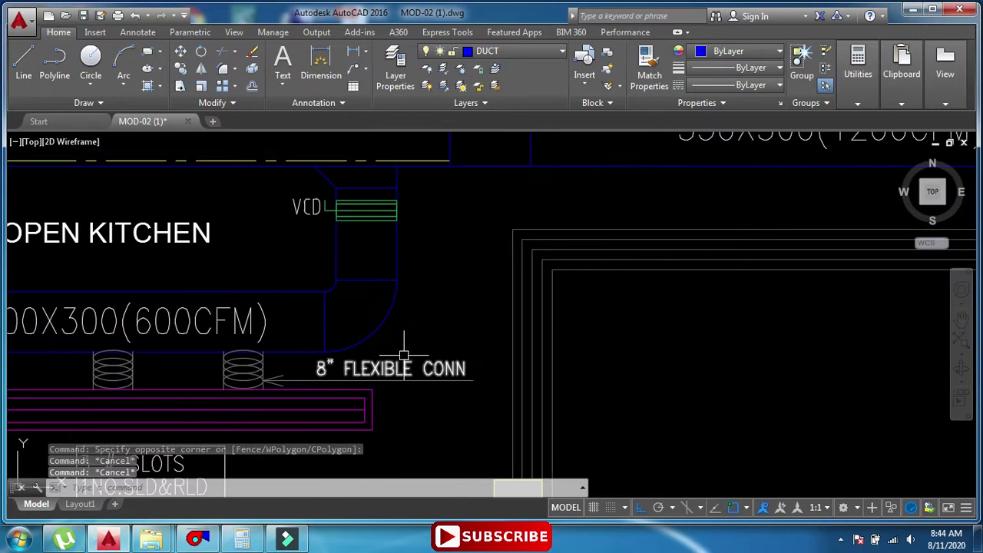
text(vc)
key(Escape)
Copy the 6" FLEXIBLE CONN label and arrow from the 300X250(400CFM) duct to the long flexible duct near door D2.
click(453, 342)
click(431, 386)
text(co)
key(Return)
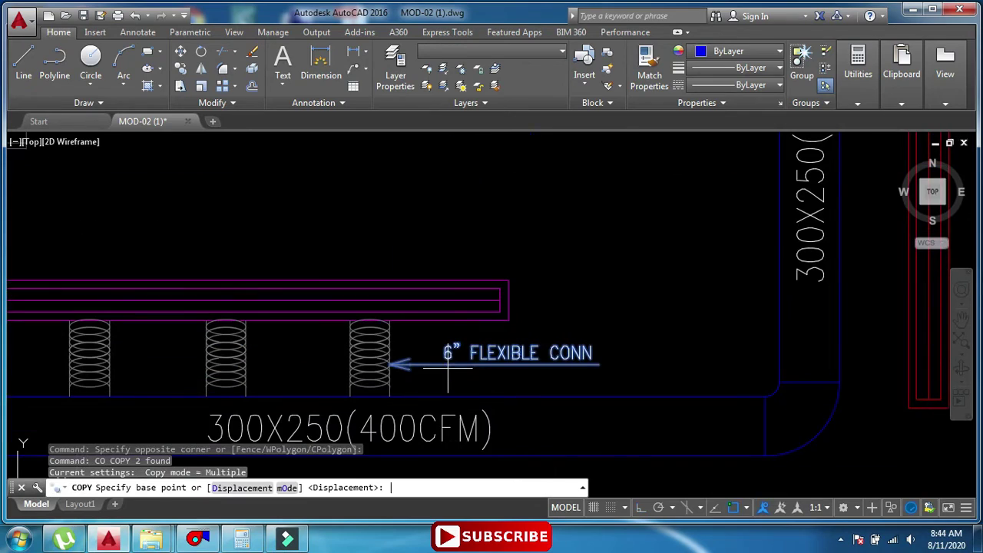
click(388, 361)
scroll(430, 333, down, 6)
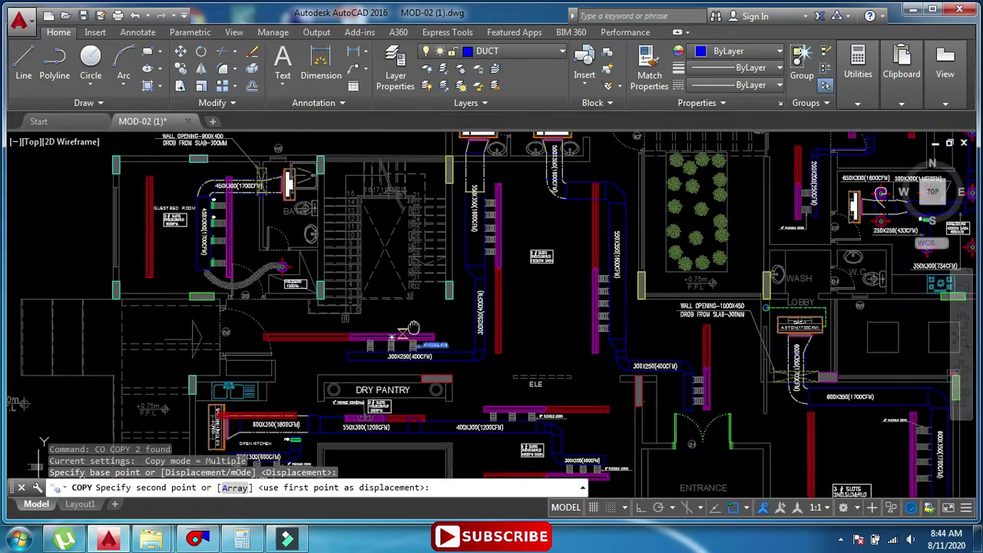
scroll(413, 329, up, 4)
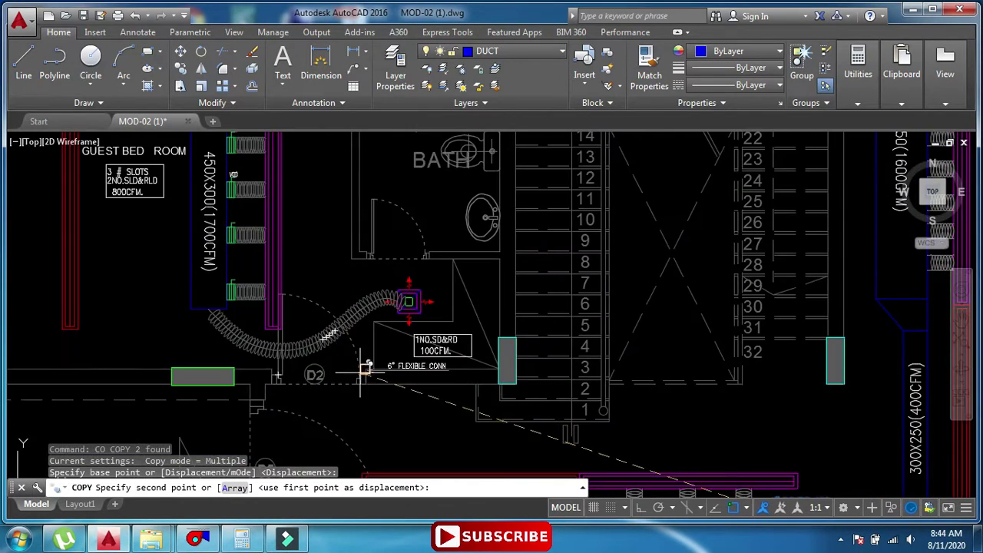
scroll(278, 292, up, 4)
middle_drag(427, 420, 382, 343)
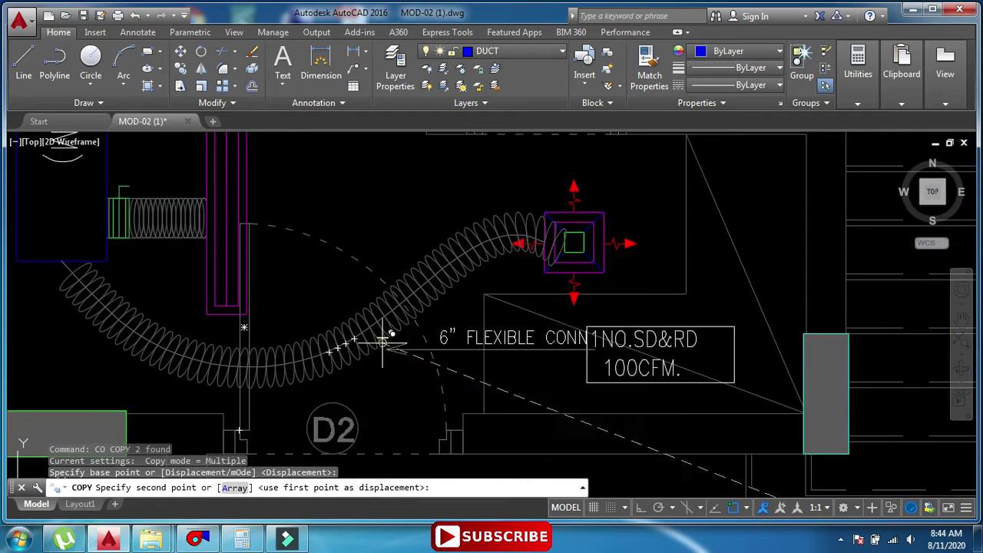
click(383, 342)
Place another copy of the 6" FLEXIBLE CONN label in the guest bedroom, beside the 450X300(1700CFM) duct.
scroll(213, 292, down, 5)
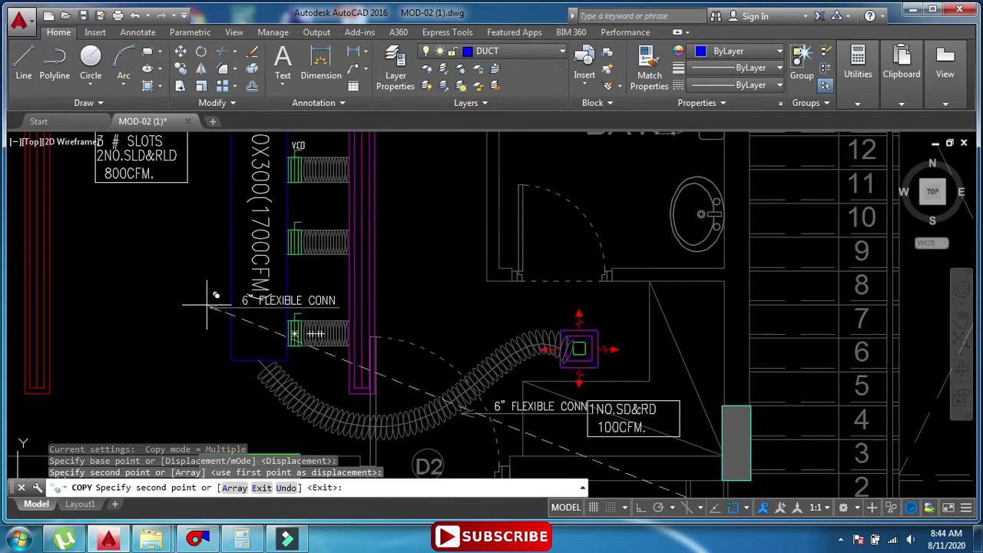
middle_drag(149, 303, 216, 317)
scroll(217, 318, up, 2)
click(191, 318)
key(Escape)
key(Escape)
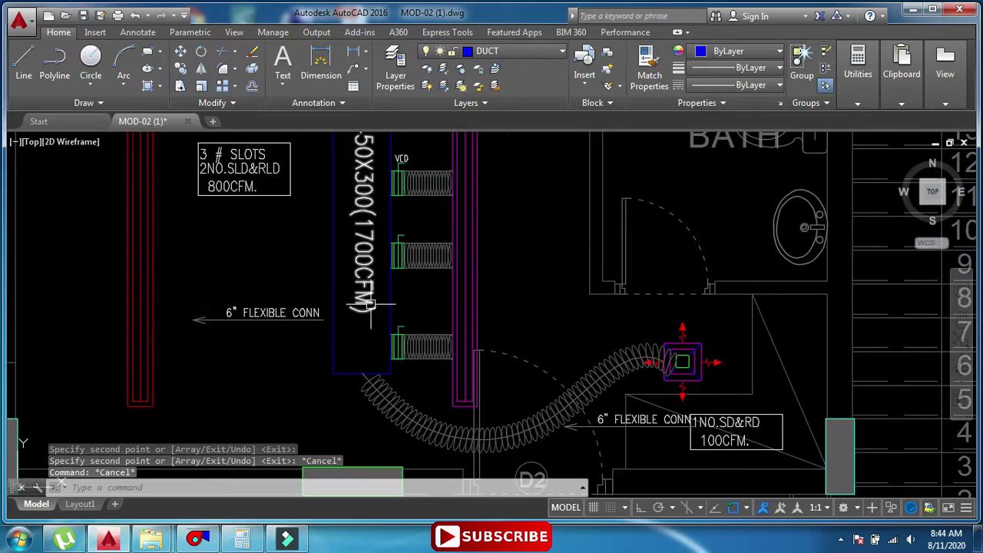
Erase the VCD damper and its text on the second flexible connection from the upper end of the guest bedroom duct.
scroll(371, 305, up, 4)
click(464, 378)
middle_drag(426, 243, 396, 393)
mouse_move(404, 248)
middle_down()
mouse_move(410, 398)
mouse_move(413, 289)
mouse_move(396, 387)
middle_up()
click(409, 295)
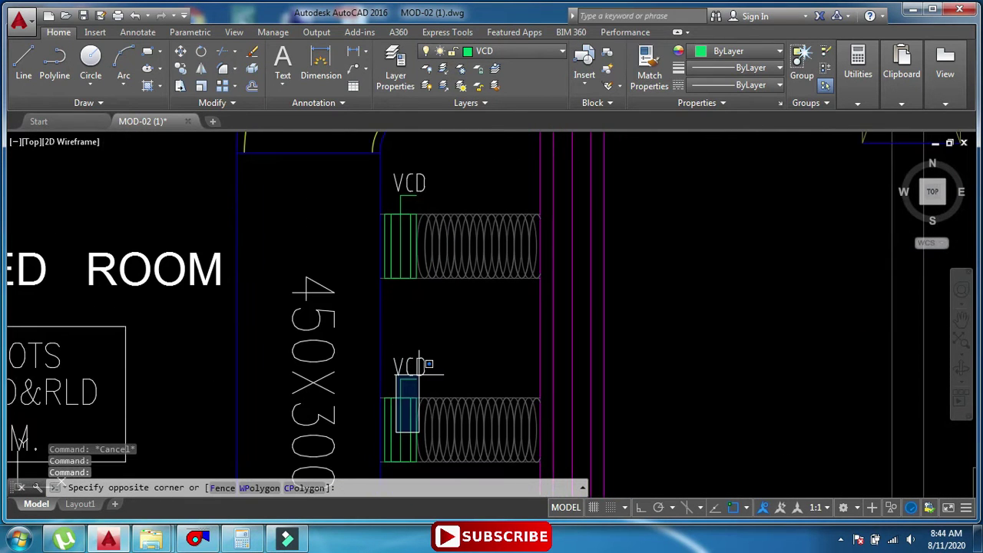
click(406, 394)
click(406, 418)
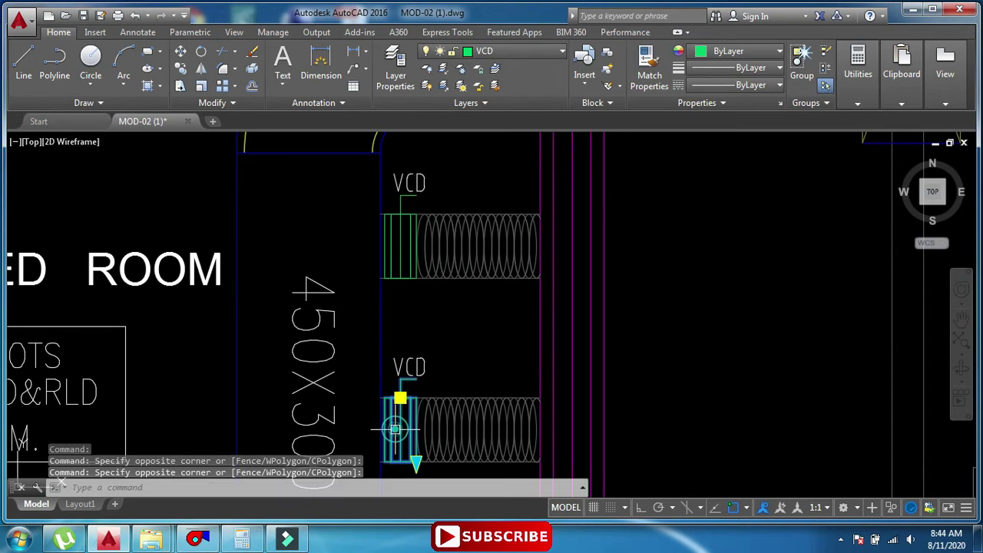
text(e)
key(Return)
Erase the remaining VCD dampers on the guest bedroom duct's flexible connections.
middle_drag(420, 306, 419, 325)
middle_drag(425, 201, 434, 265)
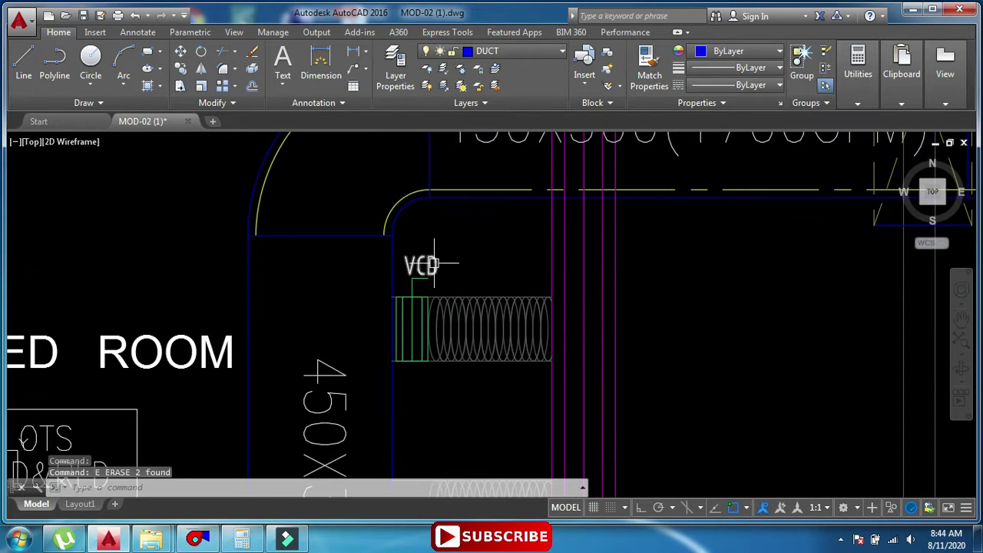
scroll(431, 377, down, 4)
scroll(387, 338, up, 4)
click(376, 334)
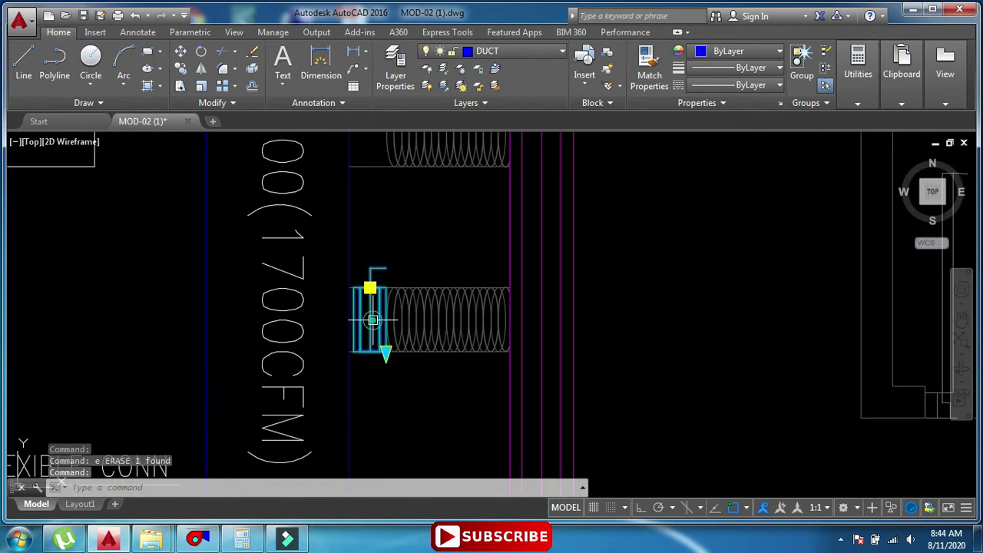
text(e)
key(Return)
click(365, 329)
text(e)
key(Return)
Move the guest bedroom's 6" FLEXIBLE CONN label and arrow horizontally to the red slot diffuser.
scroll(365, 329, down, 4)
mouse_move(364, 339)
middle_down()
mouse_move(380, 356)
mouse_move(418, 328)
middle_up()
scroll(387, 360, up, 2)
key(Escape)
key(Escape)
mouse_move(299, 292)
middle_down()
mouse_move(401, 332)
mouse_move(383, 332)
middle_up()
key(Escape)
click(288, 268)
click(272, 330)
middle_drag(271, 331, 322, 356)
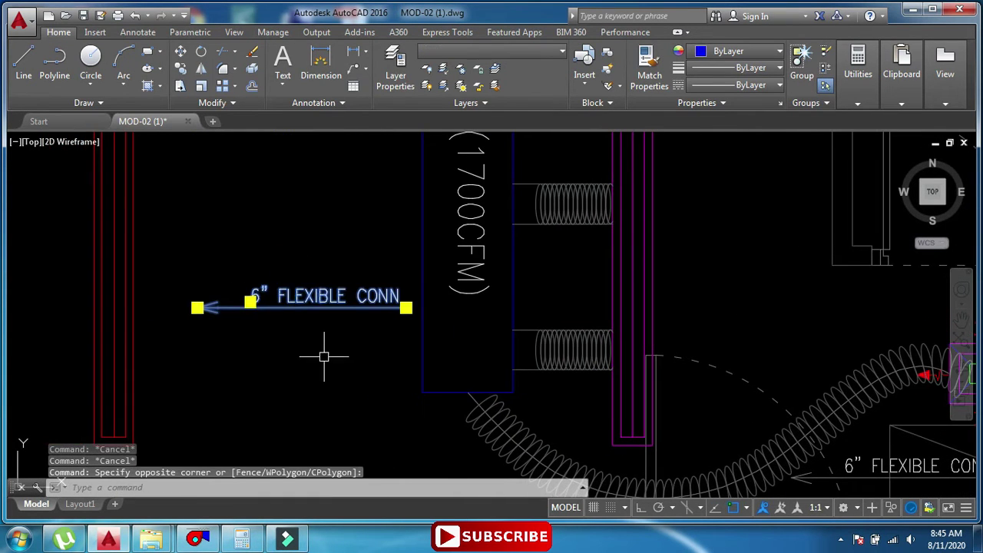
text(m)
click(319, 358)
click(248, 361)
Draw a right-angled leader from the lowest guest bedroom flexible connection across the magenta diffuser, without annotation text.
text(le)
click(559, 355)
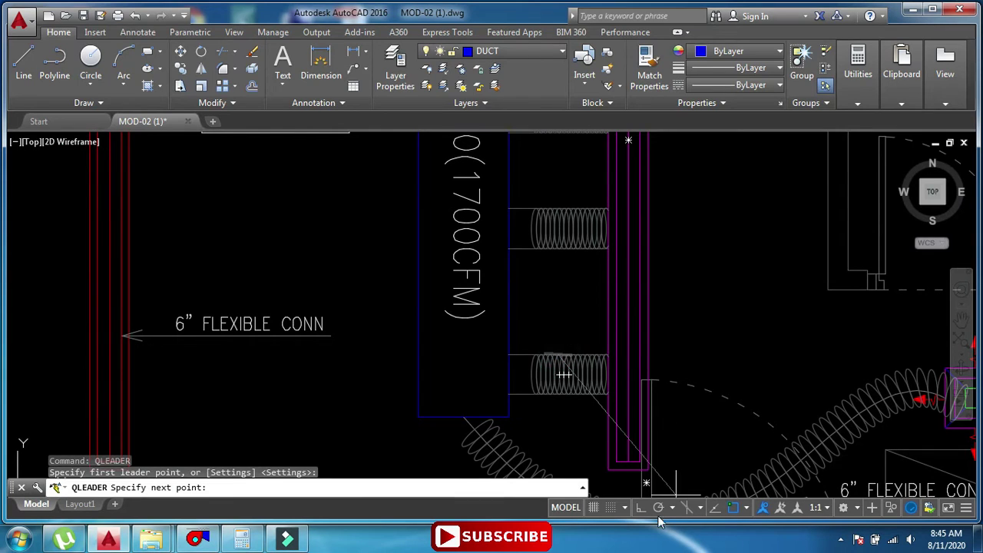
click(557, 307)
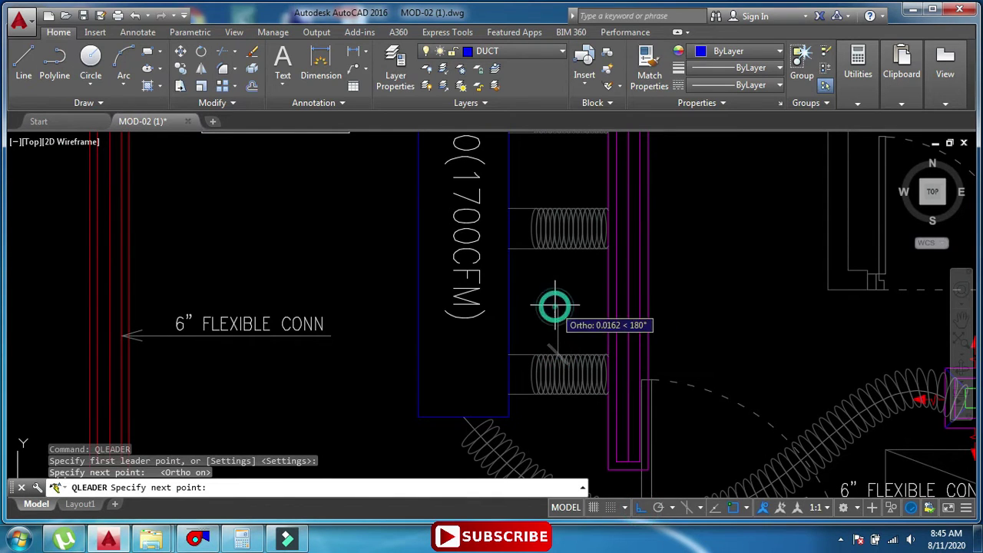
click(719, 289)
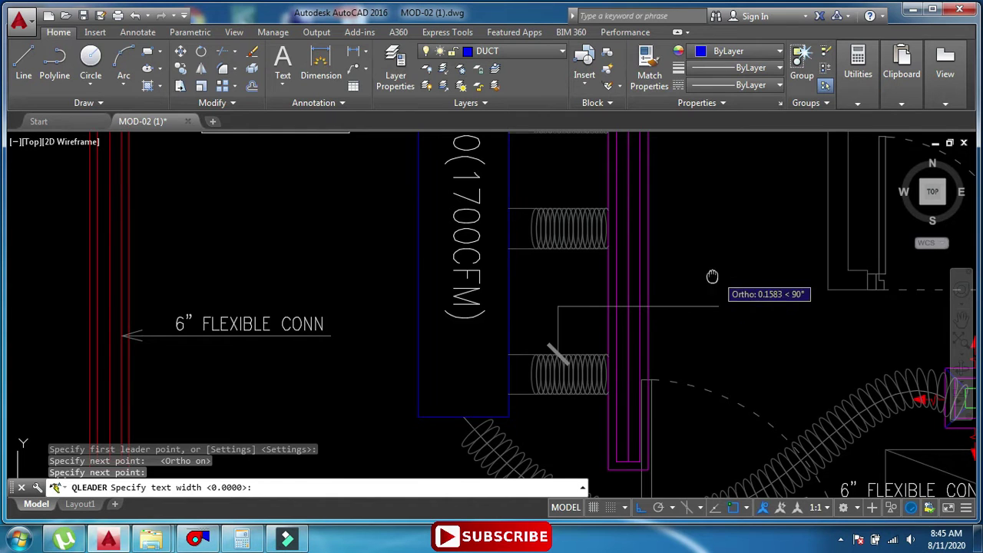
middle_drag(713, 276, 475, 279)
key(Return)
key(Escape)
key(Escape)
key(Escape)
key(Escape)
Stretch the free end of the new leader horizontally to near the bath door opening.
middle_drag(444, 323, 472, 323)
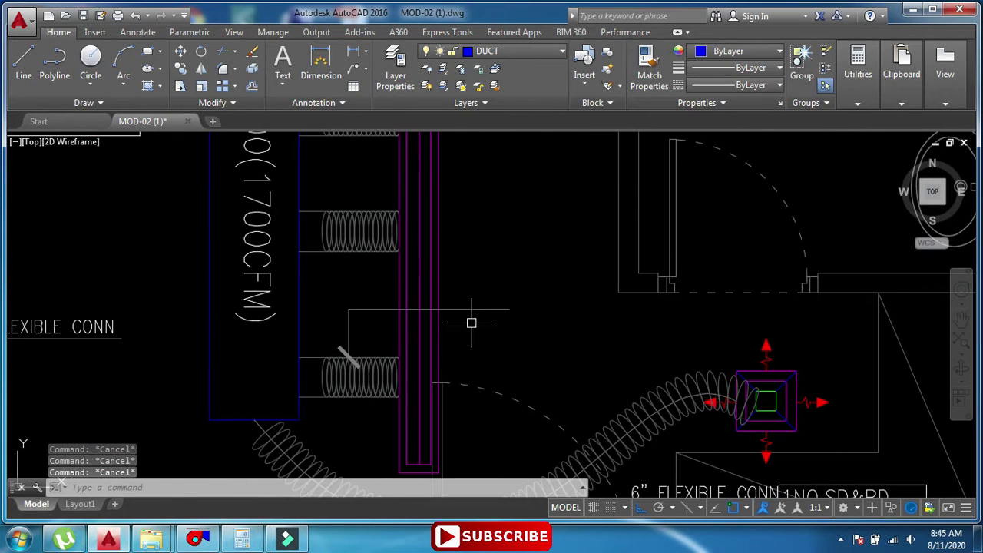
click(508, 310)
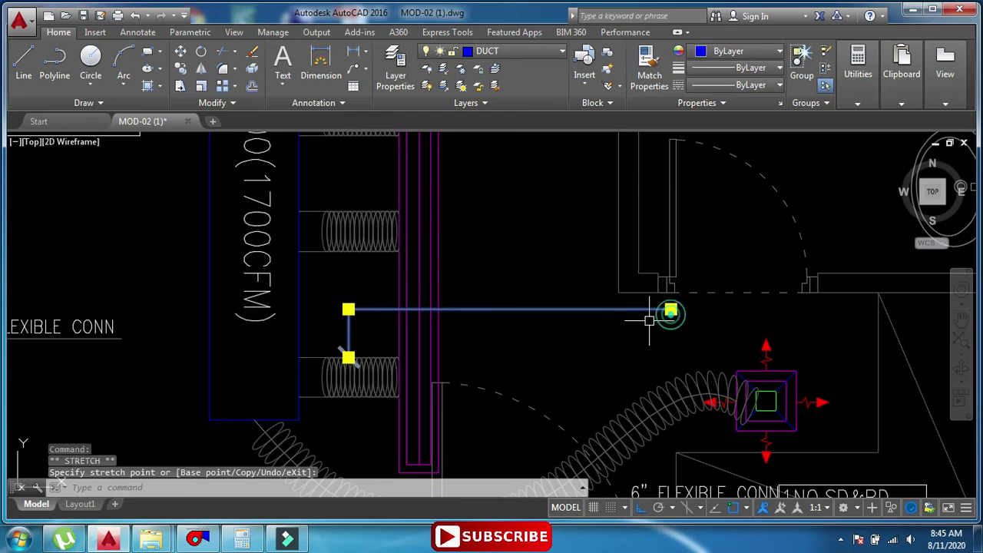
click(669, 310)
key(Escape)
key(Escape)
Move the 6" FLEXIBLE CONN text from the old guest bedroom arrow onto the new leader line.
middle_drag(152, 311, 344, 295)
click(308, 275)
click(255, 338)
key(Escape)
key(Escape)
click(215, 311)
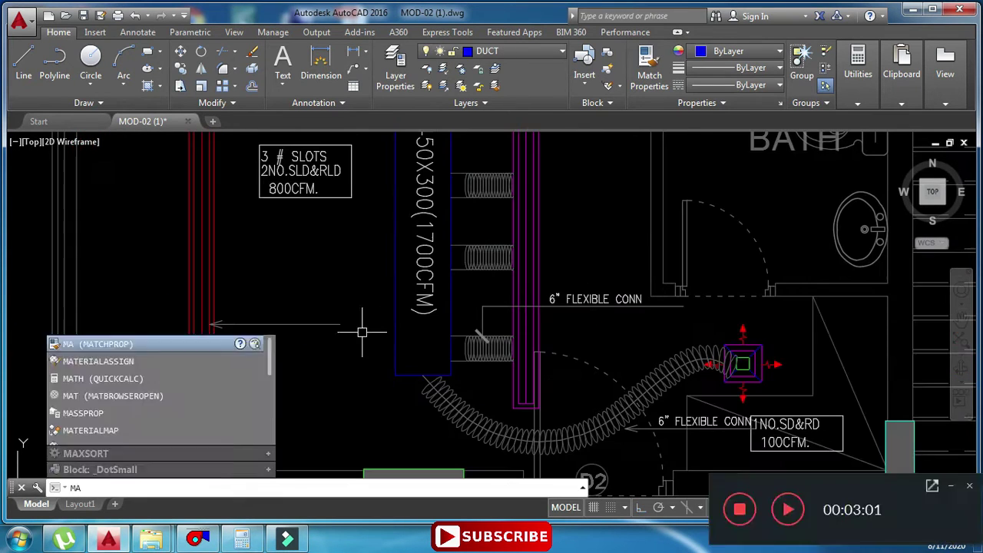
Match the new leader's properties to the old guest bedroom arrow and erase that old arrow.
key(Return)
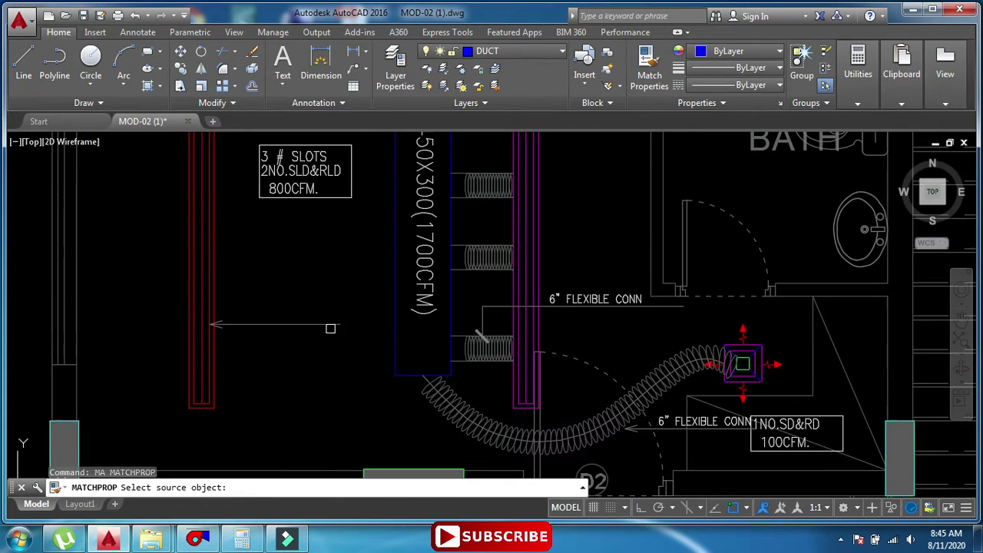
click(345, 320)
click(683, 308)
key(Escape)
key(Escape)
click(312, 310)
click(295, 342)
text(e)
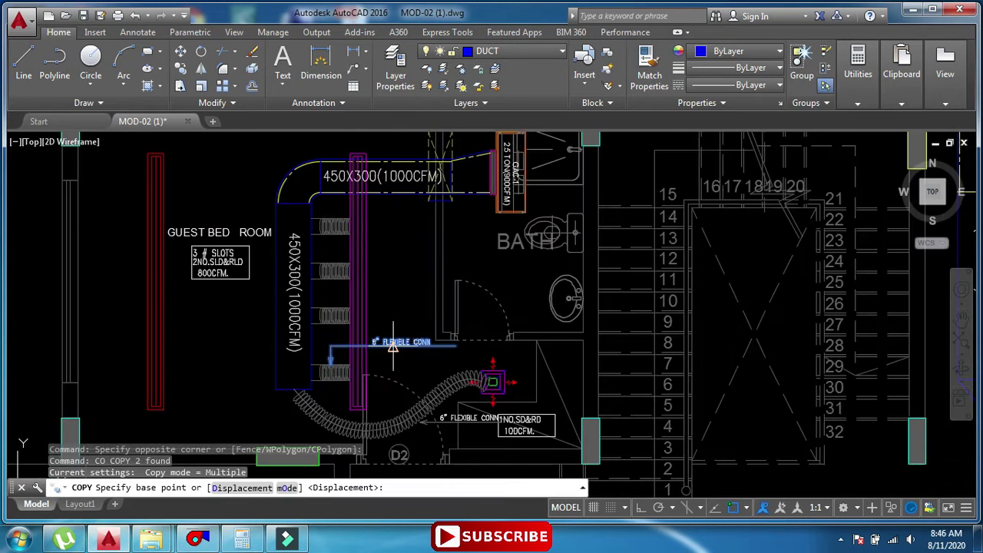
Copy the 8" FLEXIBLE CONN label and leader onto the uppermost flexible connection of the 550X350(1600CFM) duct beside the staircase.
scroll(328, 359, up, 3)
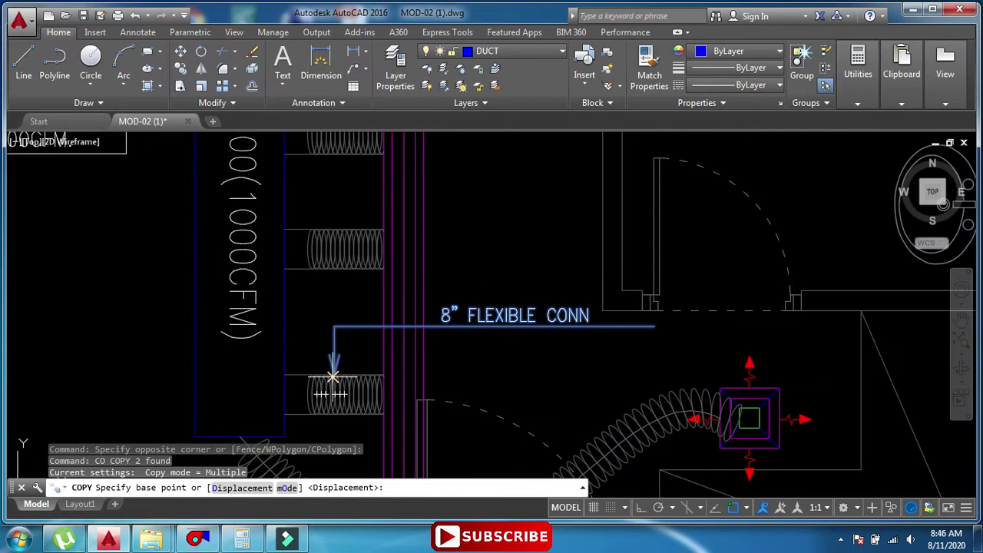
click(332, 376)
scroll(394, 369, down, 3)
scroll(504, 337, down, 2)
middle_drag(504, 336, 388, 332)
middle_drag(530, 315, 399, 319)
mouse_move(559, 323)
middle_down()
mouse_move(458, 331)
mouse_move(433, 221)
mouse_move(437, 200)
middle_up()
middle_drag(446, 275, 446, 261)
scroll(449, 220, up, 2)
middle_drag(452, 220, 502, 334)
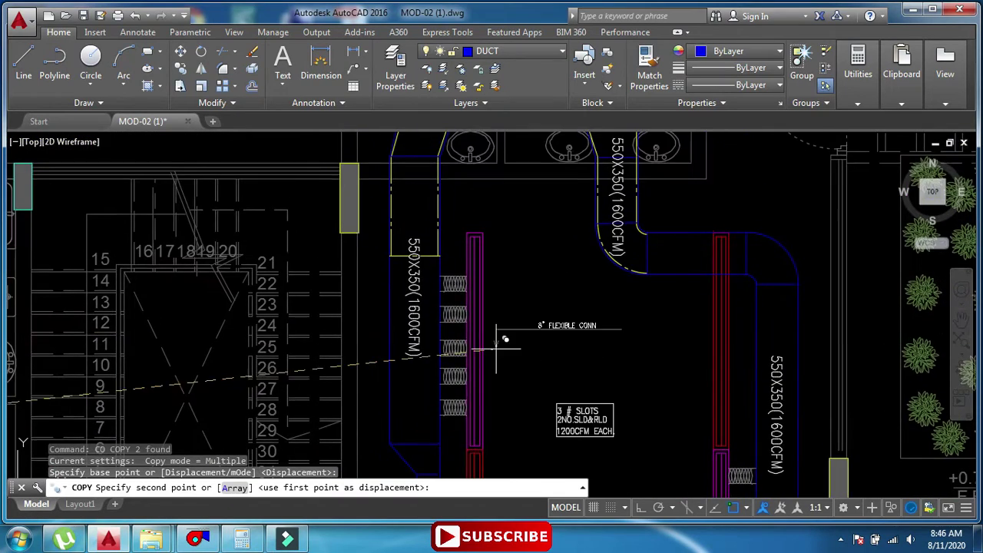
scroll(453, 288, up, 3)
mouse_move(544, 400)
middle_down()
mouse_move(453, 292)
mouse_move(511, 312)
middle_up()
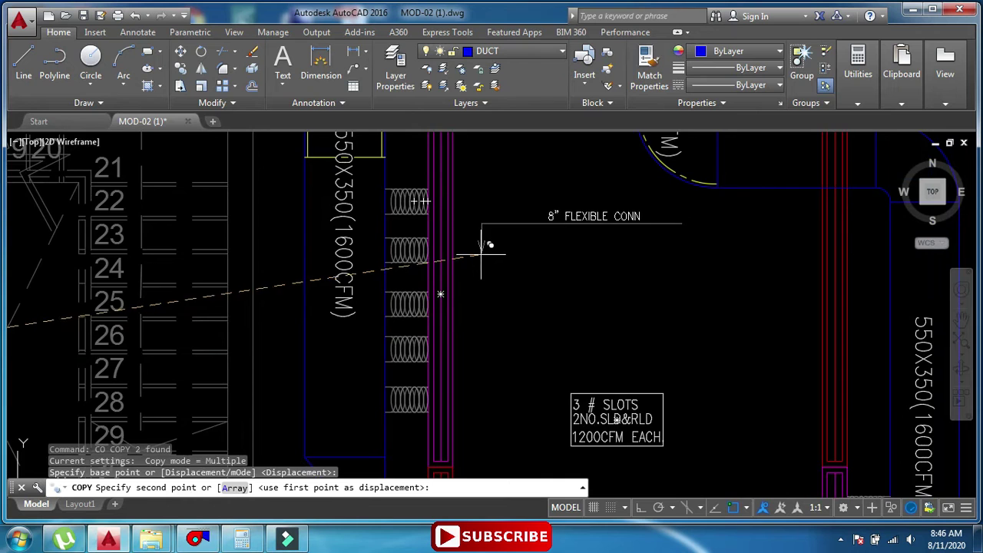
middle_drag(483, 241, 496, 311)
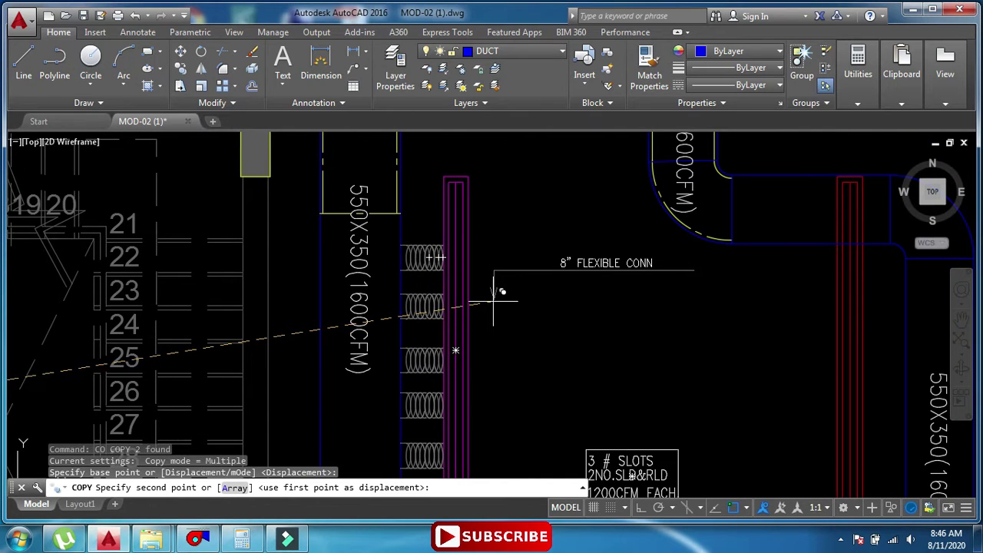
scroll(461, 239, up, 4)
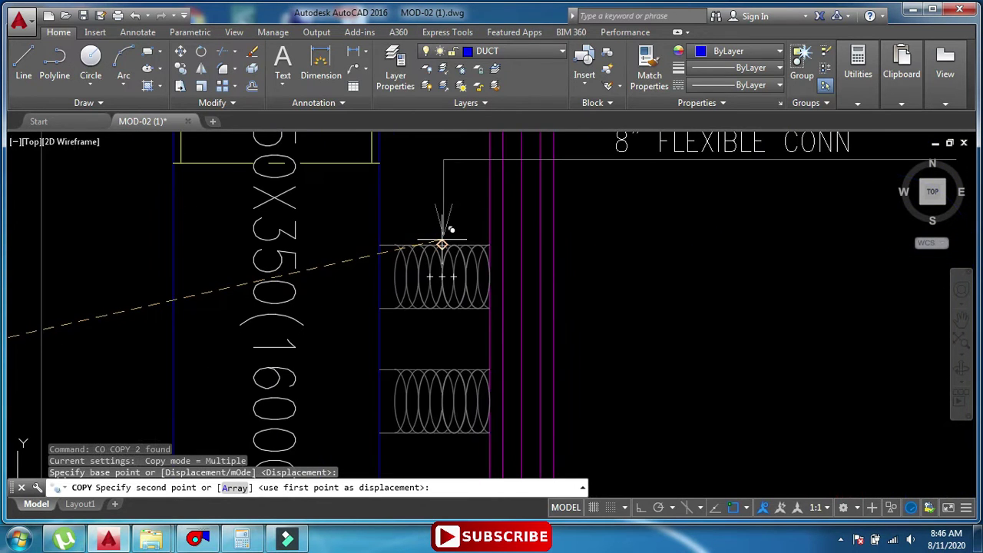
click(447, 228)
scroll(549, 269, down, 3)
middle_drag(575, 323, 524, 354)
key(Escape)
key(Escape)
key(Escape)
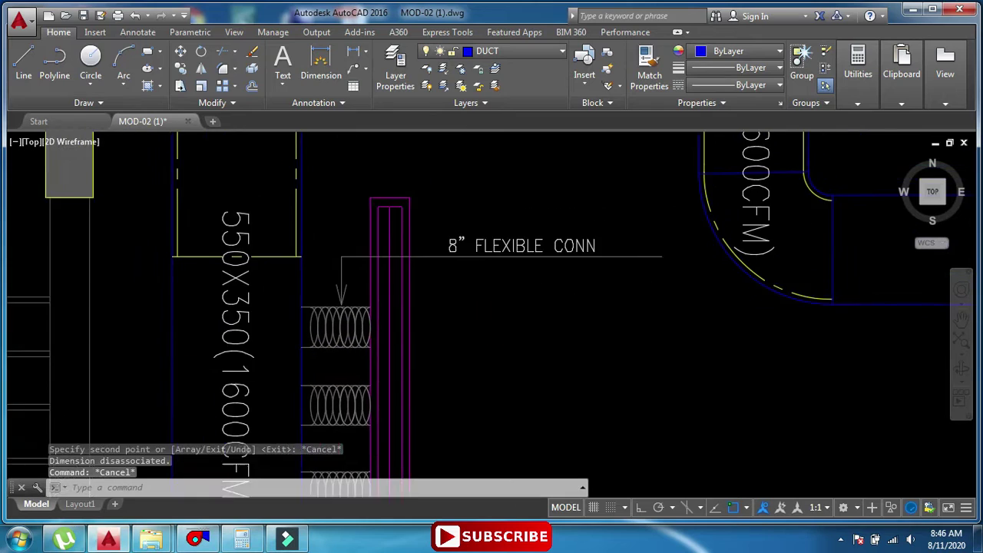
Copy the 8" FLEXIBLE CONN label and leader to just below the lowest flexible connection of the other 550X350(1600CFM) duct.
scroll(505, 257, up, 2)
click(513, 239)
middle_drag(515, 247, 538, 251)
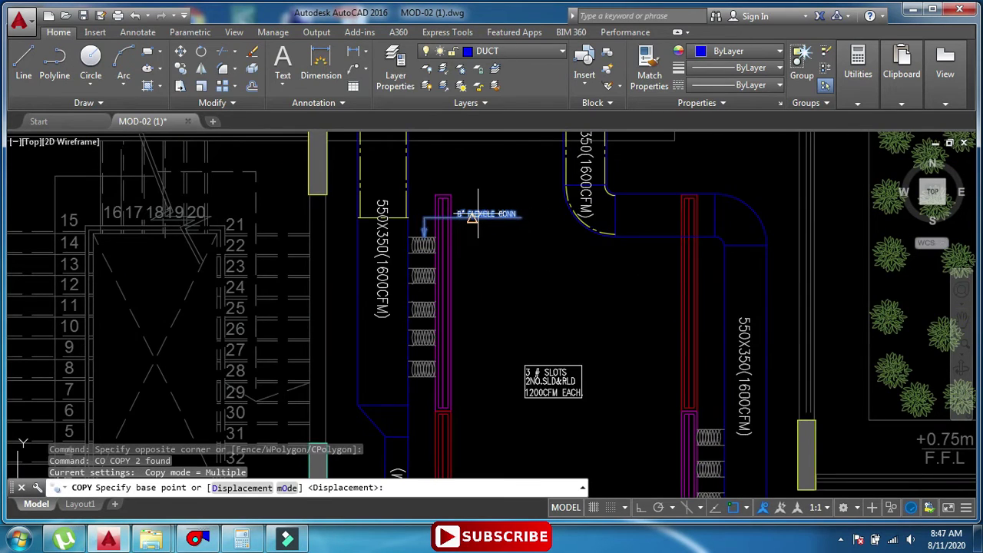
click(477, 214)
scroll(535, 304, down, 2)
middle_drag(554, 372, 468, 235)
scroll(508, 301, up, 2)
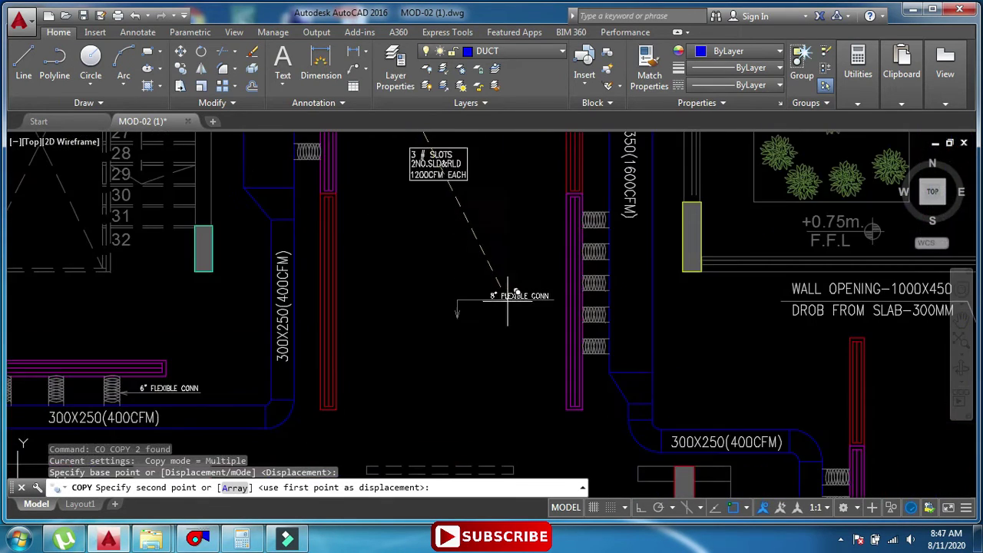
scroll(651, 337, up, 3)
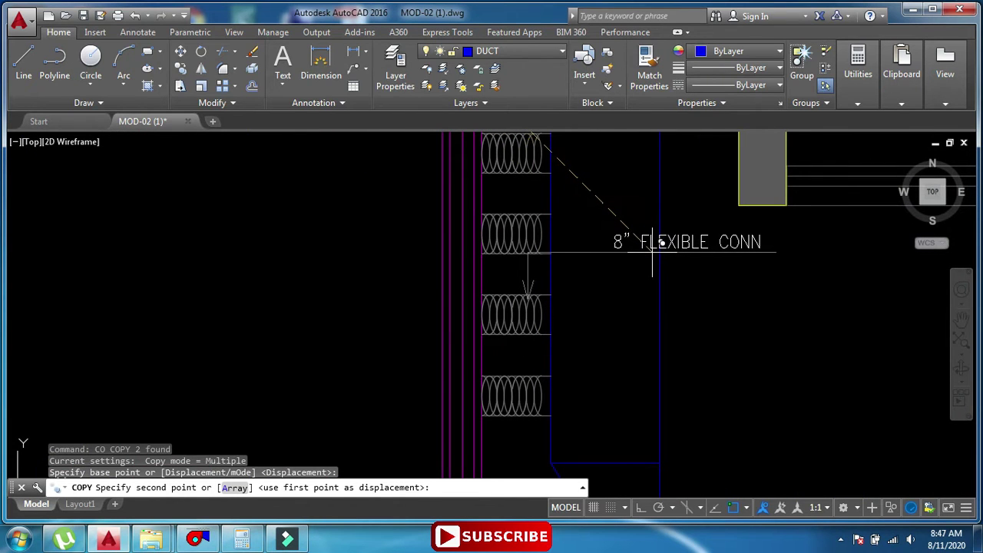
middle_drag(649, 352, 633, 273)
click(632, 344)
key(Escape)
middle_drag(656, 351, 645, 308)
key(Escape)
key(Escape)
key(Escape)
Mirror the copied leader about its horizontal line so the arrow points up at the connection, and erase the downward-pointing original.
scroll(541, 299, up, 2)
click(558, 305)
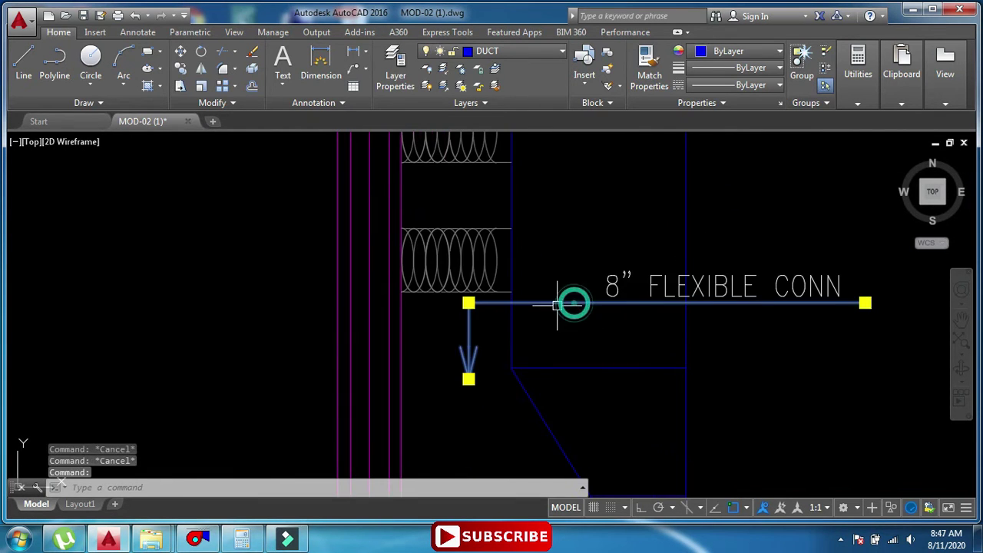
middle_drag(558, 305, 555, 309)
text(mi)
key(Return)
click(466, 308)
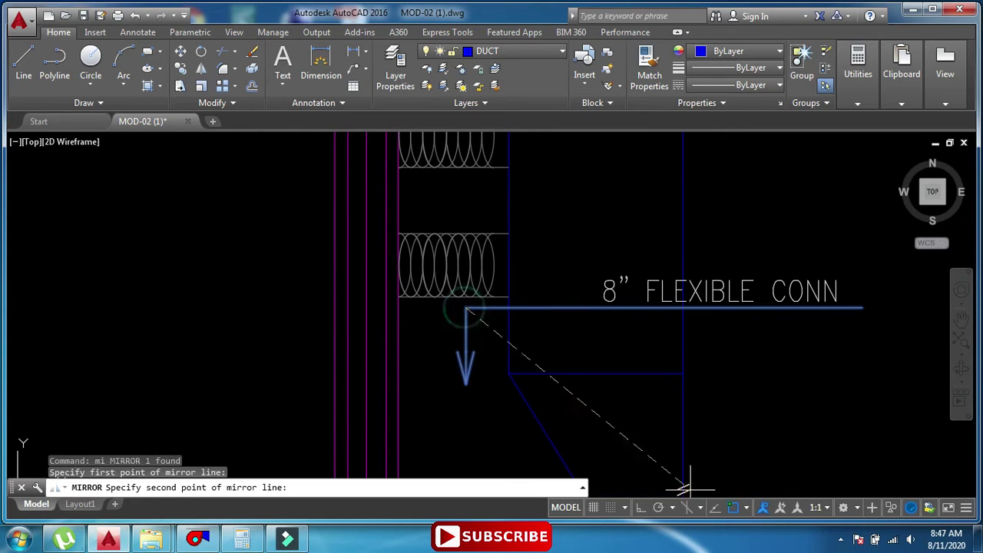
click(771, 232)
key(Return)
drag(490, 351, 474, 377)
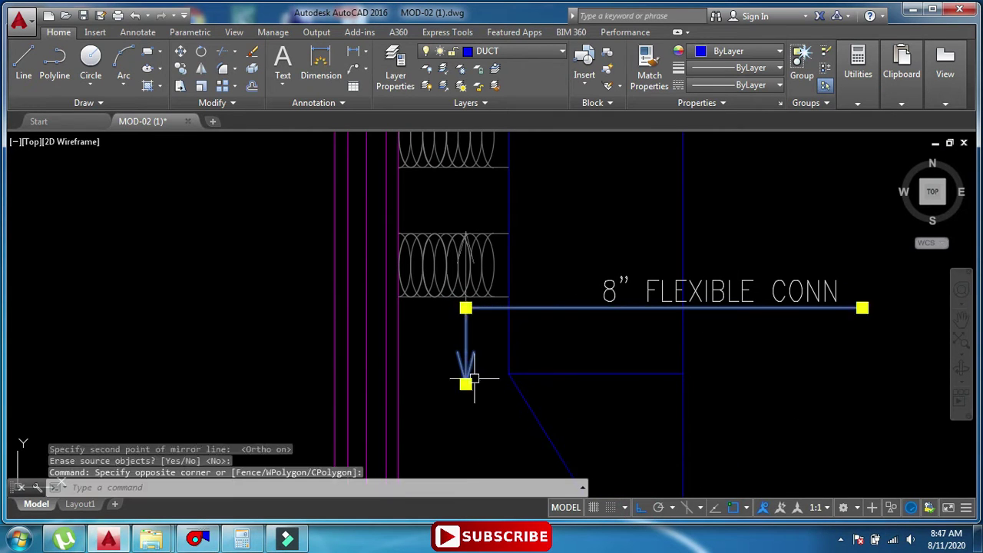
text(e)
key(Return)
scroll(521, 279, down, 2)
key(Escape)
key(Escape)
Copy the 8" FLEXIBLE CONN label with its upward leader to the lowest flexible connection of the 300X250(400CFM) branch above door D1.
drag(677, 259, 665, 309)
click(665, 310)
scroll(714, 323, down, 2)
middle_drag(715, 324, 567, 316)
text(co)
key(Return)
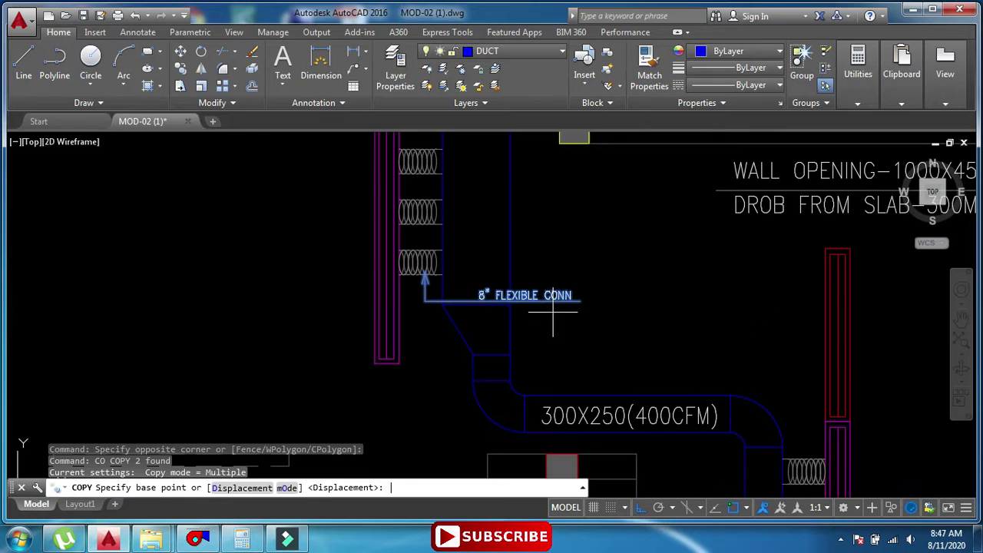
click(520, 296)
scroll(616, 344, down, 2)
middle_drag(616, 344, 628, 351)
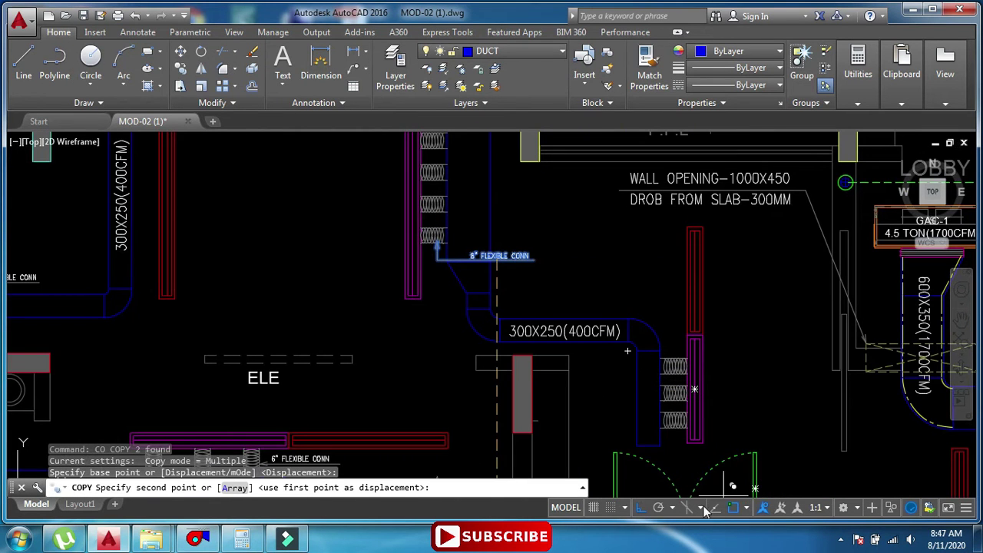
mouse_move(698, 390)
middle_down()
mouse_move(649, 325)
mouse_move(682, 394)
middle_up()
scroll(706, 361, up, 4)
scroll(654, 343, down, 2)
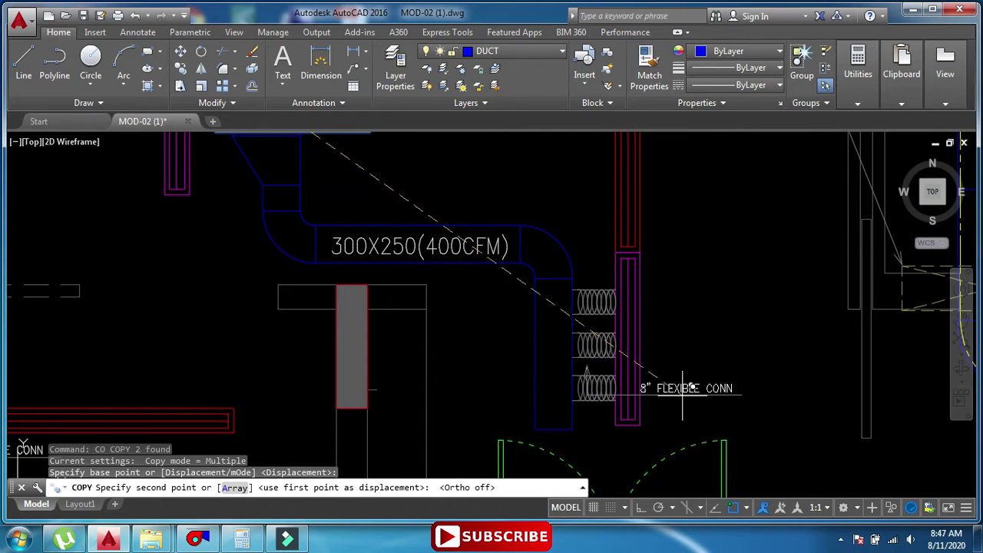
scroll(683, 392, up, 3)
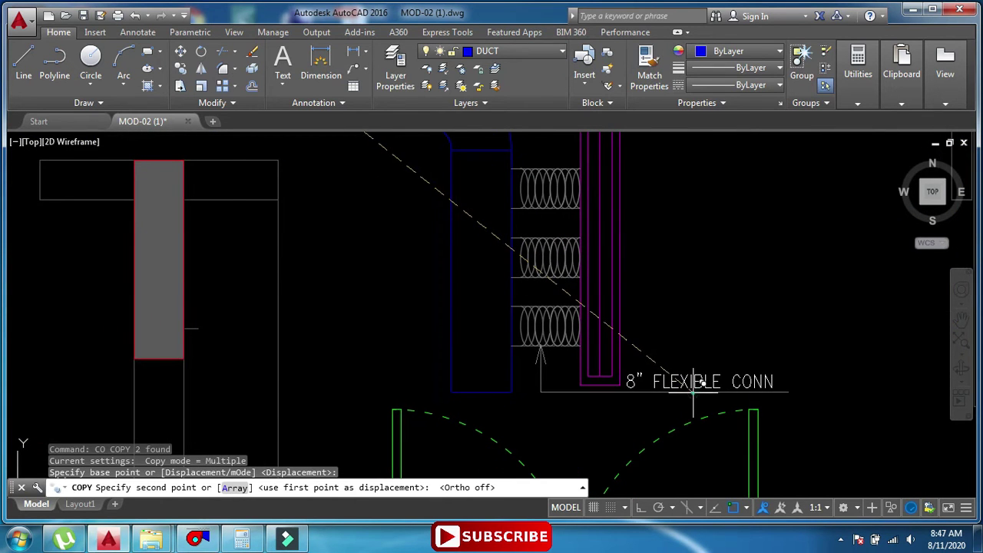
click(693, 392)
key(Escape)
Change the copied label text above door D1 to 6" FLEXIBLE CONN.
double_click(628, 384)
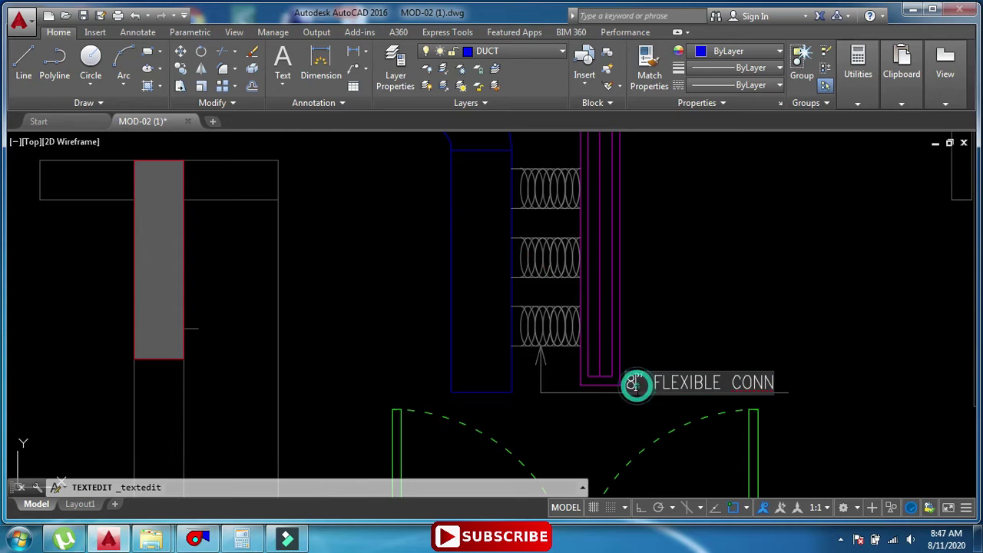
key(Return)
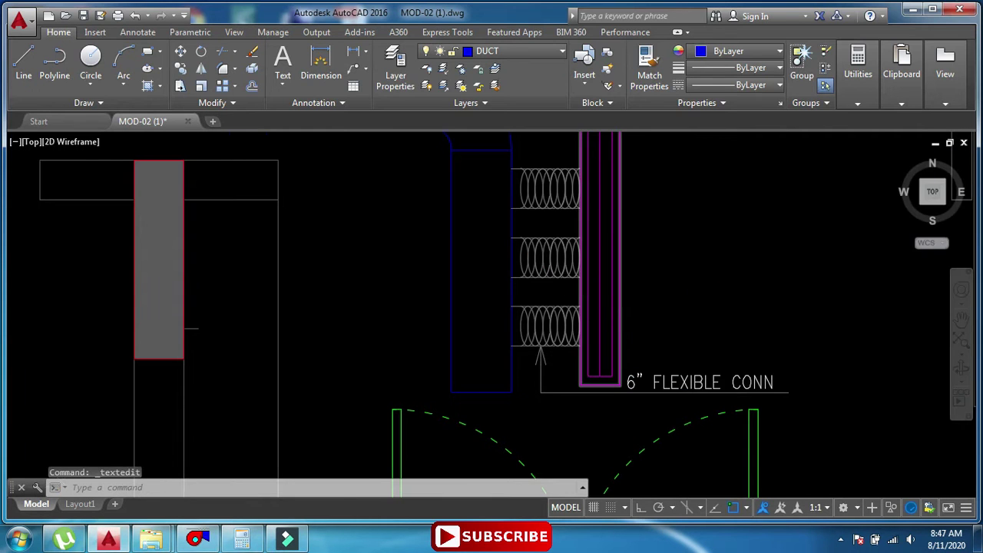
scroll(659, 307, down, 4)
middle_drag(487, 259, 536, 268)
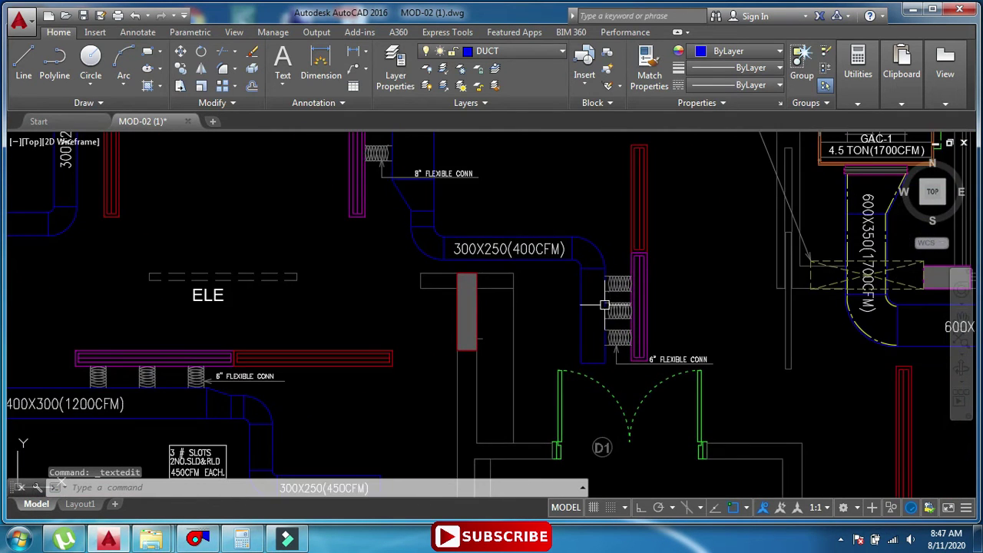
key(Escape)
scroll(691, 356, up, 5)
click(646, 416)
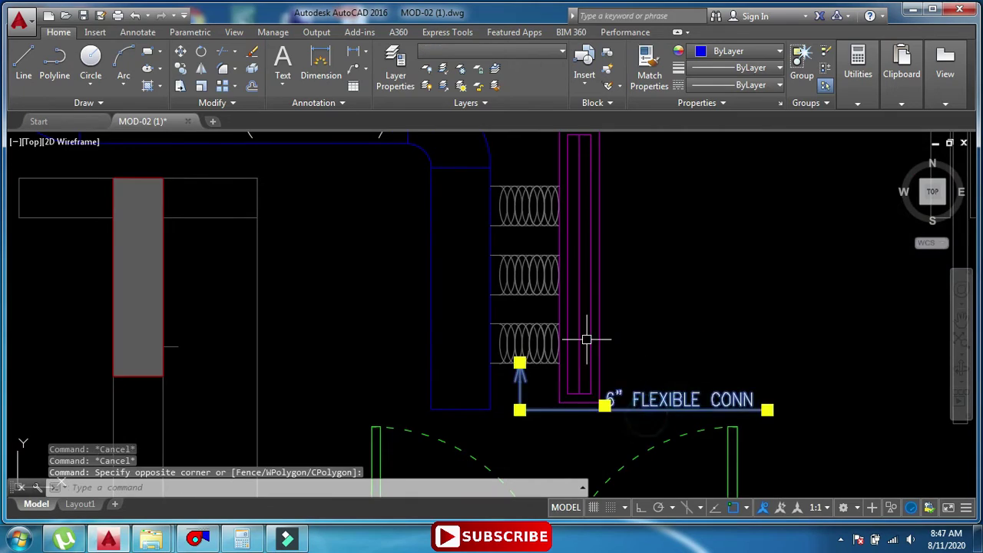
scroll(687, 356, down, 5)
key(Escape)
key(Escape)
Copy the 8" FLEXIBLE CONN label and leader to the 350X300(650CFM) duct and move its arrow onto the uppermost flexible connection.
middle_drag(440, 236, 591, 250)
scroll(476, 281, down, 4)
middle_drag(450, 274, 506, 316)
scroll(443, 213, up, 2)
middle_drag(525, 261, 471, 272)
scroll(538, 277, up, 6)
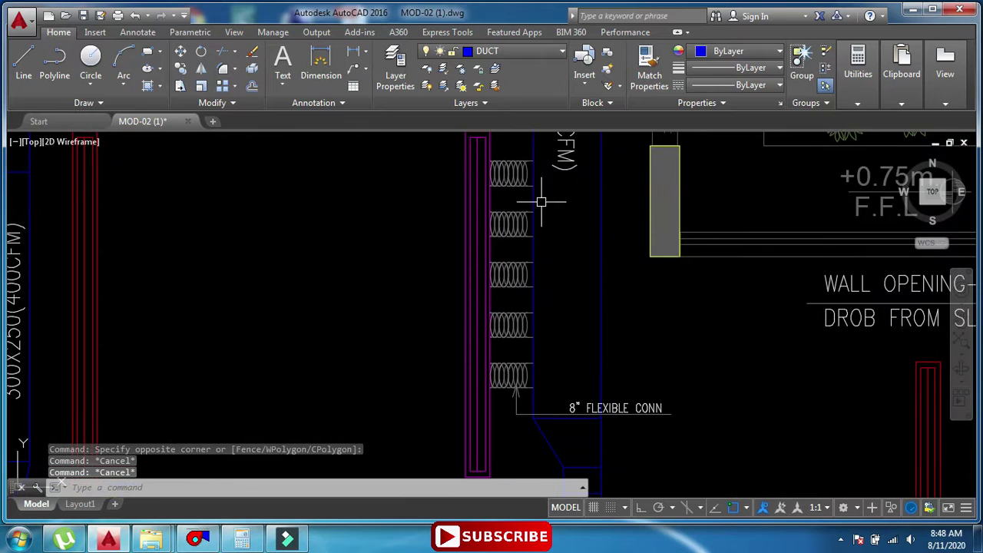
click(621, 290)
click(597, 354)
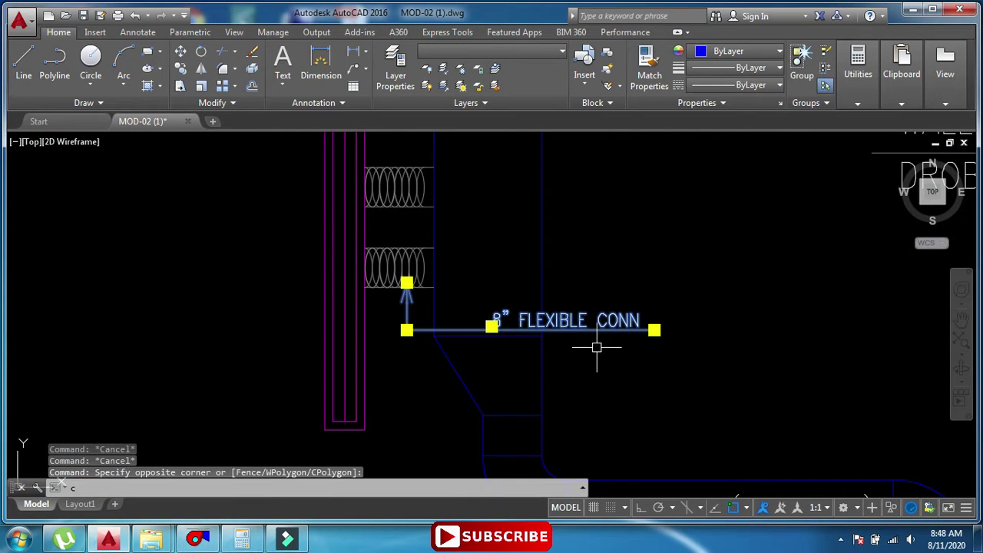
text(m)
key(Return)
scroll(615, 361, up, 2)
click(467, 325)
key(Escape)
key(Escape)
scroll(394, 258, down, 2)
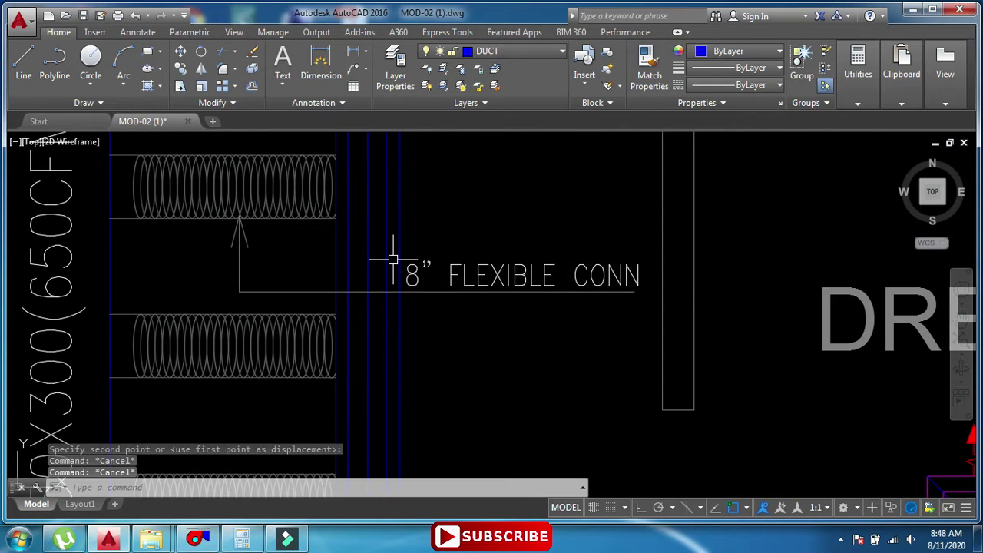
Copy this 8" FLEXIBLE CONN label and leader to the open side of the diffuser along the 500X300(1200CFM) duct in Bed Room-02.
scroll(461, 277, up, 2)
scroll(518, 291, down, 4)
scroll(518, 290, up, 3)
click(518, 291)
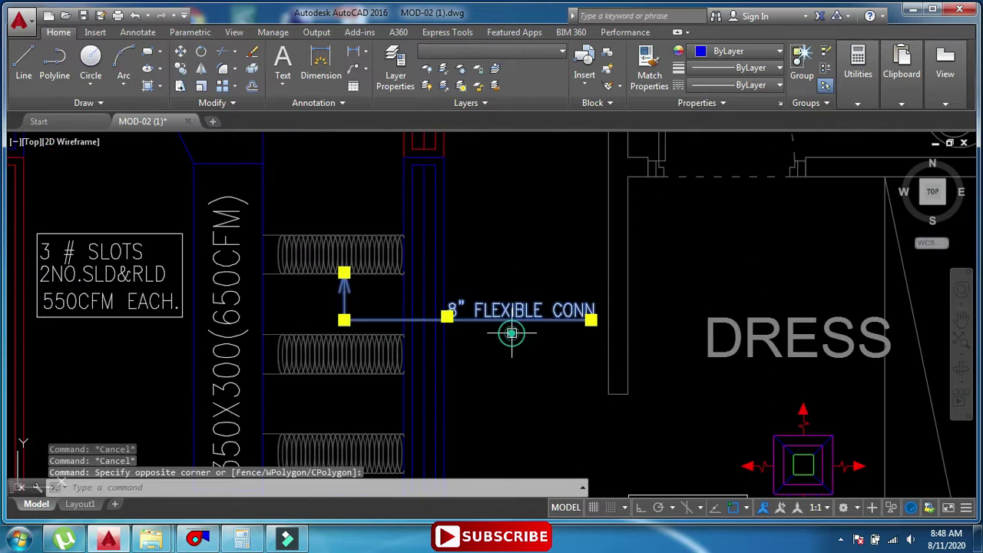
click(507, 333)
Mirror the new leader about a vertical line through its free end and erase the original leader.
text(mi)
key(Return)
scroll(449, 323, up, 2)
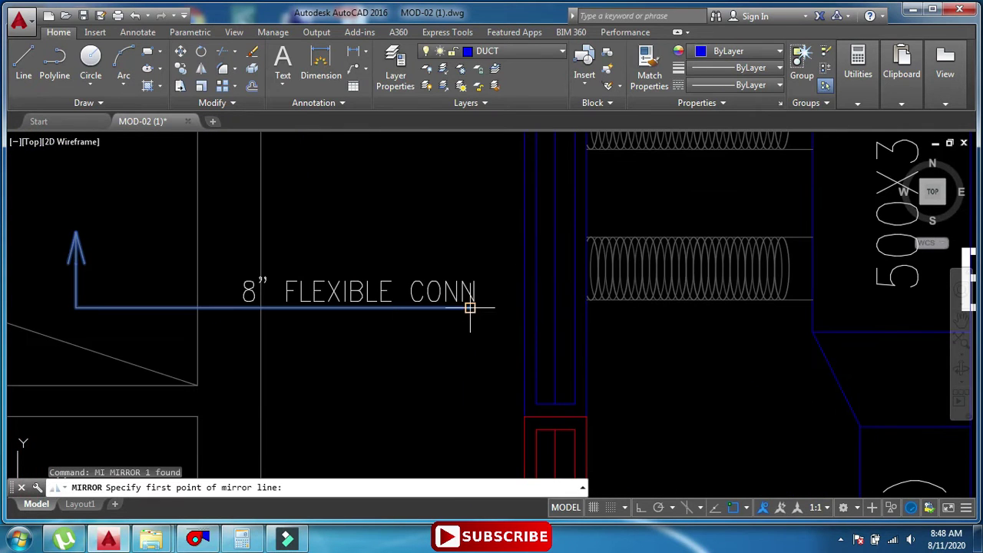
click(470, 308)
click(451, 198)
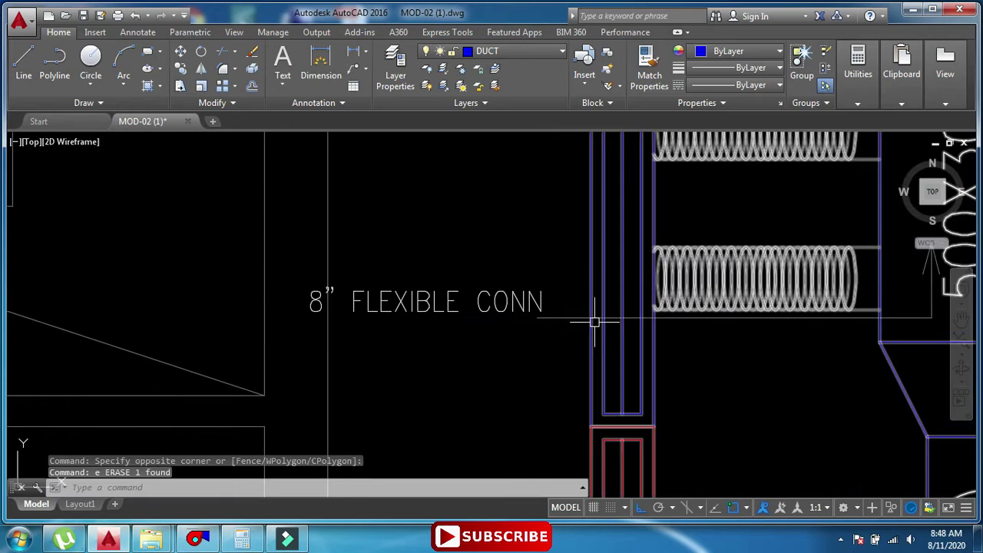
Slide the mirrored leader under its text, and lower both so the arrow tip meets the underside of the lowest flexible connection.
click(558, 318)
middle_drag(493, 326, 493, 327)
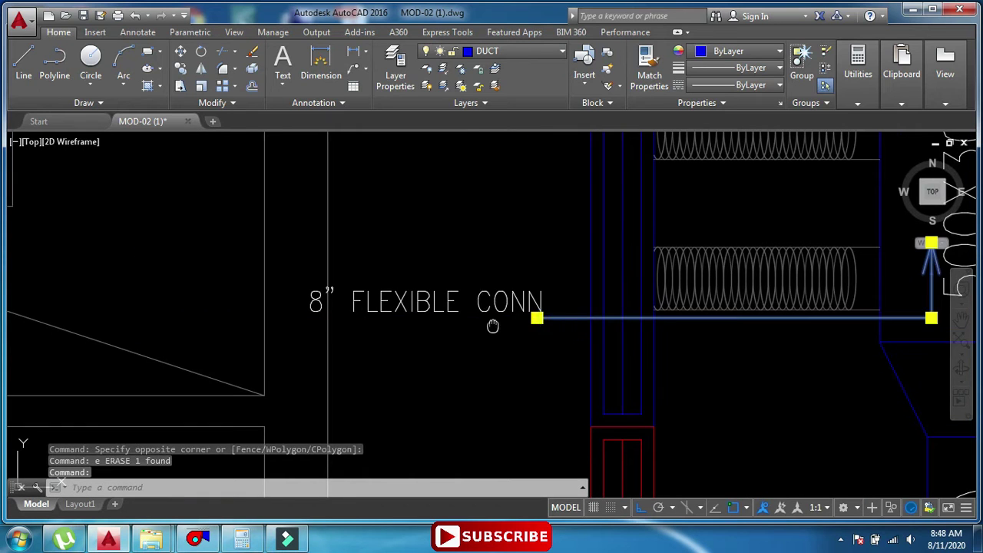
click(463, 325)
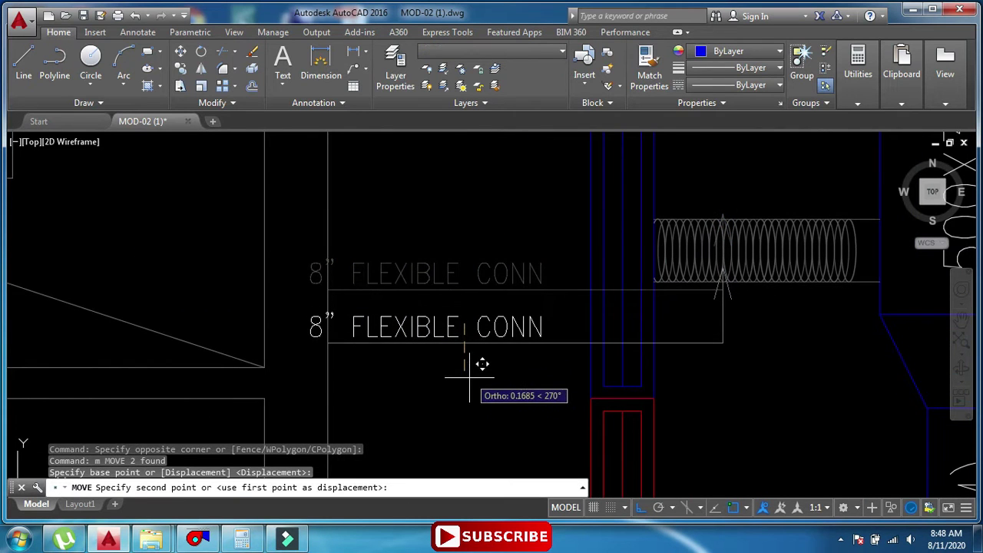
click(470, 378)
key(Escape)
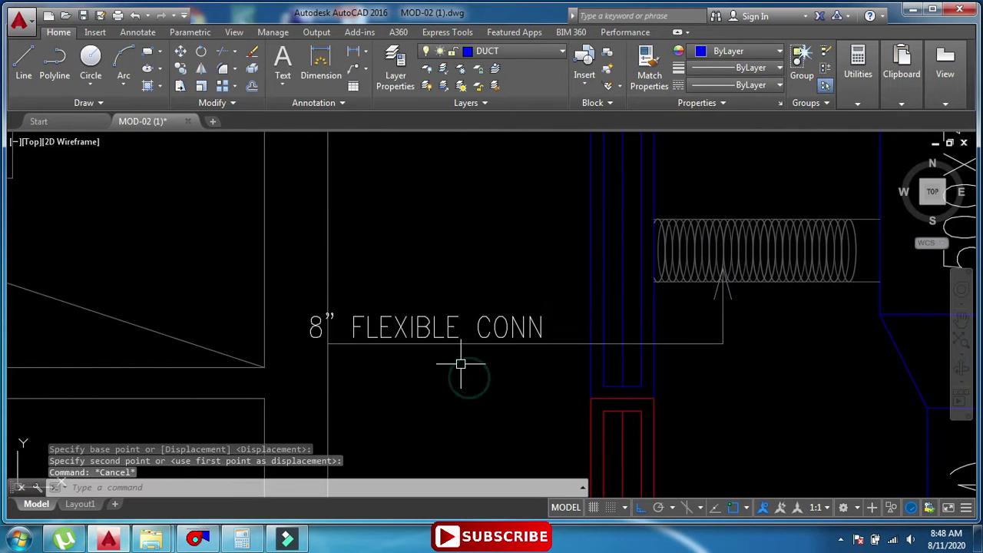
Stretch the leader's free end horizontally to just past the start of the 8" FLEXIBLE CONN text.
click(553, 336)
click(377, 351)
key(Escape)
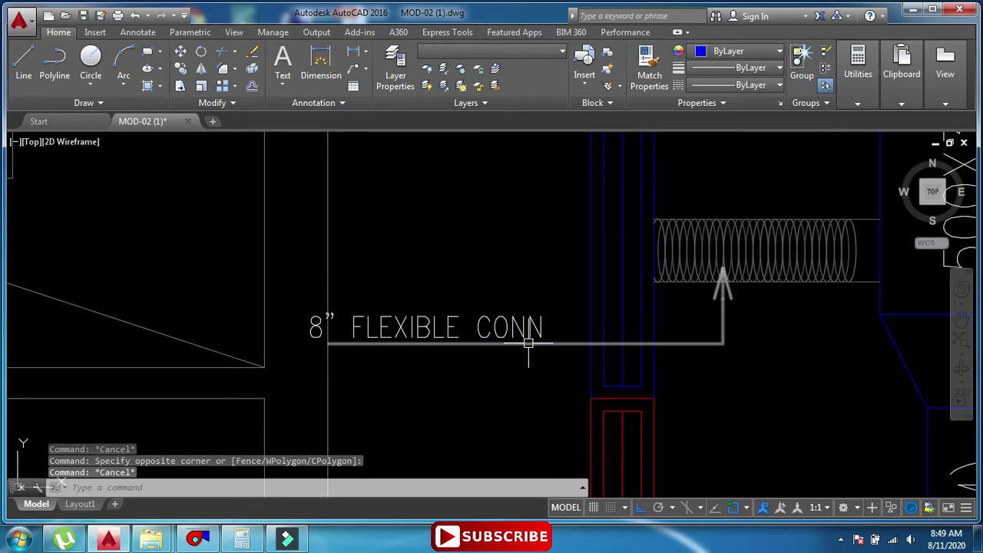
click(560, 342)
click(328, 344)
scroll(329, 344, up, 2)
key(Escape)
key(Escape)
scroll(432, 322, down, 5)
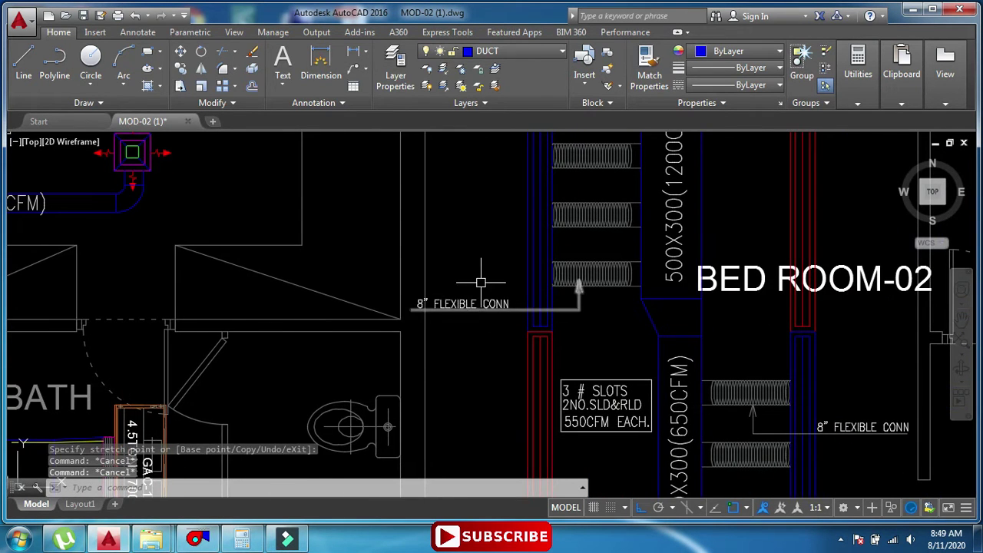
Copy the Bed Room-02 8" FLEXIBLE CONN label and leader to the space above the 250X250(300CFM) duct.
scroll(481, 283, down, 3)
scroll(477, 318, up, 1)
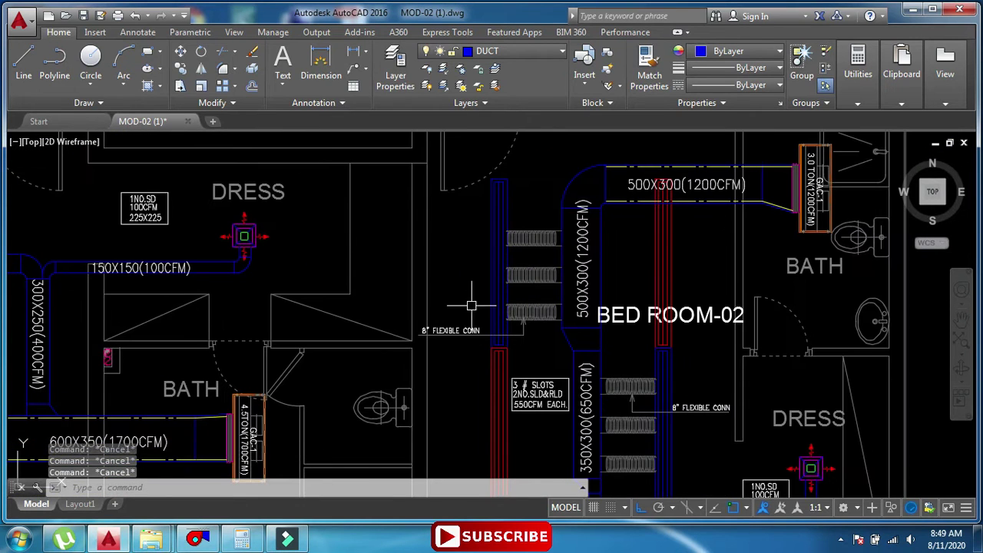
click(461, 342)
Mirror the leader above the 250X250(300CFM) duct about a vertical line through its free end and erase the original leader.
text(mi)
key(Return)
scroll(433, 295, up, 4)
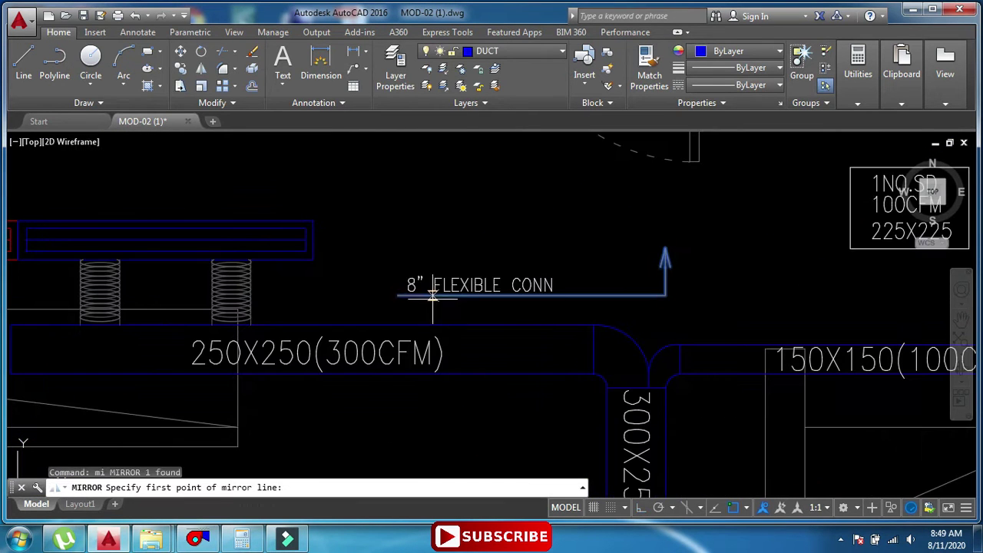
click(397, 295)
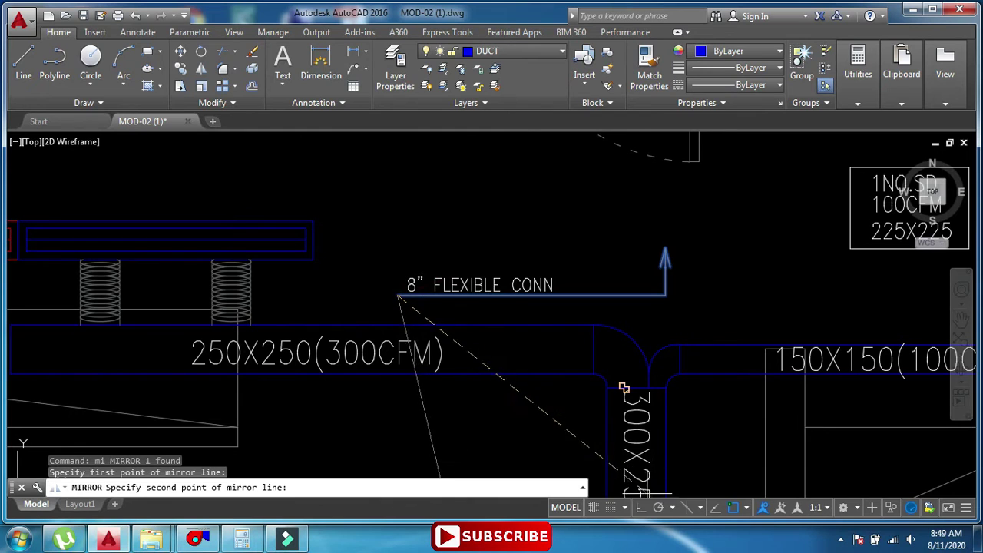
click(644, 509)
click(408, 216)
key(Return)
click(630, 261)
click(590, 309)
text(e)
key(Return)
Move the 8" FLEXIBLE CONN text horizontally so it sits over its mirrored leader above the 250X250(300CFM) duct.
click(520, 253)
click(389, 313)
middle_drag(401, 300, 369, 291)
text(m)
key(Return)
click(369, 288)
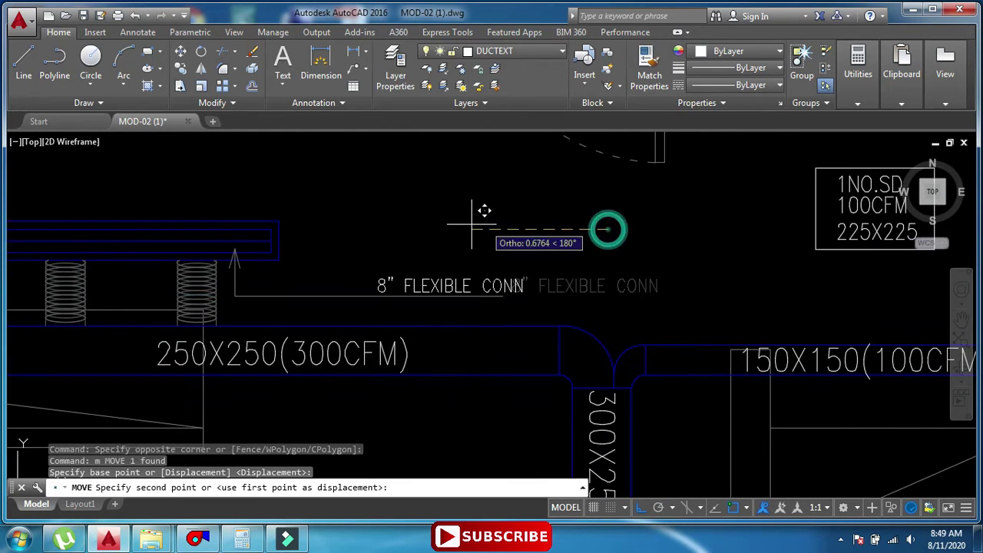
click(460, 223)
Stretch the leader's arrow tip to the side of the nearest flexible connection, and shift its bend horizontally toward the text.
middle_drag(270, 298, 435, 298)
click(441, 298)
scroll(394, 256, up, 5)
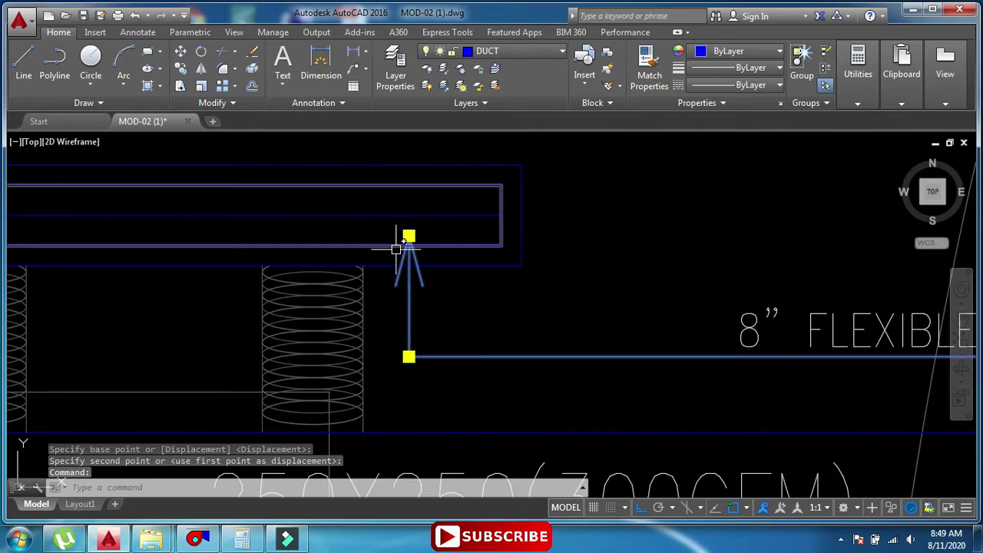
click(409, 237)
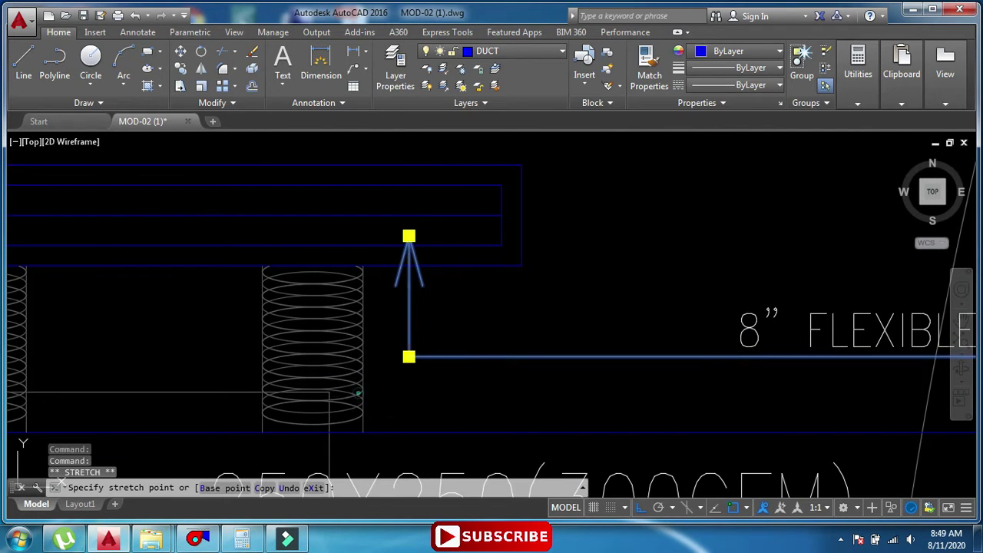
click(357, 394)
middle_drag(414, 362, 379, 338)
click(374, 332)
click(487, 327)
key(Escape)
key(Escape)
Change the label above the 250X250(300CFM) duct to read 6" FLEXIBLE CONN.
scroll(474, 329, down, 5)
middle_drag(564, 331, 483, 319)
scroll(483, 319, up, 2)
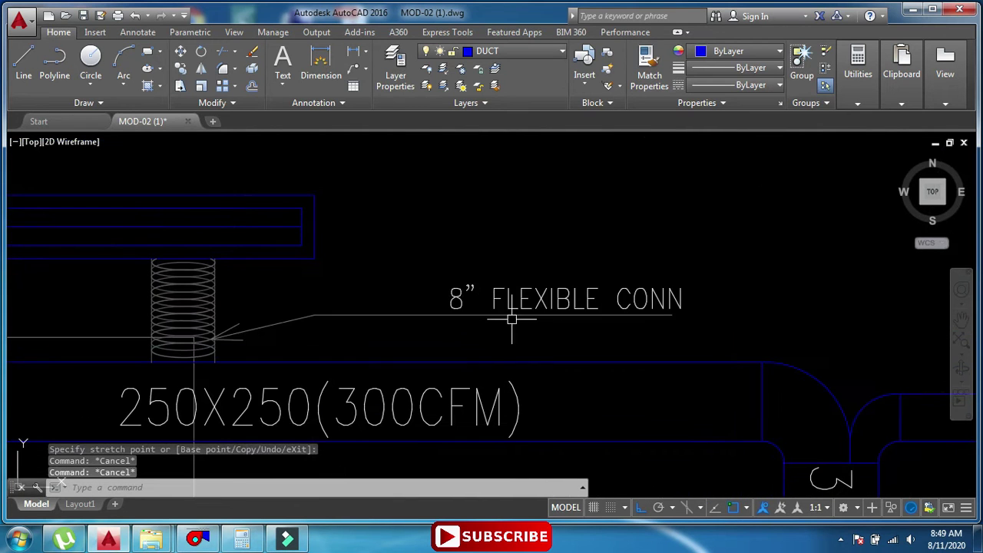
click(590, 288)
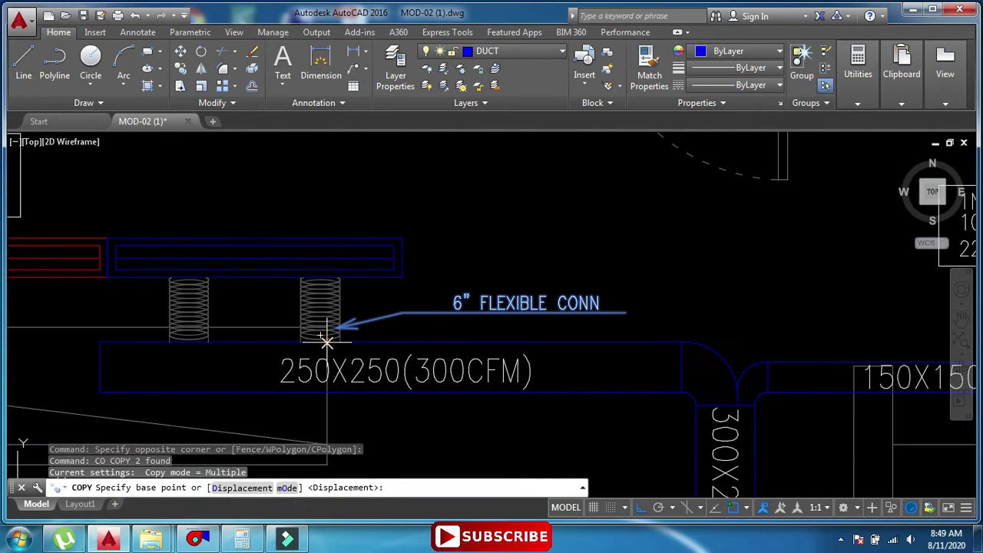
Copy the 6" FLEXIBLE CONN label and leader freely to the last flexible connection below the 550X300(1300CFM) duct in Master Bed Room-01.
click(321, 327)
click(640, 508)
scroll(451, 313, down, 3)
scroll(481, 261, up, 3)
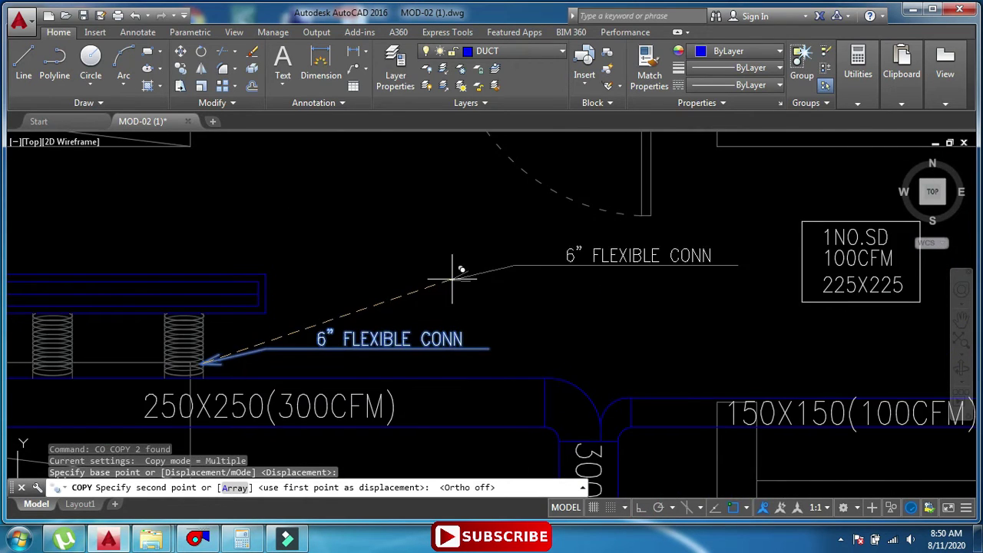
scroll(431, 265, down, 4)
scroll(476, 269, up, 4)
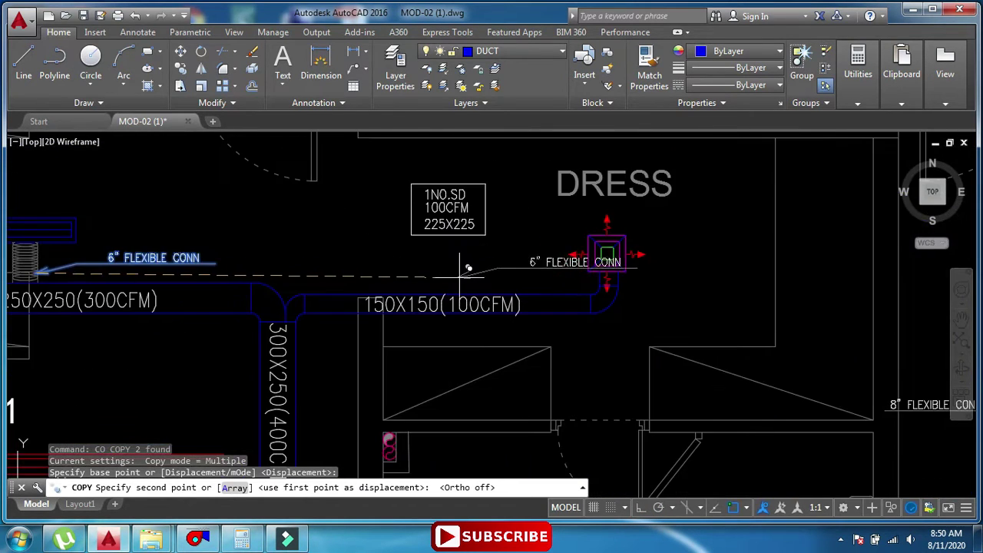
scroll(389, 262, up, 4)
scroll(240, 267, down, 2)
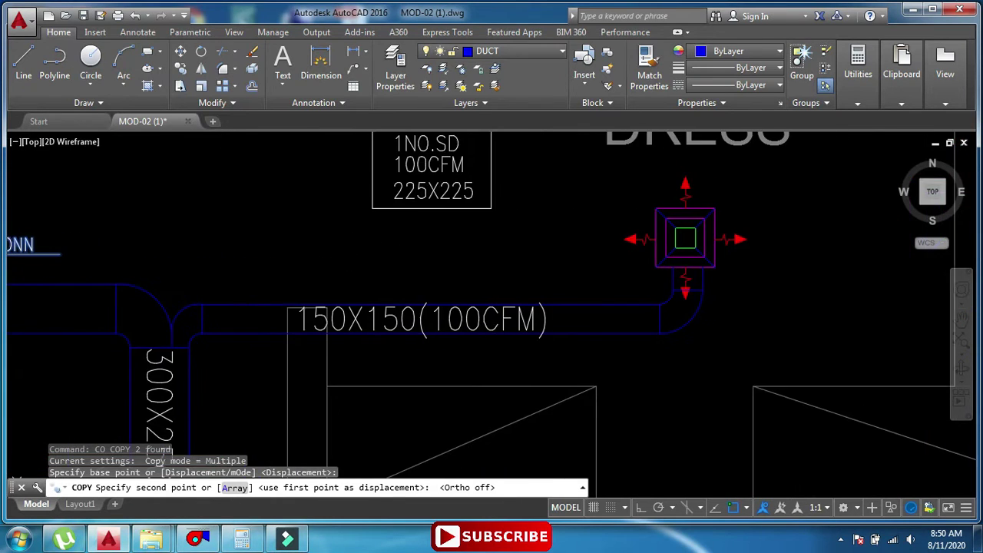
scroll(515, 246, down, 4)
scroll(331, 272, up, 4)
middle_drag(311, 283, 435, 235)
middle_drag(438, 259, 414, 259)
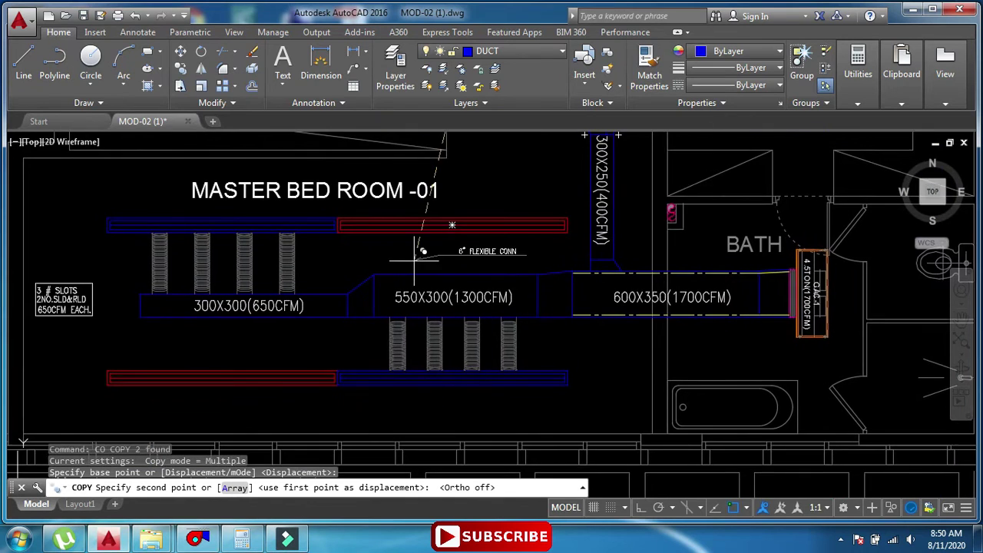
scroll(61, 315, up, 4)
scroll(200, 311, down, 4)
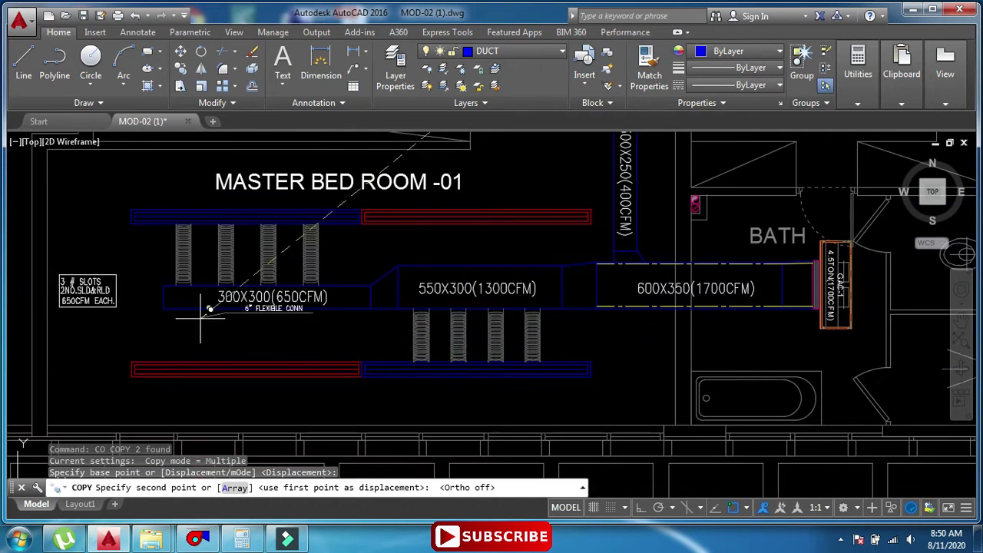
scroll(561, 338, up, 4)
scroll(561, 338, up, 2)
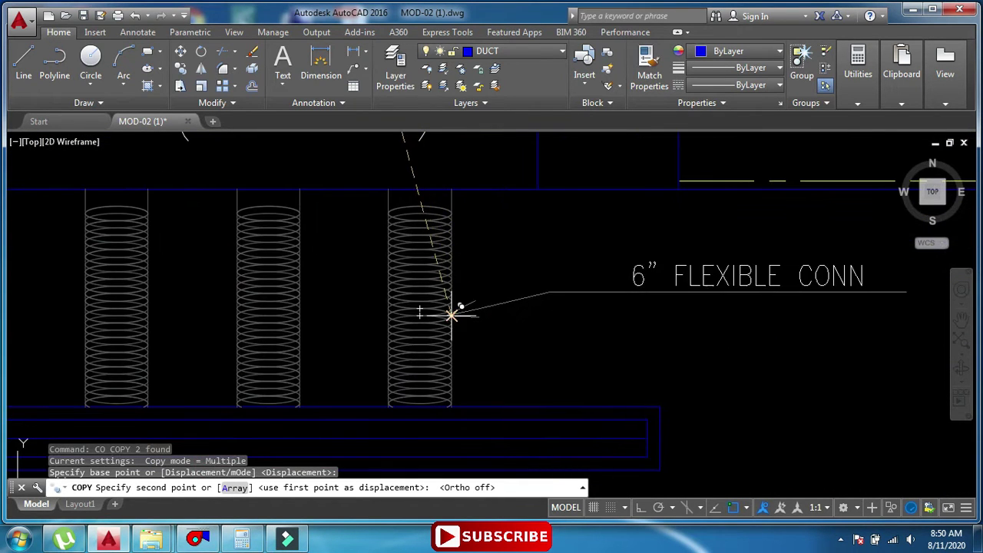
click(451, 315)
key(Escape)
Mirror the 6" label's leader beside the living room's vertical 550X300(1300CFM) duct about a vertical line and erase the original leader.
mouse_move(599, 301)
middle_down()
mouse_move(483, 319)
mouse_move(558, 351)
middle_up()
click(602, 259)
click(562, 330)
text(mi)
key(Return)
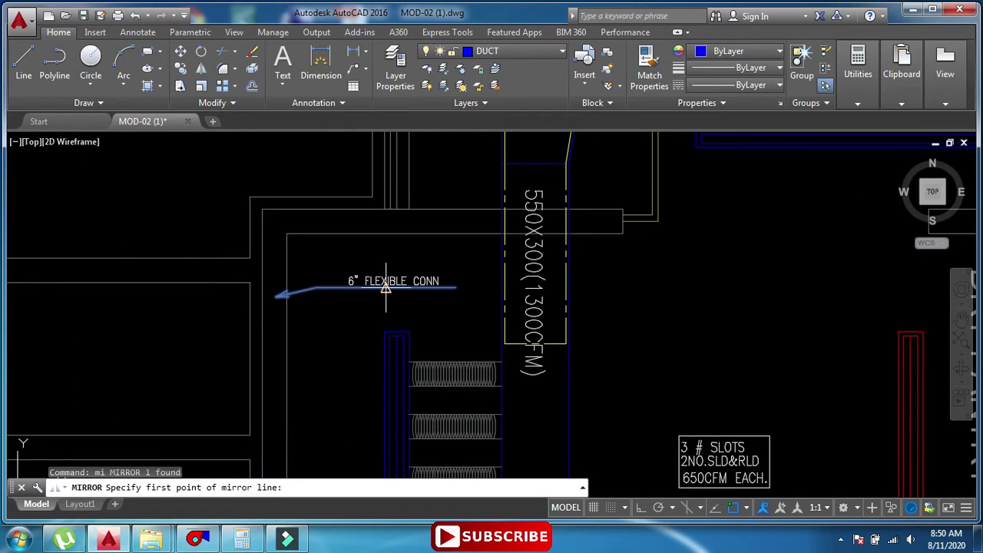
click(385, 284)
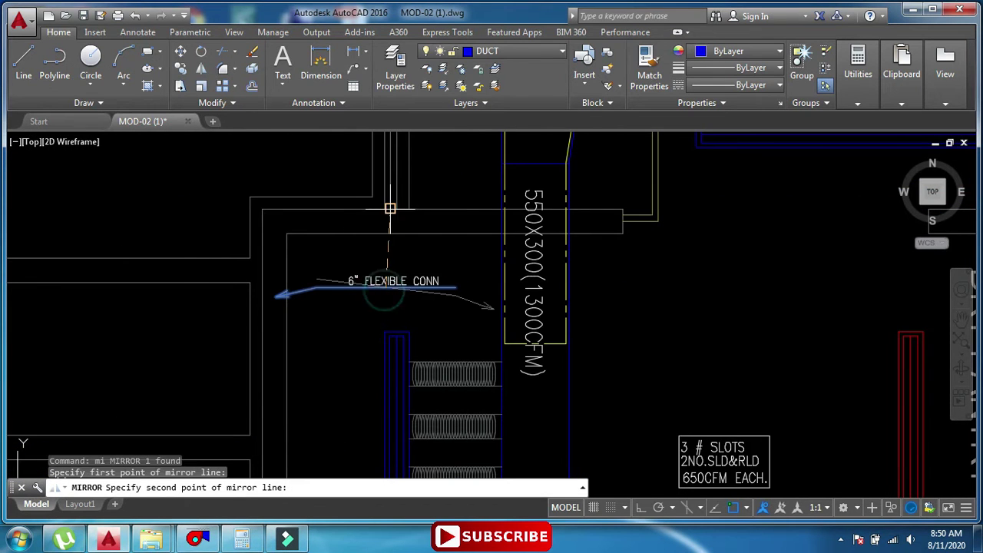
scroll(396, 250, up, 4)
click(396, 250)
middle_drag(395, 361, 415, 305)
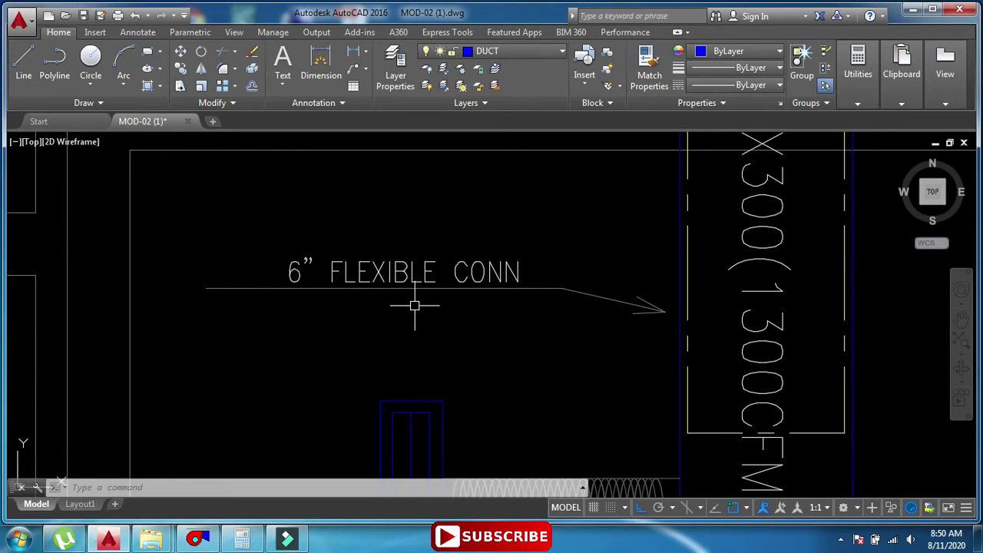
Stretch the mirrored leader's arrow tip down to the upper edge of the living room's topmost flexible connection.
scroll(585, 280, down, 2)
middle_drag(584, 281, 575, 267)
scroll(576, 271, up, 4)
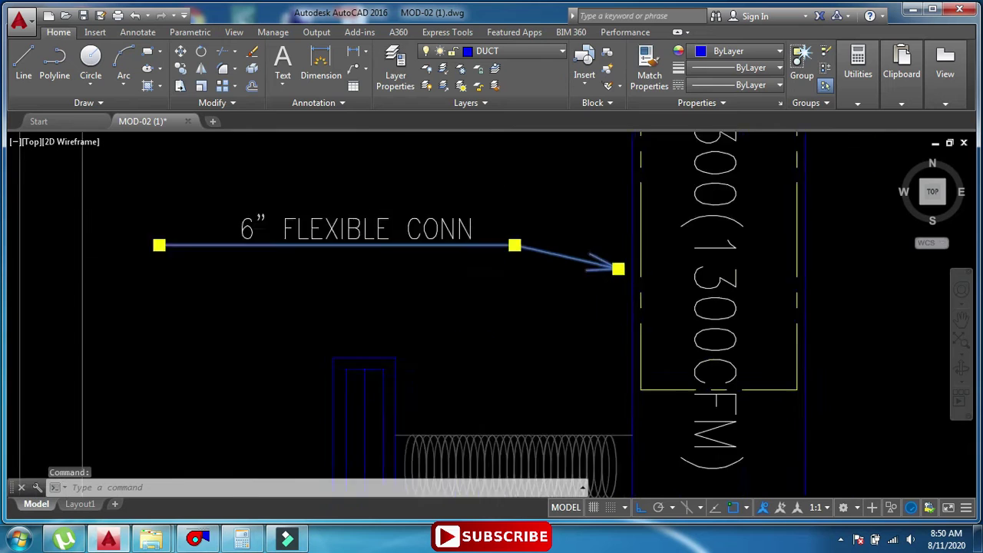
click(604, 244)
scroll(528, 290, down, 6)
scroll(528, 290, up, 5)
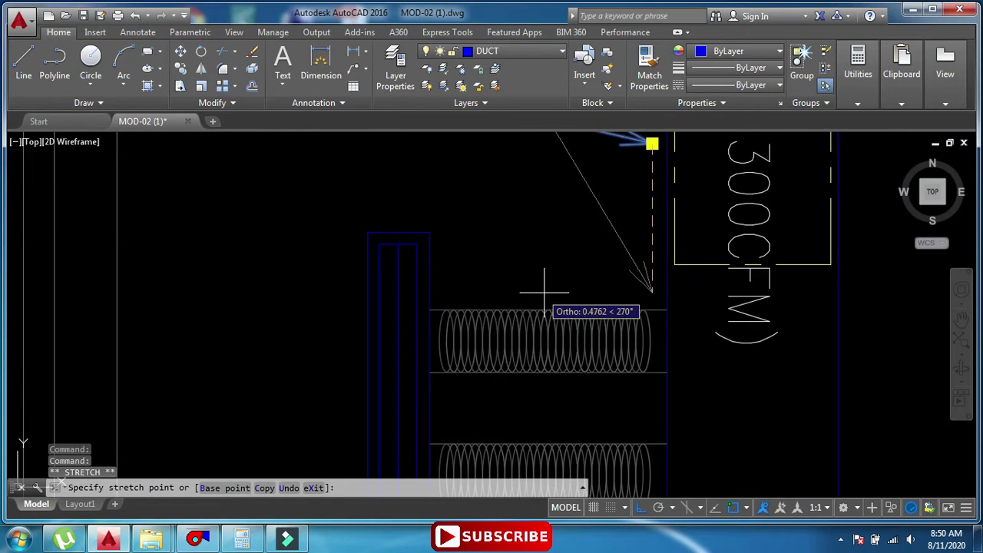
click(564, 300)
key(Escape)
key(Escape)
Stretch the leader's free end horizontally to just before the start of the living room's 6" FLEXIBLE CONN text.
scroll(580, 323, down, 2)
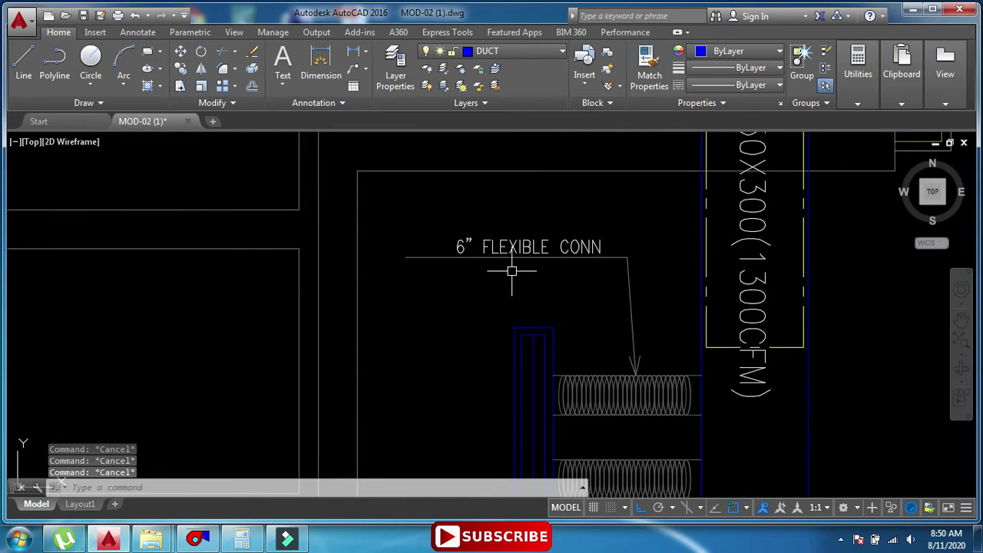
scroll(417, 235, up, 2)
click(439, 231)
click(396, 274)
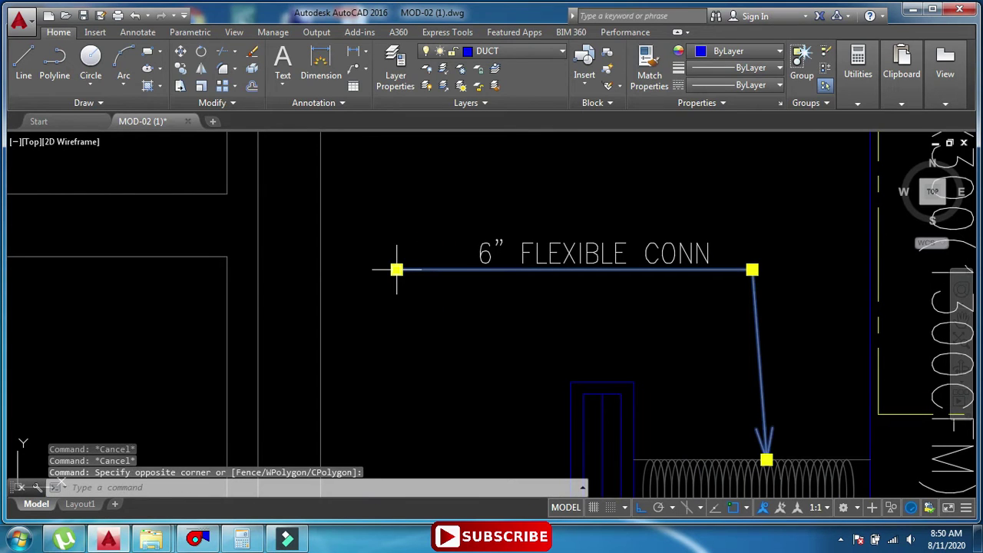
click(396, 270)
key(Escape)
key(Escape)
scroll(484, 274, down, 5)
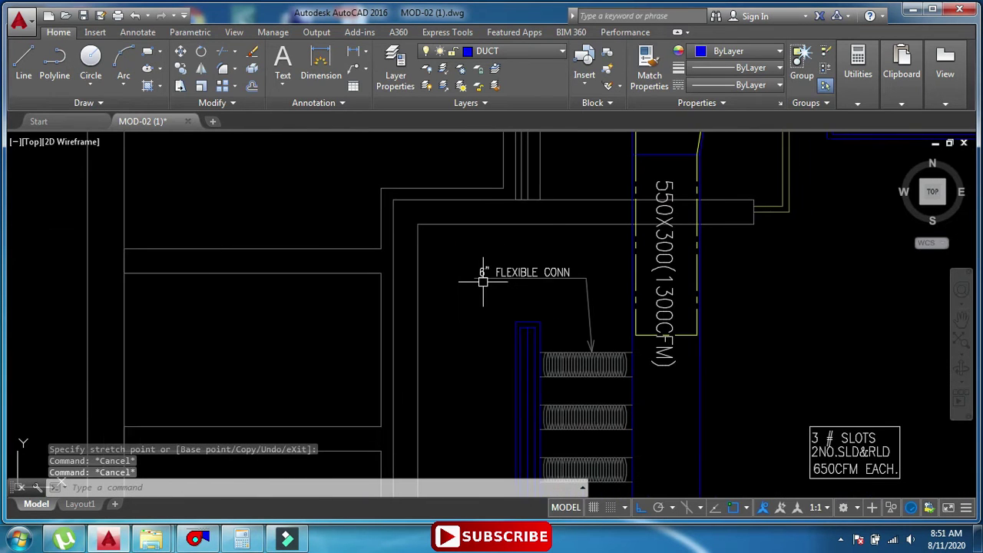
Copy the living room's 6" FLEXIBLE CONN label and leader beside the flexible connections of the hallway's 250X250(300 CFM) duct.
scroll(494, 269, down, 1)
scroll(488, 267, up, 4)
middle_drag(532, 260, 498, 258)
key(Escape)
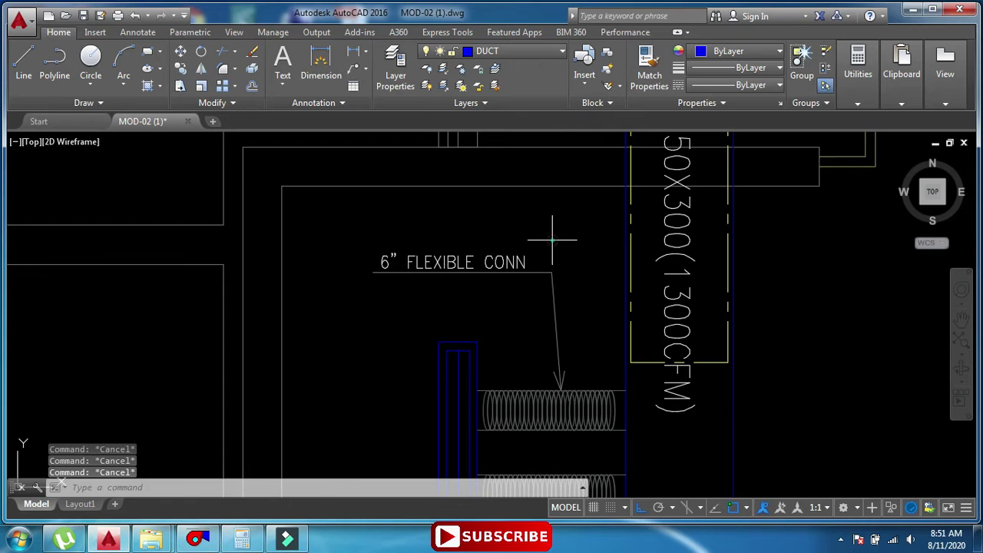
click(550, 239)
click(502, 281)
scroll(499, 298, down, 5)
scroll(499, 298, up, 5)
key(Escape)
key(Escape)
Move the mirrored leader horizontally under the 6" FLEXIBLE CONN text below the hallway's 250X250(300 CFM) duct.
click(610, 318)
click(528, 362)
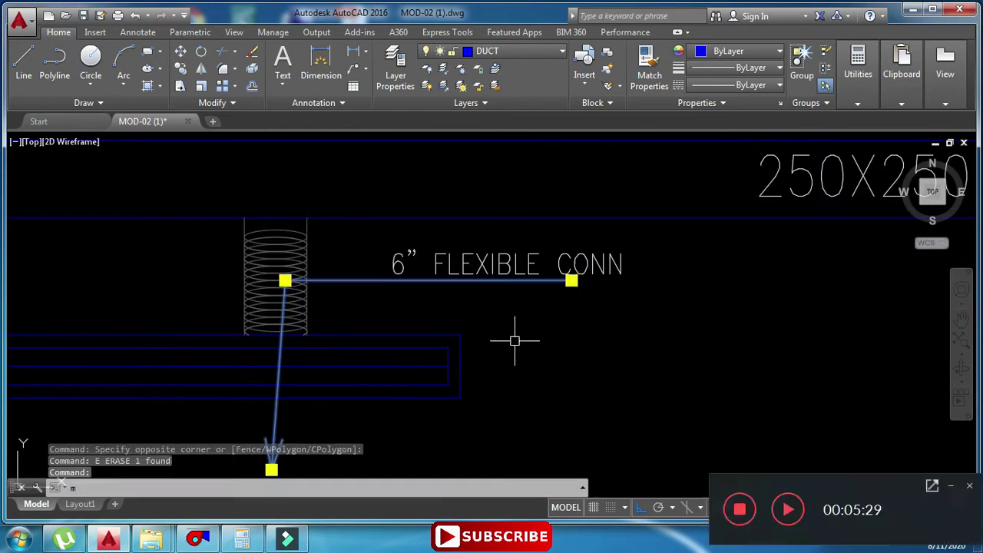
text(m)
key(Return)
click(505, 342)
click(575, 340)
key(Escape)
key(Escape)
Copy the hallway's 6" FLEXIBLE CONN label and leader straight across to the last flexible connection below the 550X300(1300CFM) duct.
click(596, 307)
click(557, 253)
text(co)
key(Return)
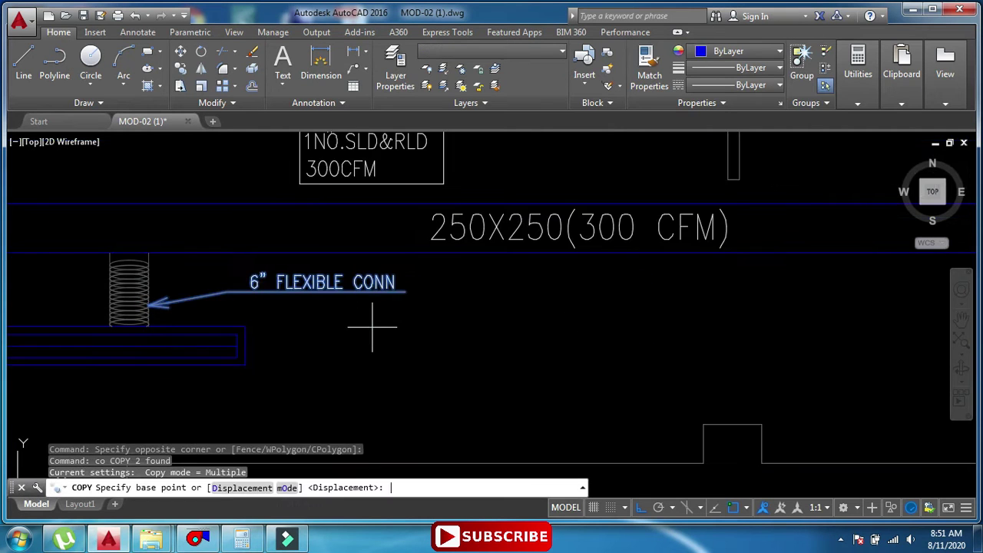
click(362, 329)
scroll(553, 329, down, 2)
middle_drag(553, 330, 297, 298)
middle_drag(555, 309, 314, 288)
middle_drag(693, 295, 249, 279)
mouse_move(661, 264)
middle_down()
mouse_move(504, 278)
mouse_move(556, 284)
middle_up()
scroll(523, 285, down, 4)
scroll(322, 285, up, 5)
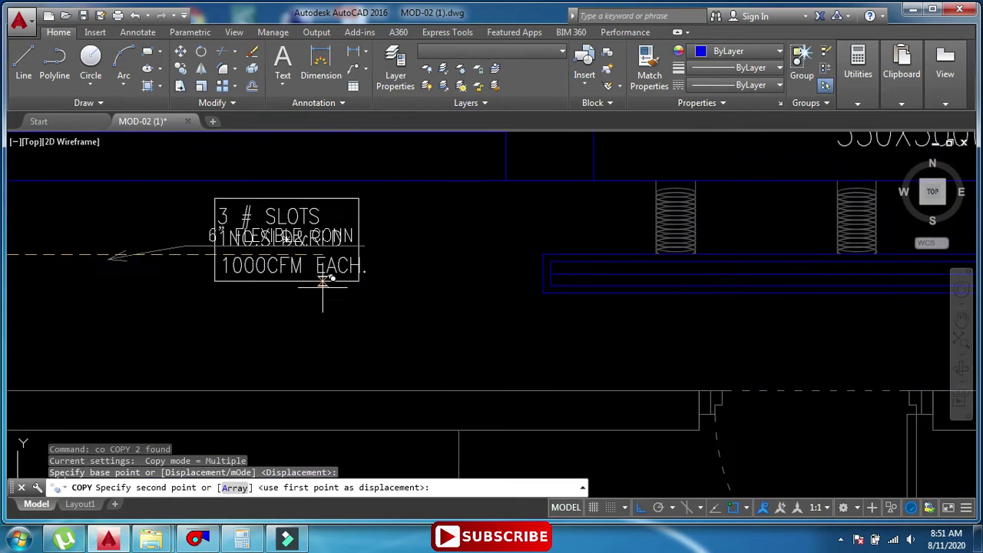
scroll(553, 292, down, 4)
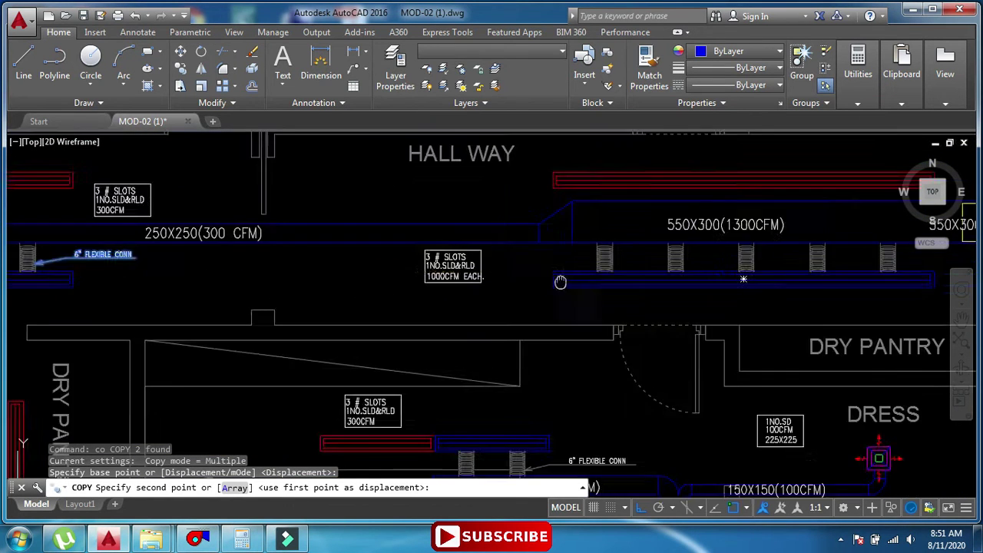
scroll(793, 290, up, 3)
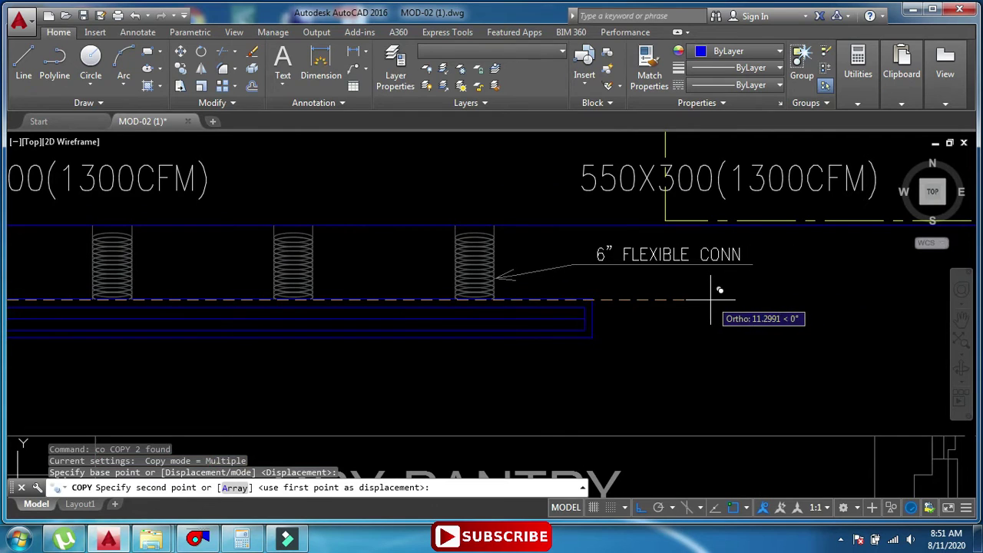
click(707, 295)
key(Escape)
Change the copied label below the hallway's 550X300(1300CFM) duct to read 8" FLEXIBLE CONN.
scroll(607, 265, up, 3)
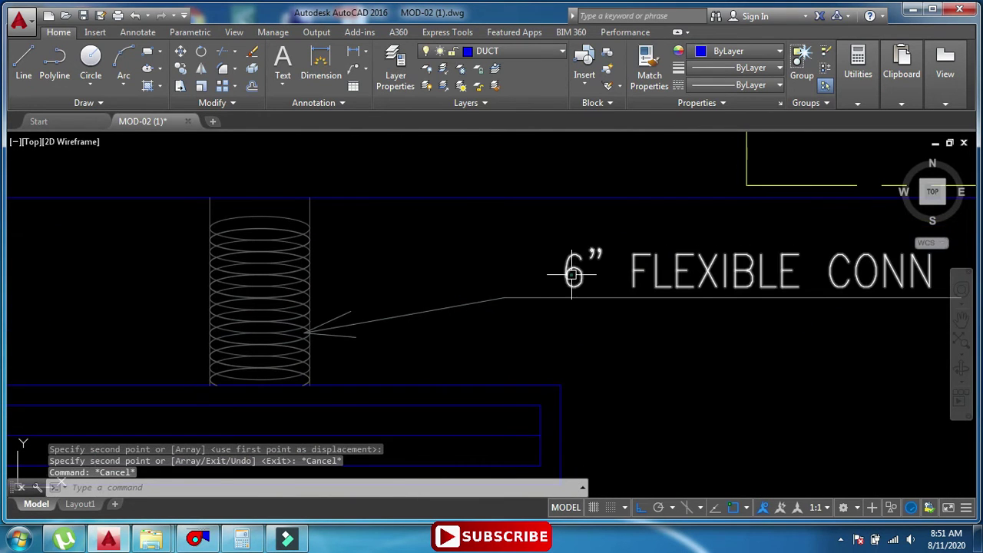
double_click(574, 277)
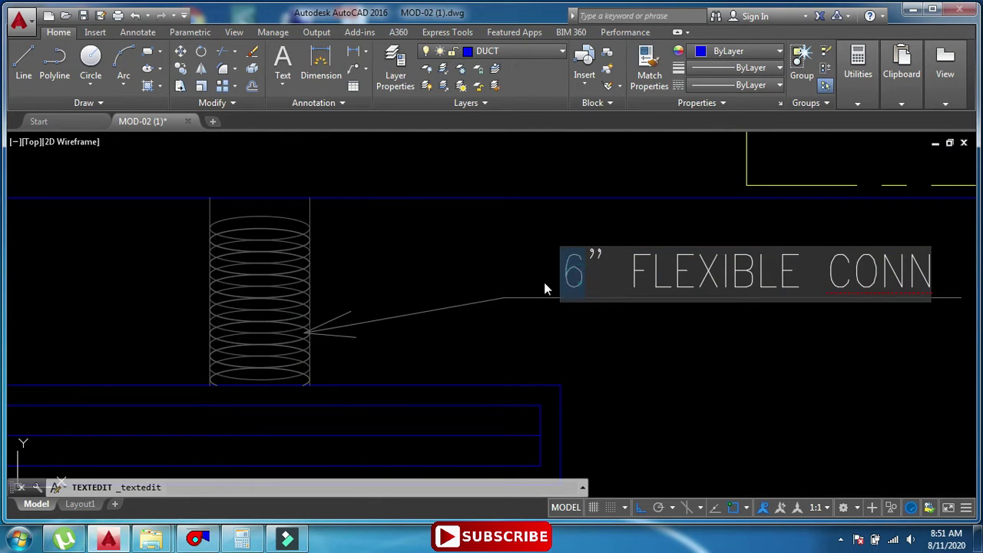
text(8)
key(Return)
key(Return)
Look over the hallway, Master Bed Room-01 and Bed Room-02 ducts for flexible connections still without a label.
scroll(650, 346, down, 8)
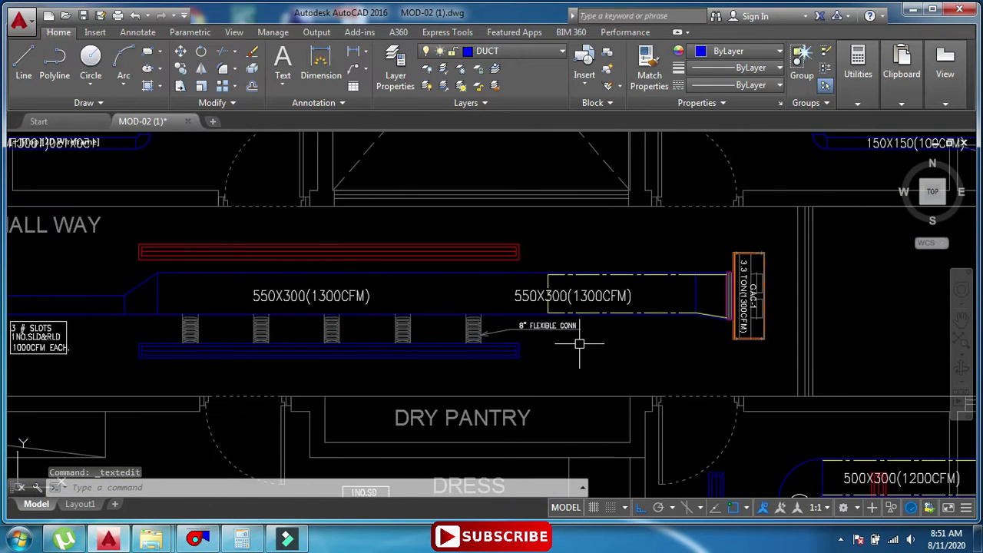
scroll(465, 339, down, 2)
middle_drag(466, 339, 493, 339)
mouse_move(401, 350)
middle_down()
mouse_move(597, 345)
mouse_move(551, 358)
middle_up()
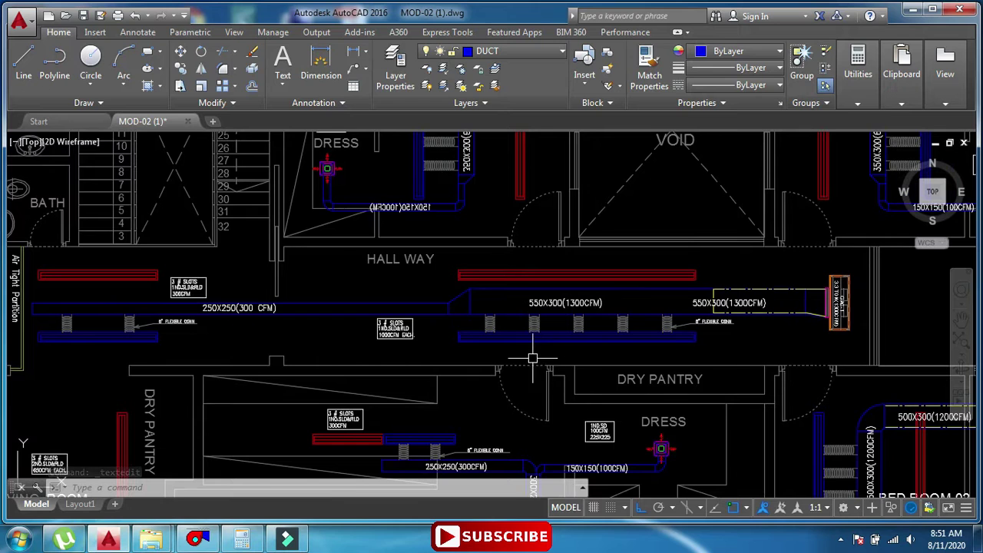
scroll(533, 358, down, 3)
scroll(509, 371, up, 1)
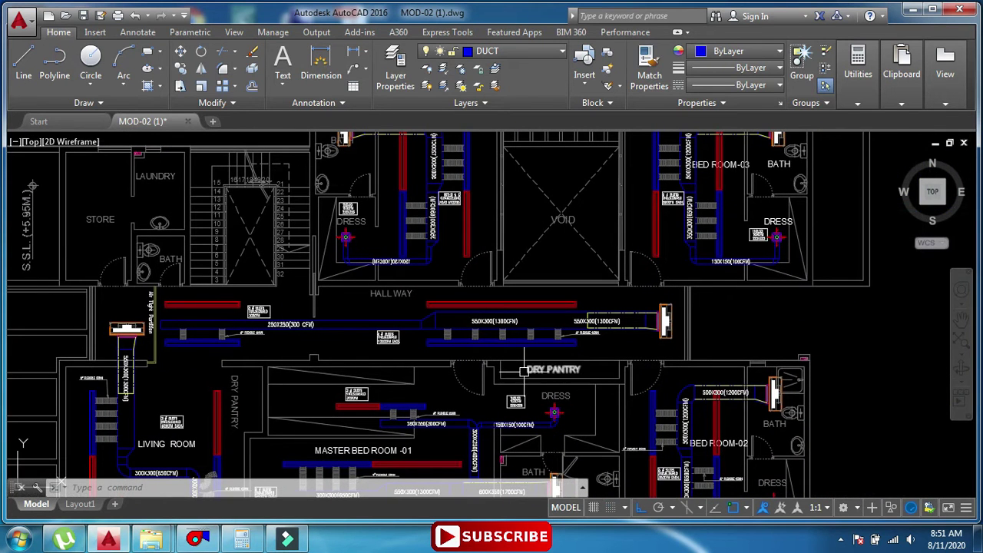
mouse_move(544, 371)
middle_down()
mouse_move(482, 406)
mouse_move(484, 335)
mouse_move(472, 288)
middle_up()
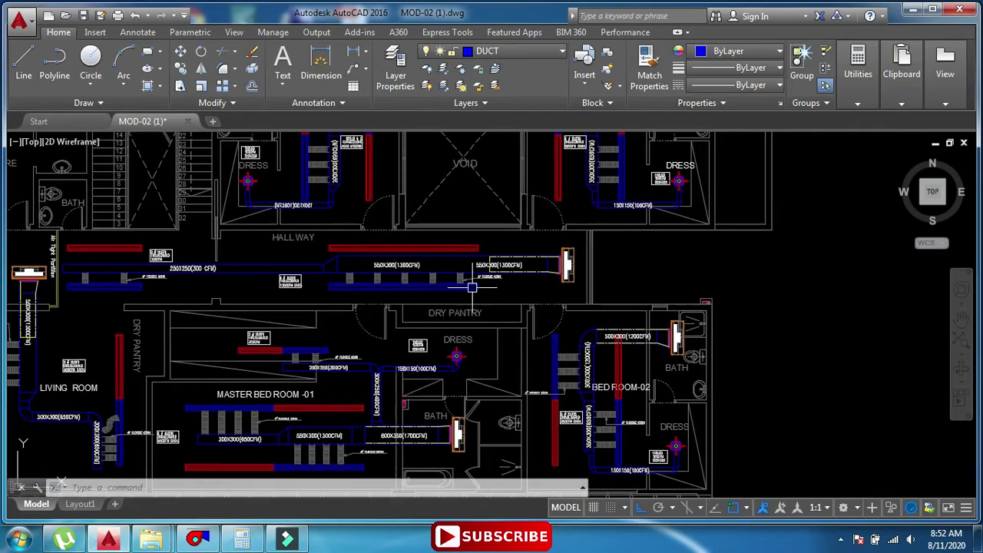
scroll(451, 382, up, 2)
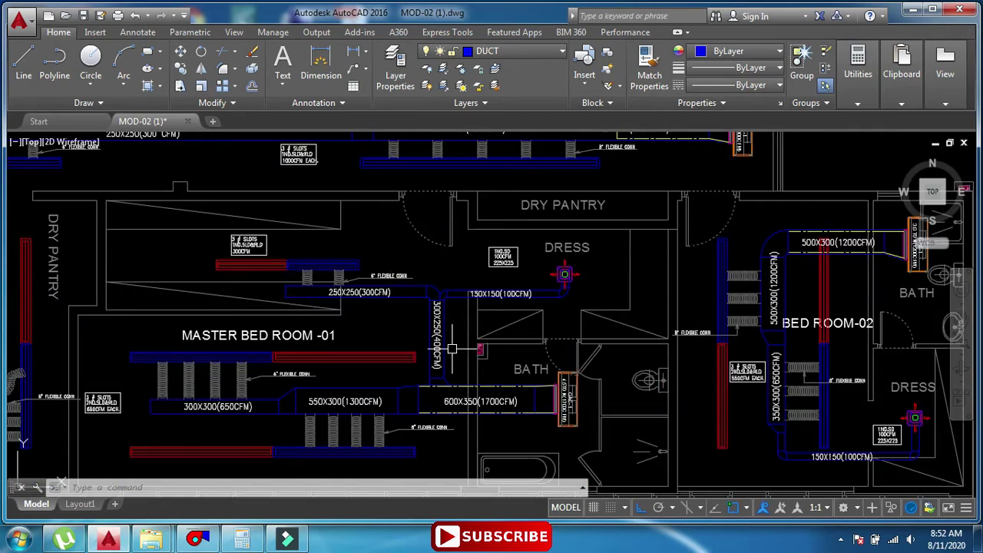
middle_drag(452, 349, 524, 270)
scroll(353, 310, down, 2)
middle_drag(353, 310, 419, 367)
middle_drag(565, 272, 499, 357)
Copy the hallway's 8" FLEXIBLE CONN label and leader to the space beside the 350X300(650CFM) duct near the dress room.
scroll(587, 296, up, 7)
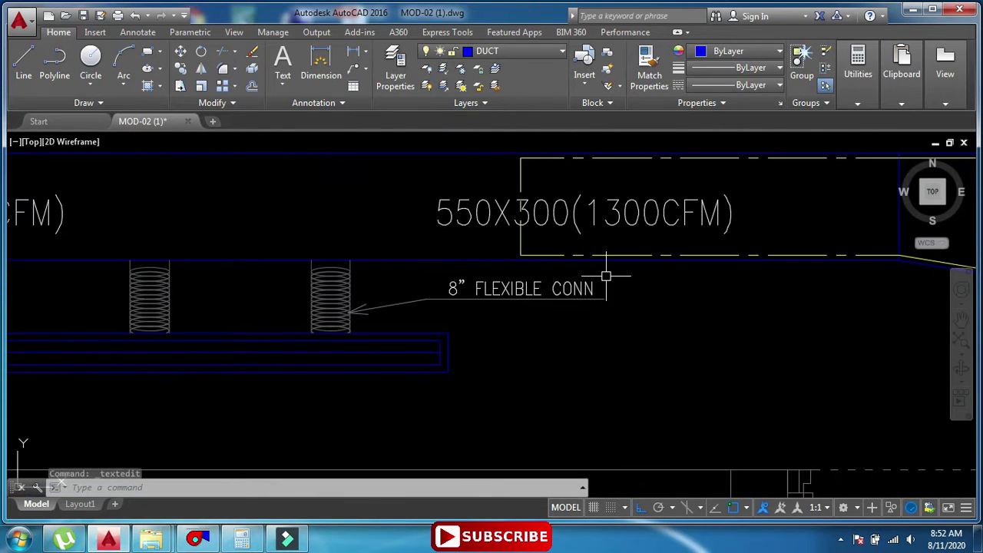
key(Escape)
click(606, 275)
click(544, 318)
middle_drag(466, 328, 519, 381)
text(c)
Explode the mirrored duct layout containing the 350X300(650CFM) duct beside the dress room.
text(x)
key(Return)
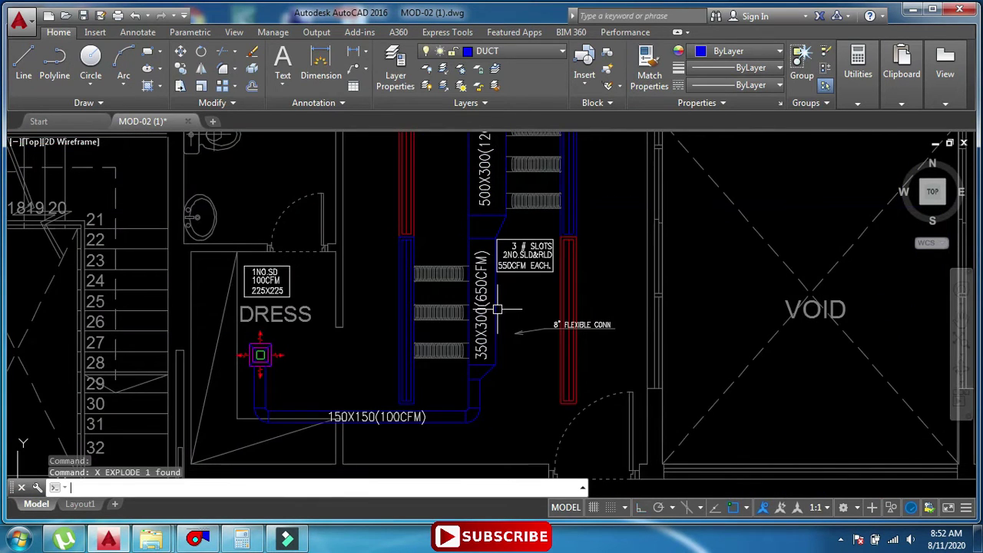
key(Escape)
key(Escape)
scroll(511, 342, up, 2)
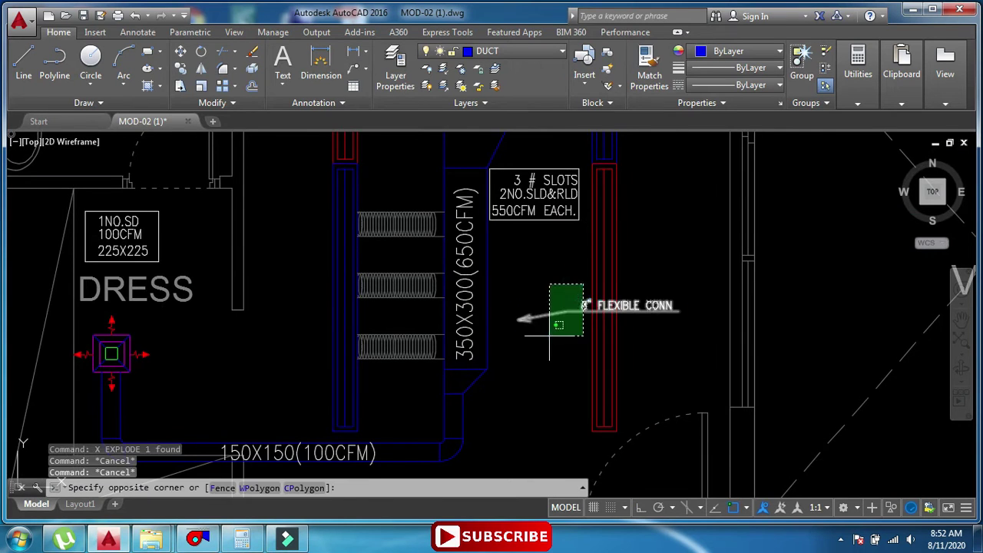
Move the 8" FLEXIBLE CONN label and leader so the arrow reaches the lowest flexible connection beside the 350X300(650CFM) duct.
click(550, 336)
scroll(497, 326, down, 2)
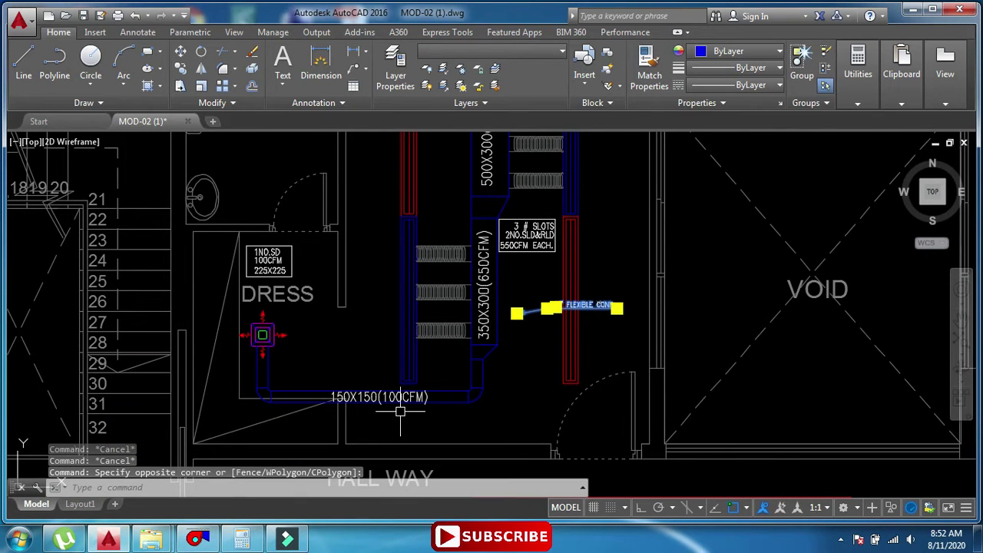
scroll(530, 238, up, 4)
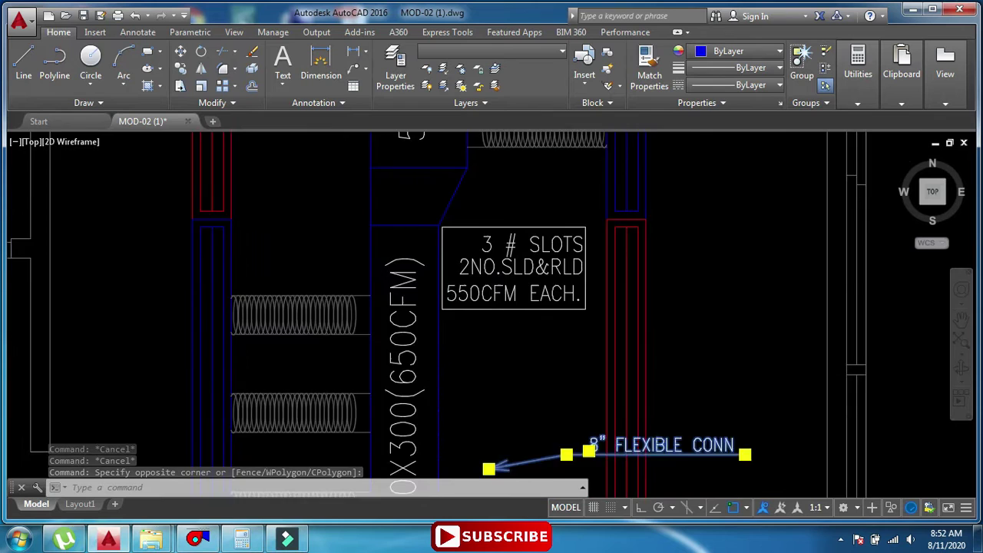
scroll(499, 231, down, 2)
scroll(493, 370, up, 5)
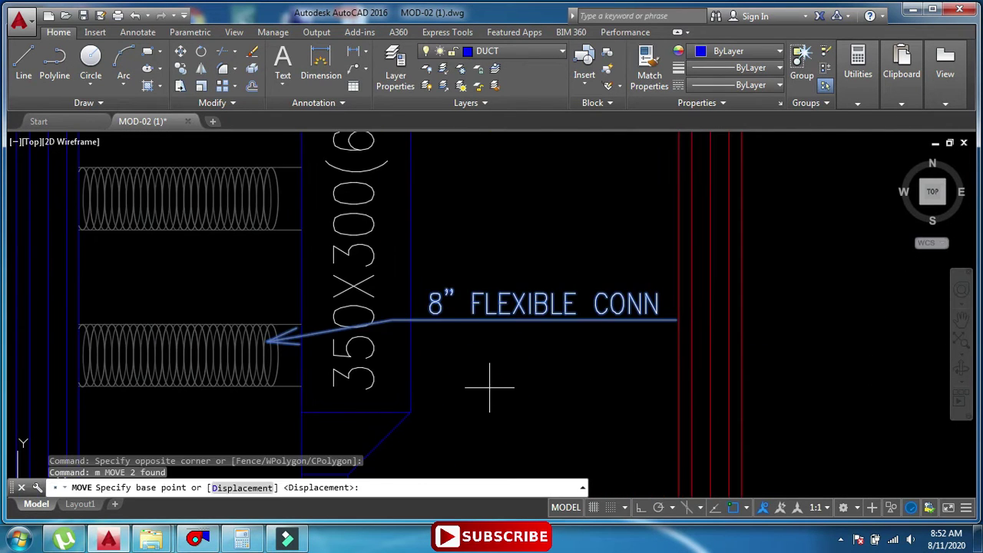
click(474, 366)
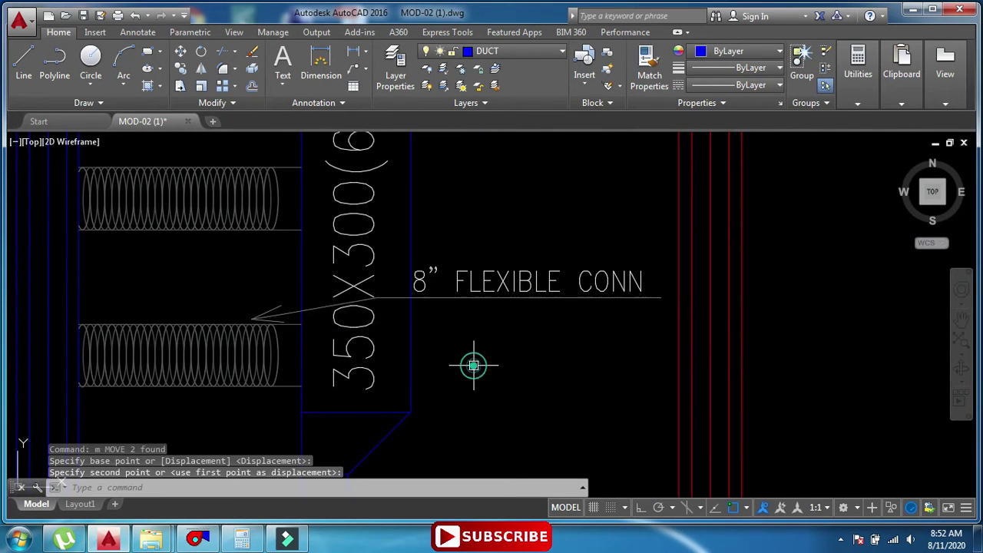
key(Escape)
key(Escape)
key(Escape)
Copy the 8" FLEXIBLE CONN label and leader beside the 500X300(1200CFM) duct bend and mirror the leader about a vertical line, erasing the original.
click(511, 308)
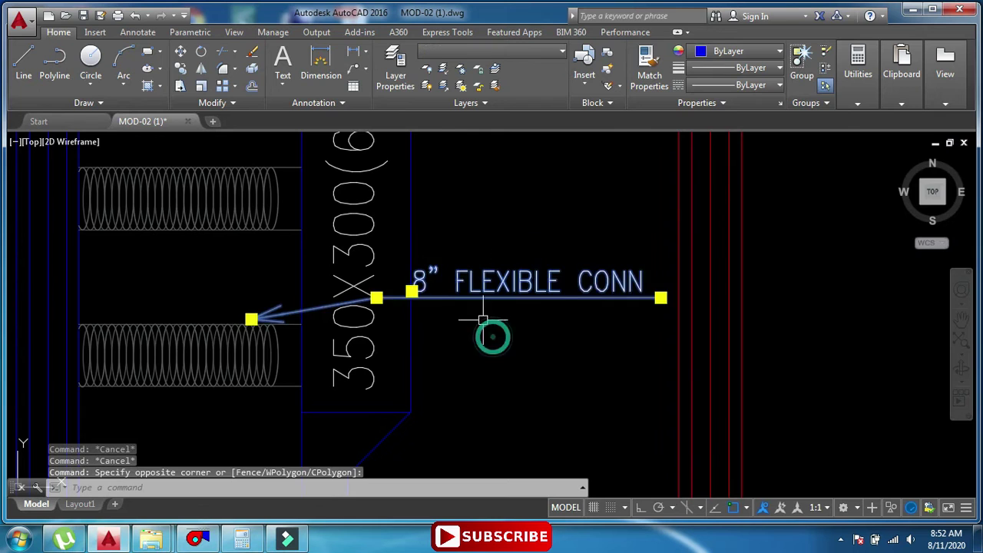
scroll(492, 334, down, 3)
text(mi)
key(Return)
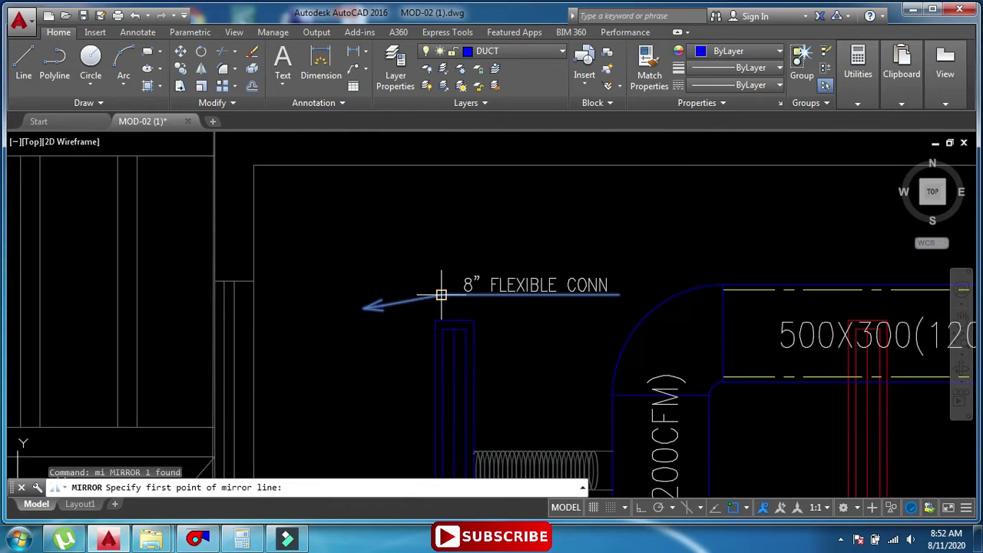
click(442, 295)
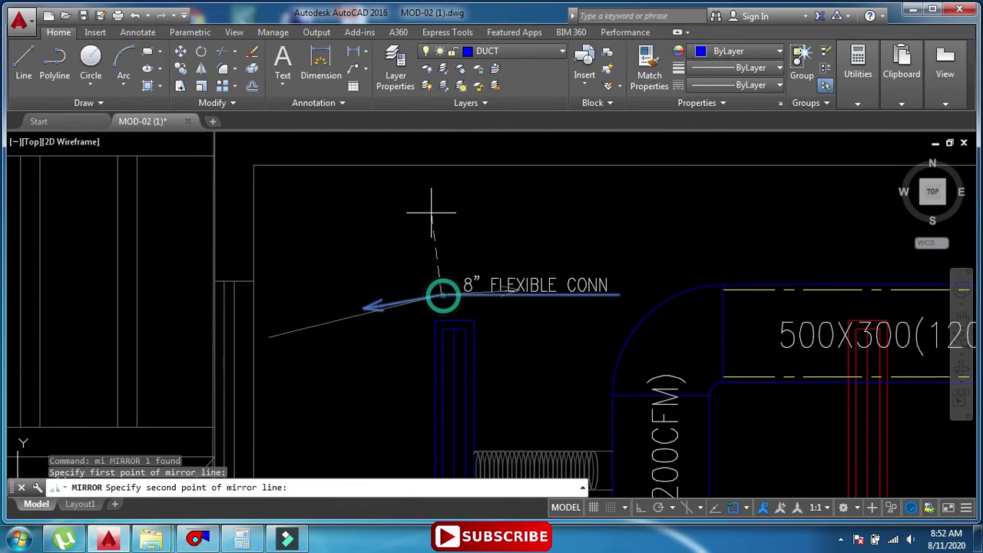
click(641, 507)
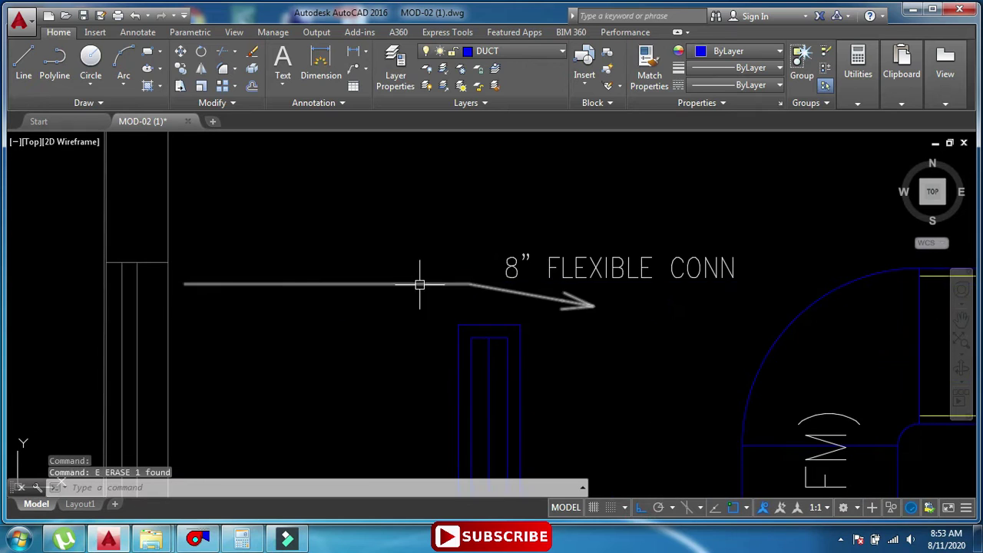
Align the label text above the mirrored leader and stretch its arrowhead onto the flexible connection beside the 1200CFM duct.
click(419, 285)
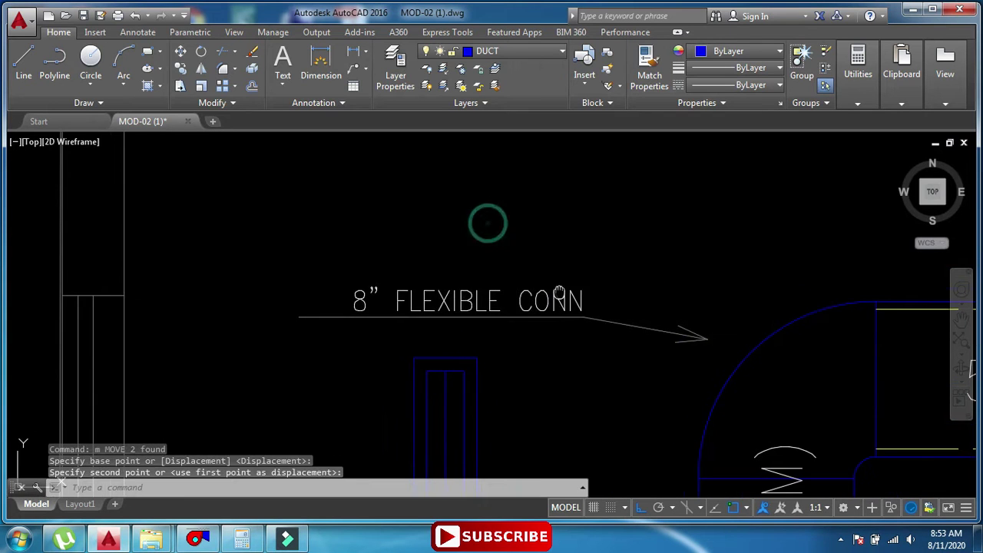
middle_drag(560, 293, 495, 178)
click(580, 211)
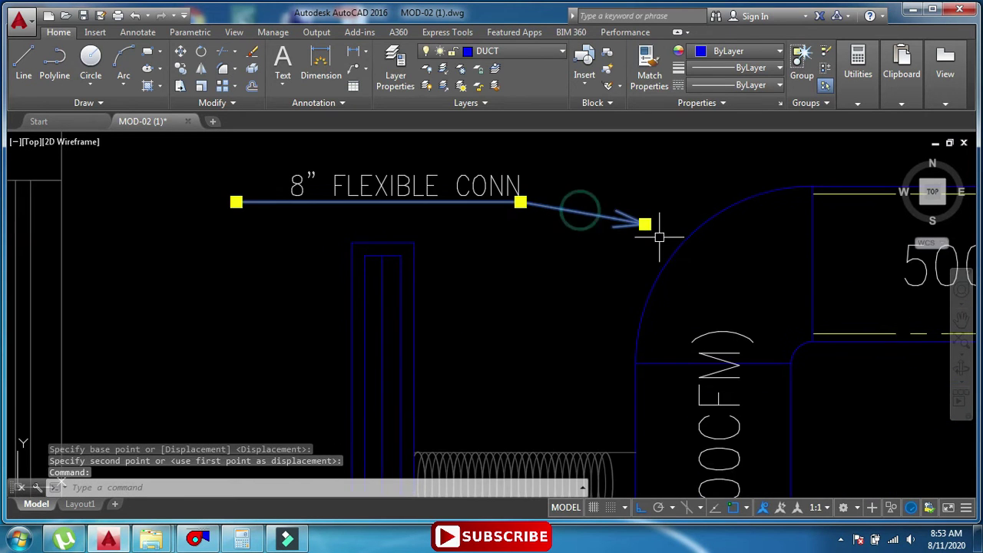
click(644, 224)
middle_drag(592, 330, 579, 228)
click(527, 348)
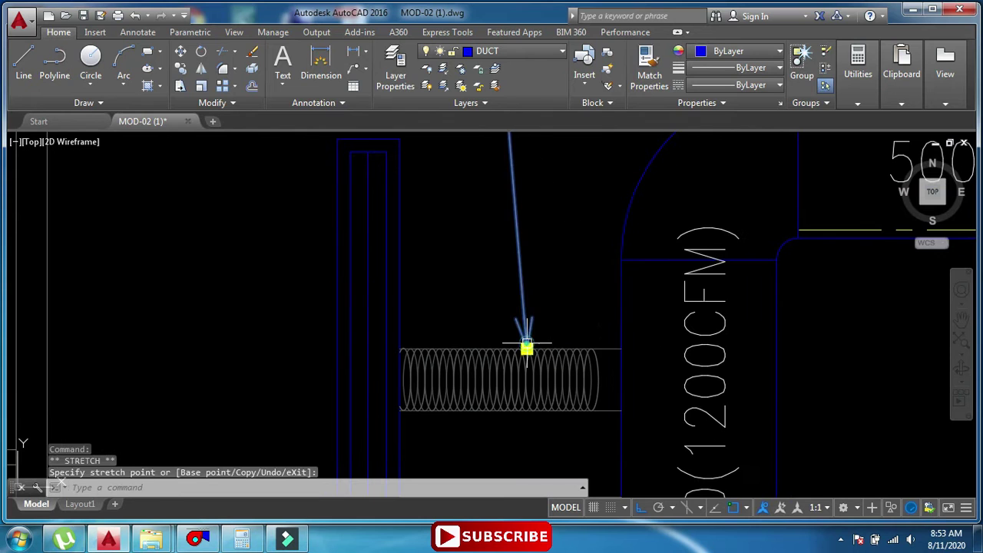
key(Escape)
key(Escape)
Copy this 8" FLEXIBLE CONN label and leader to the space between the other 350X300(650CFM) duct and the dress room.
scroll(527, 347, down, 3)
scroll(521, 256, up, 1)
scroll(521, 257, up, 2)
click(553, 205)
click(535, 256)
middle_drag(531, 271, 530, 240)
text(c)
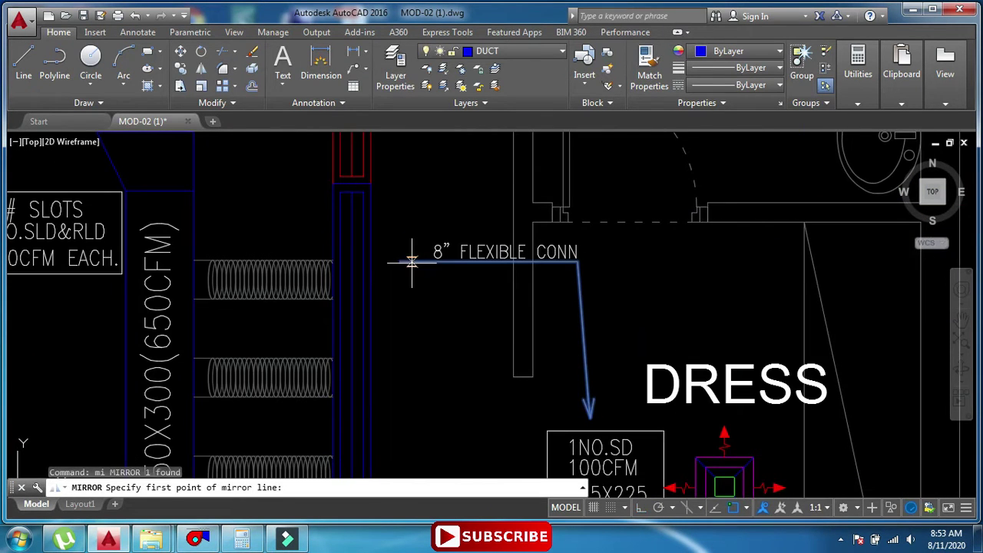
Mirror the copied leader about a vertical line toward the 650CFM duct's flexible connections, erasing the original leader.
click(413, 261)
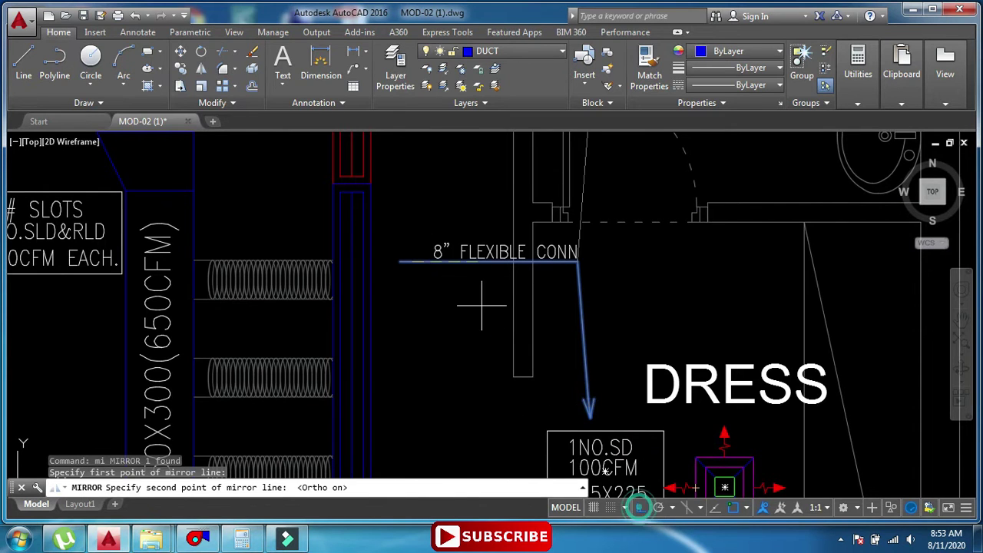
click(436, 199)
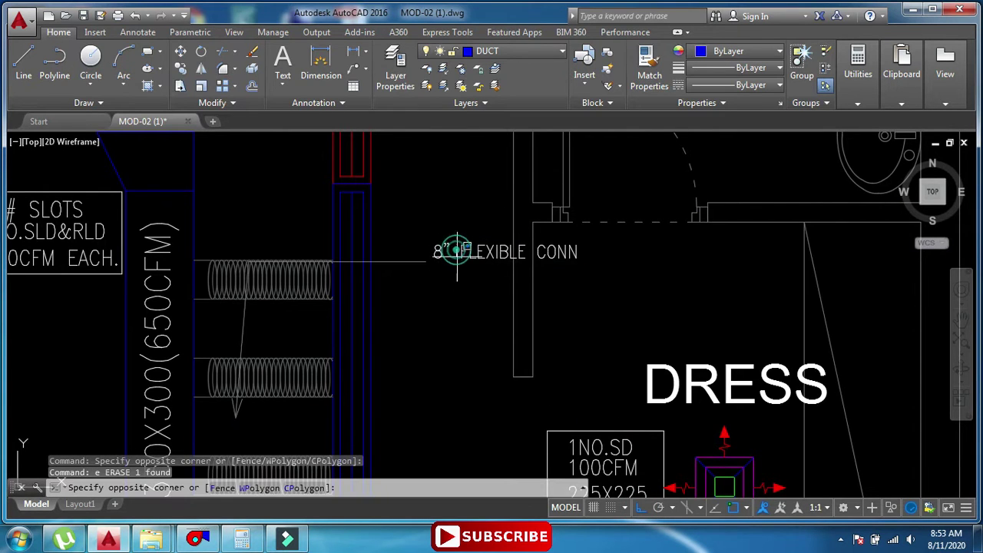
key(Escape)
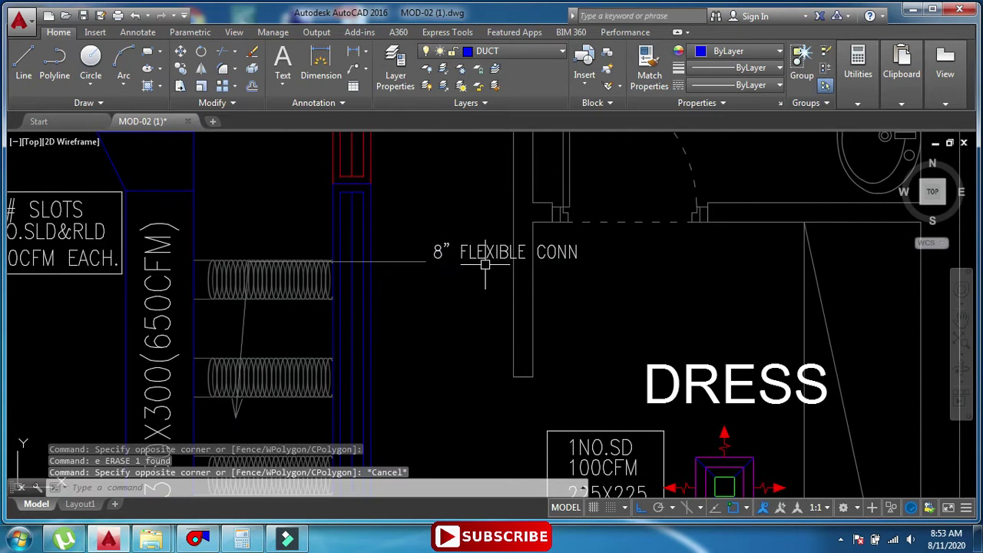
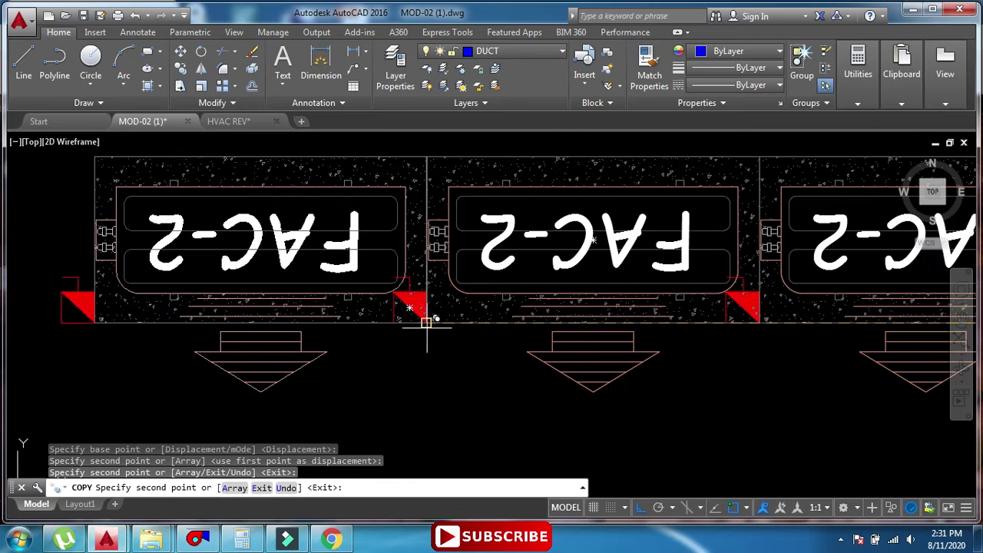
Finish copying the FAC-2 unit to form a row of four adjoining units.
scroll(428, 326, down, 5)
middle_drag(384, 340, 586, 325)
key(Escape)
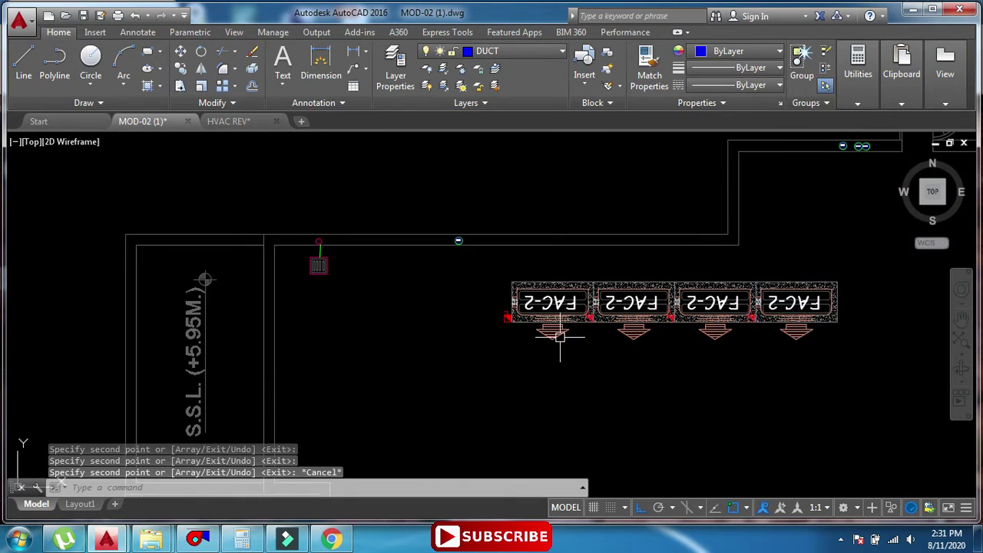
scroll(564, 329, down, 4)
scroll(531, 311, up, 2)
key(Escape)
key(Escape)
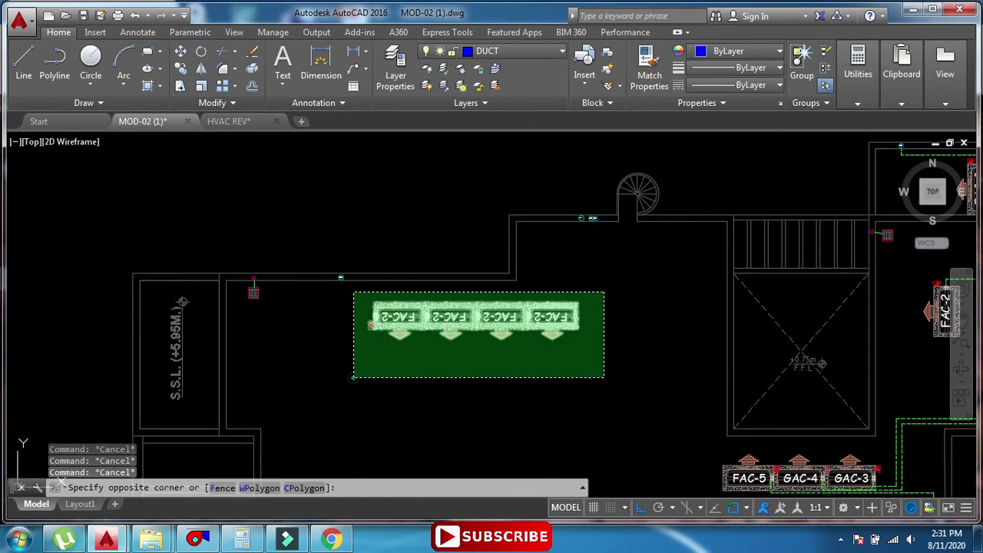
Draw a vertical guide line of length 1 from the wall's lower edge down toward the FAC-2 row.
click(354, 377)
key(Escape)
key(Escape)
scroll(503, 290, up, 6)
middle_drag(492, 288, 465, 298)
text(l)
click(494, 258)
text(1)
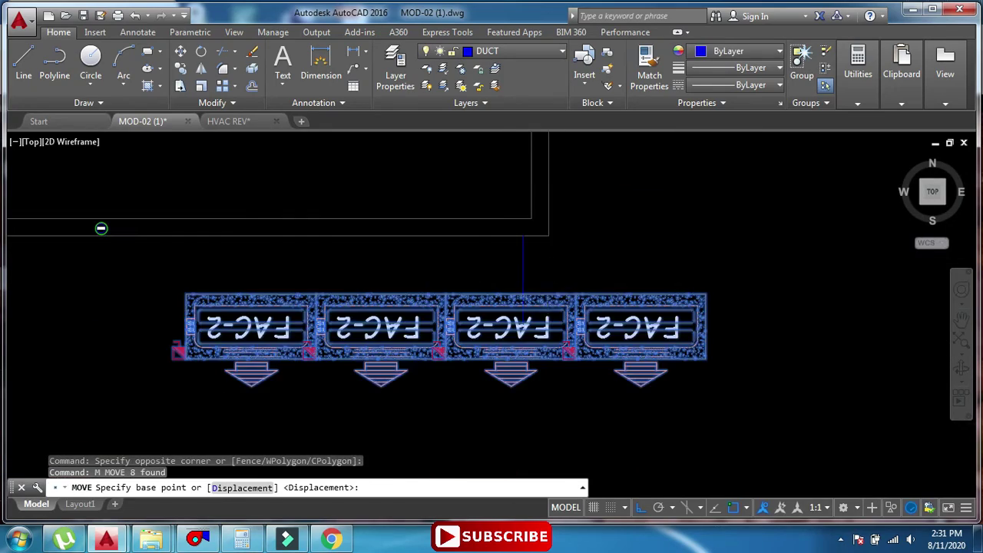
Move the row of four FAC-2 units so its top edge meets the lower end of the guide line.
scroll(461, 308, up, 7)
click(473, 309)
scroll(476, 287, down, 3)
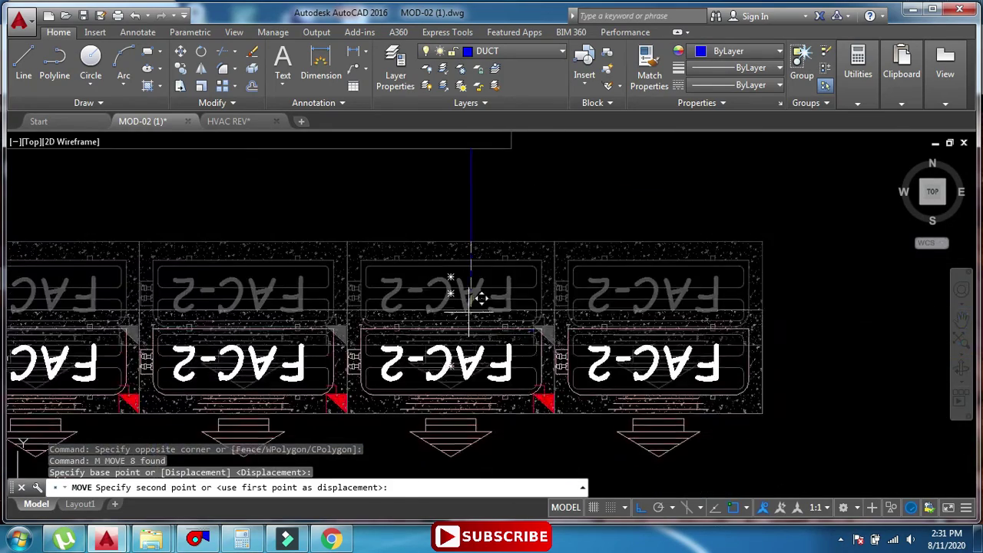
scroll(494, 277, up, 4)
scroll(477, 261, down, 6)
key(Escape)
key(Escape)
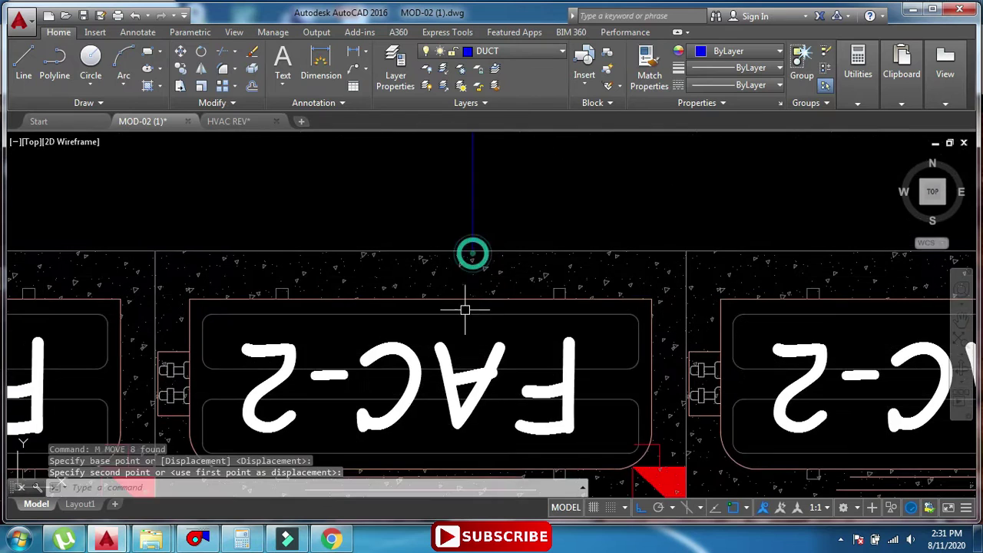
Start a polyline at the FAC-3 circle in the wall and bring it straight down beside the rightmost FAC-2 unit.
scroll(538, 163, down, 4)
text(pl)
key(Return)
scroll(612, 182, up, 5)
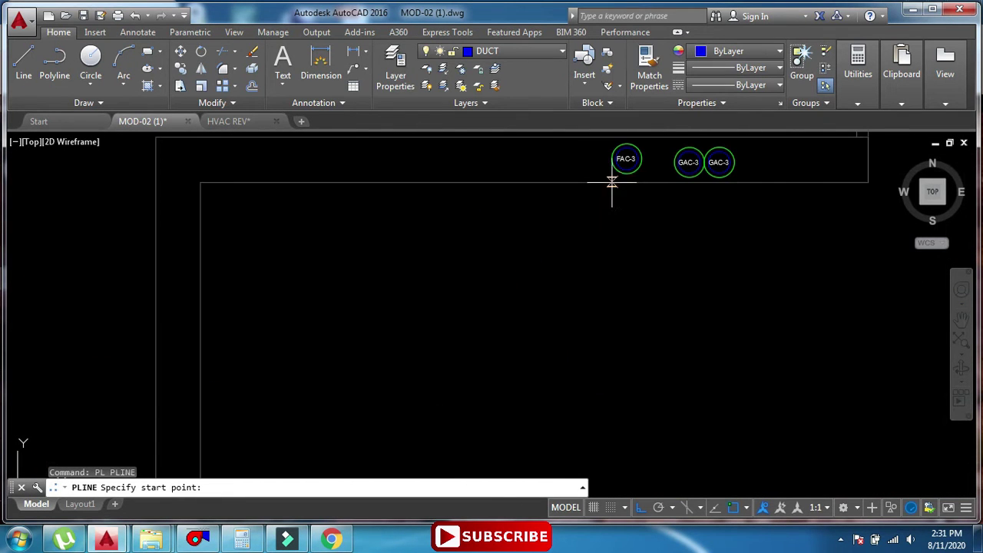
scroll(625, 160, down, 5)
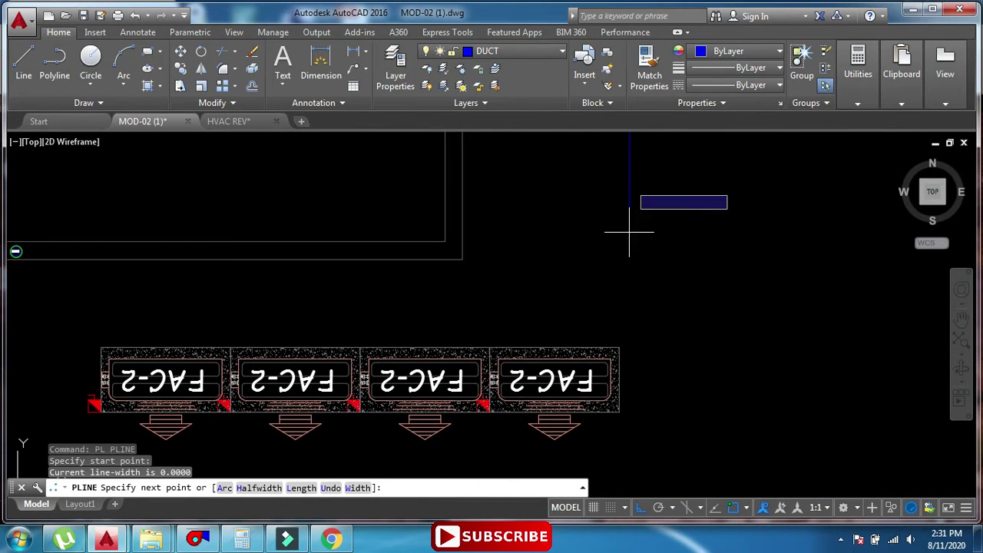
middle_drag(614, 318, 611, 263)
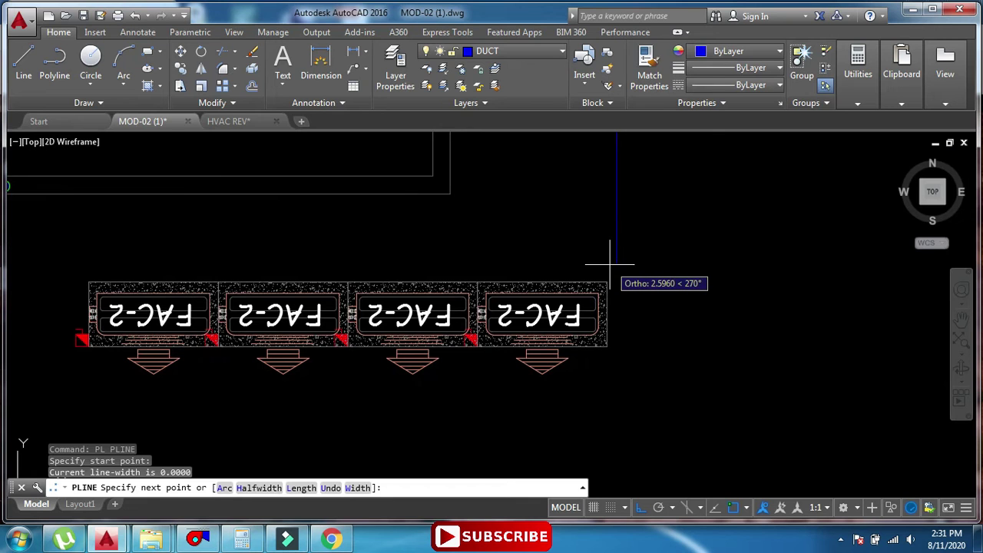
scroll(617, 292, up, 5)
click(603, 278)
Continue the polyline across the top of the rightmost FAC-2 unit and down to its pipe connection.
scroll(193, 278, down, 4)
middle_drag(231, 281, 721, 211)
middle_drag(285, 210, 349, 215)
scroll(350, 215, up, 4)
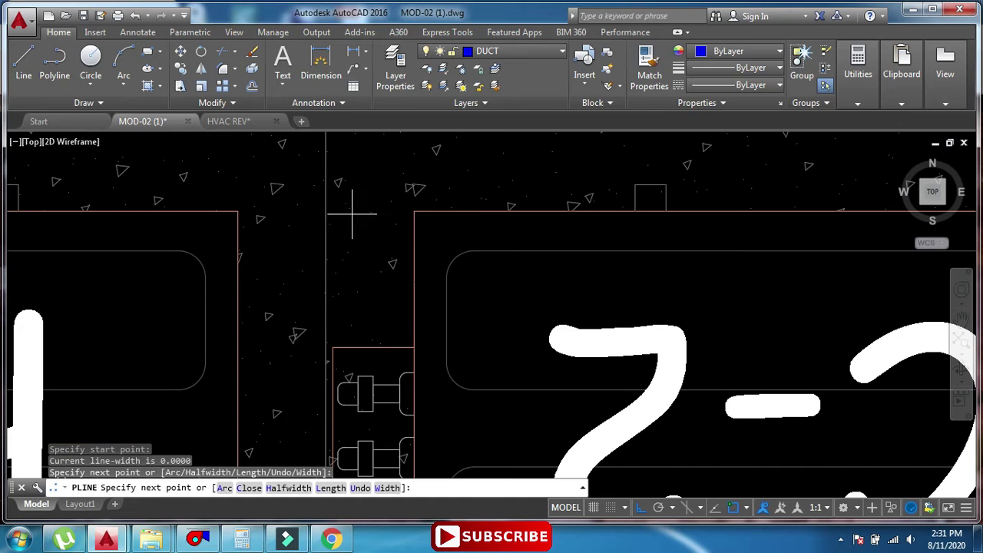
click(383, 205)
right_click(385, 228)
click(381, 304)
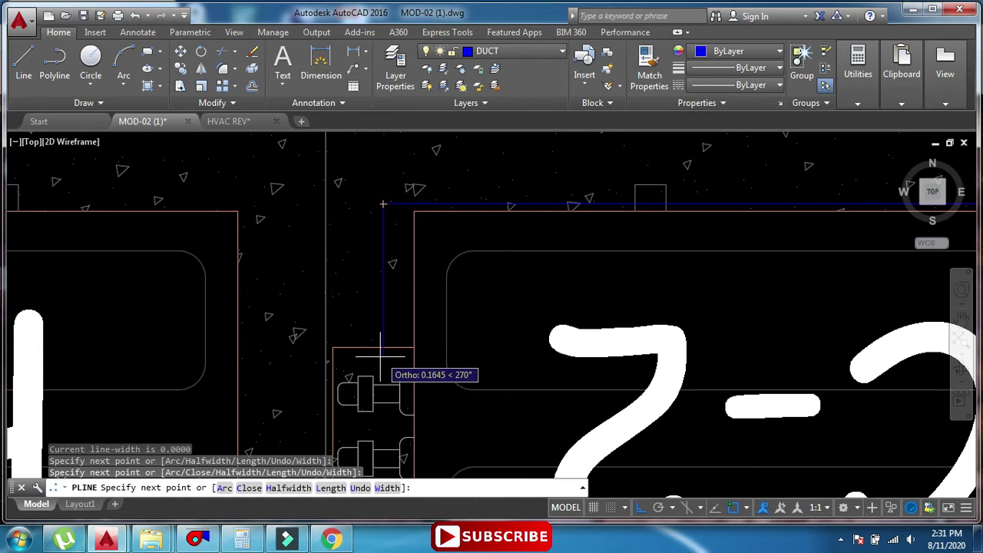
key(Escape)
Stretch the polyline's vertical segment across to the far GAC-3 circle in the wall.
scroll(446, 246, down, 10)
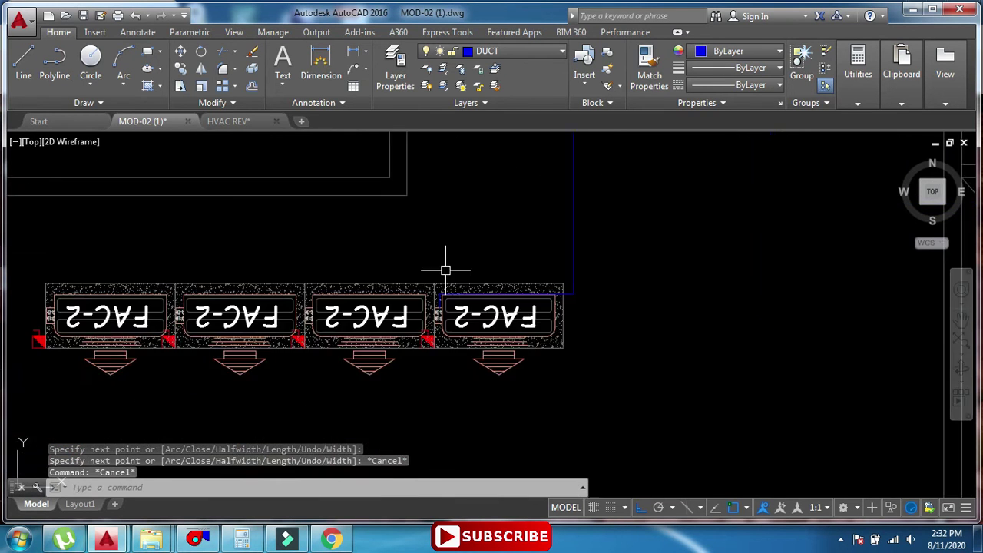
scroll(484, 192, up, 10)
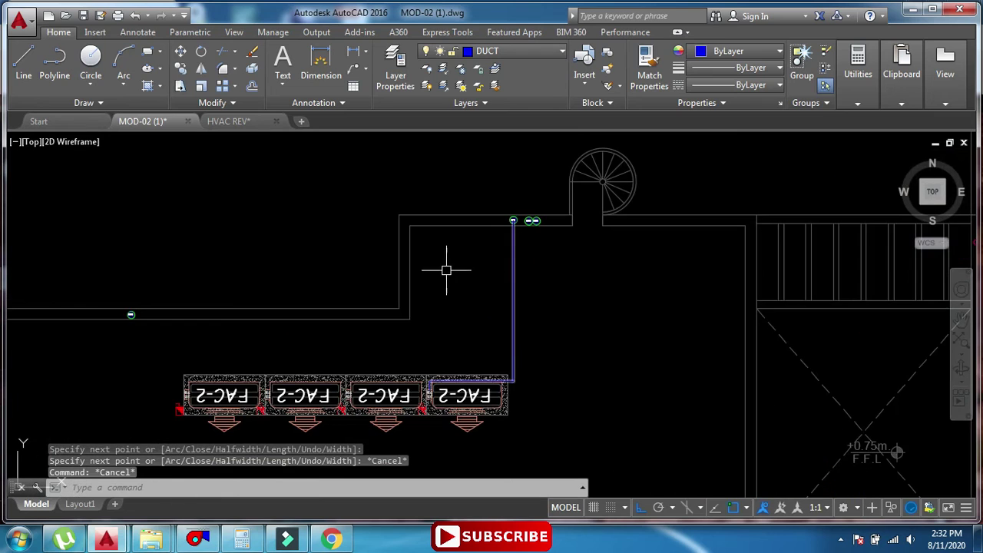
scroll(554, 200, down, 2)
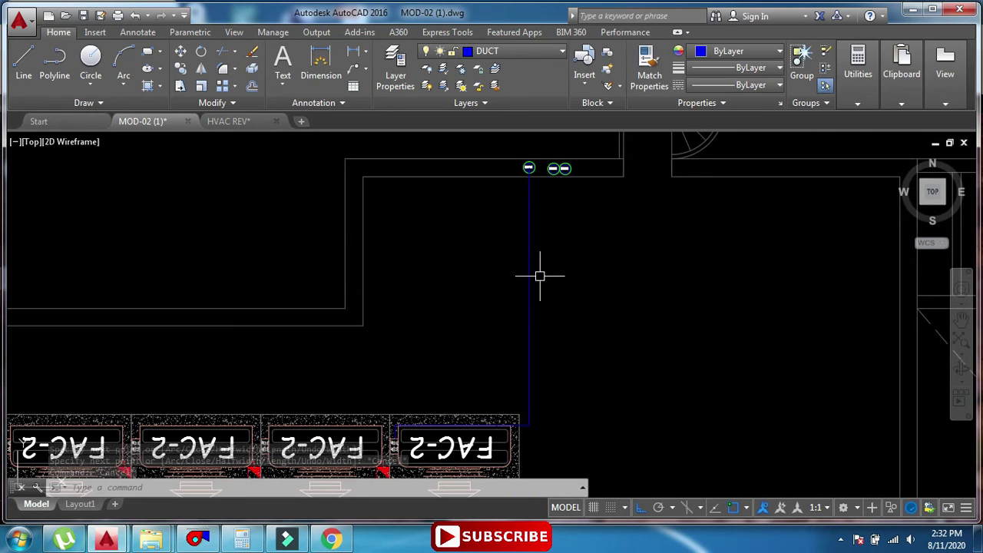
click(529, 269)
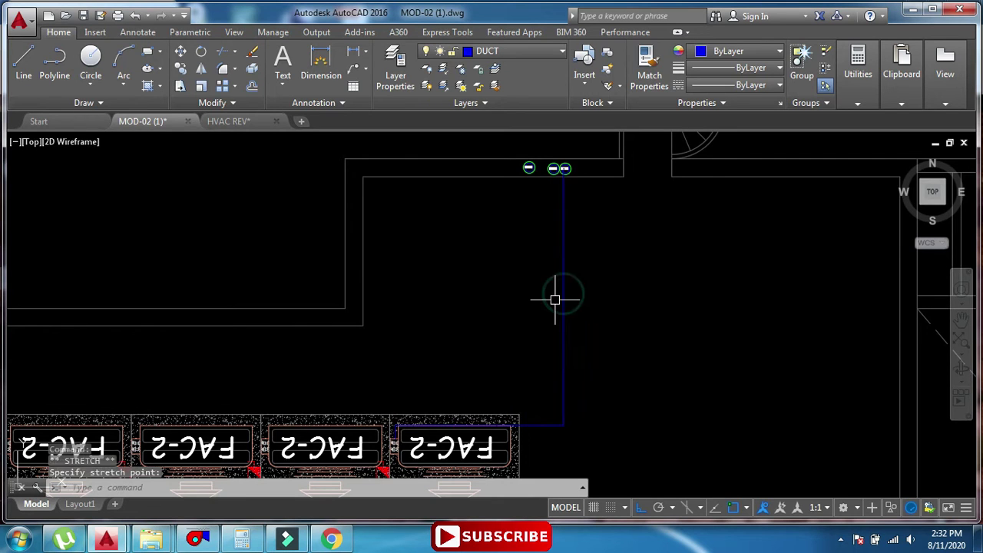
scroll(531, 243, up, 4)
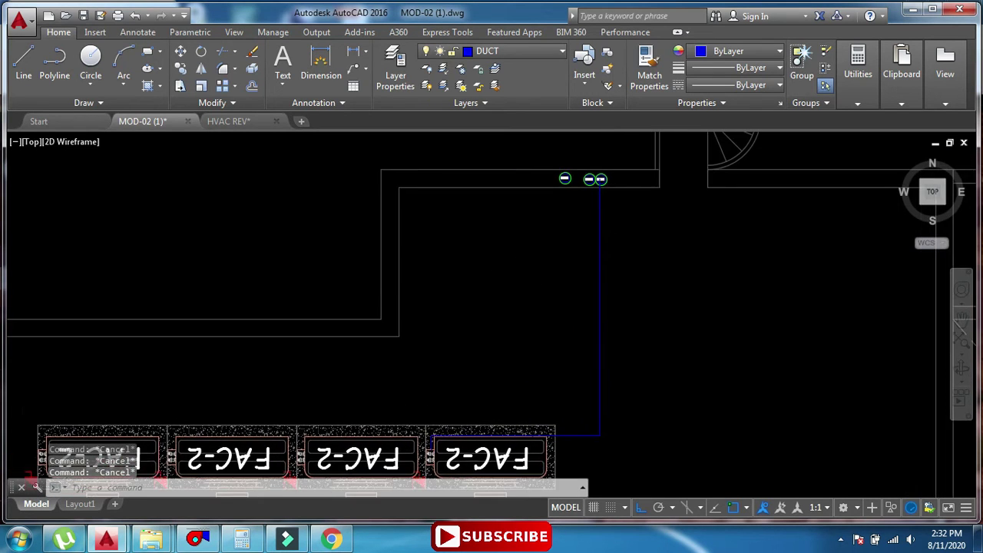
Start a second polyline at the other GAC-3 circle and bring it down just above the first polyline's horizontal run.
middle_drag(539, 246, 574, 228)
text(pl)
key(Return)
scroll(584, 194, up, 4)
click(588, 148)
scroll(539, 302, down, 4)
middle_drag(539, 302, 527, 134)
middle_drag(533, 383, 553, 222)
scroll(552, 314, up, 5)
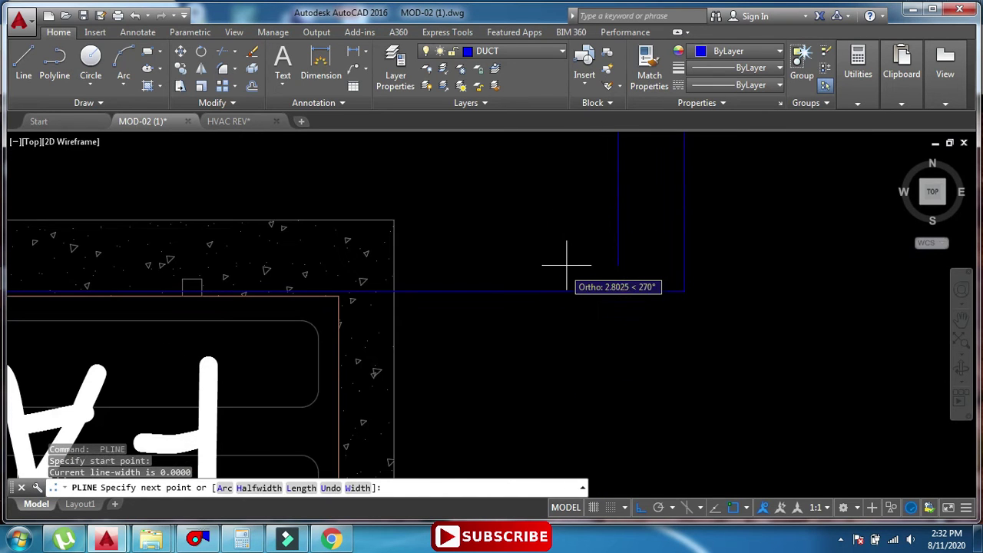
Continue the second polyline across to the second FAC-2 unit from the right and end it at that unit's pipe connection.
scroll(632, 263, down, 5)
middle_drag(632, 264, 809, 230)
scroll(612, 240, up, 5)
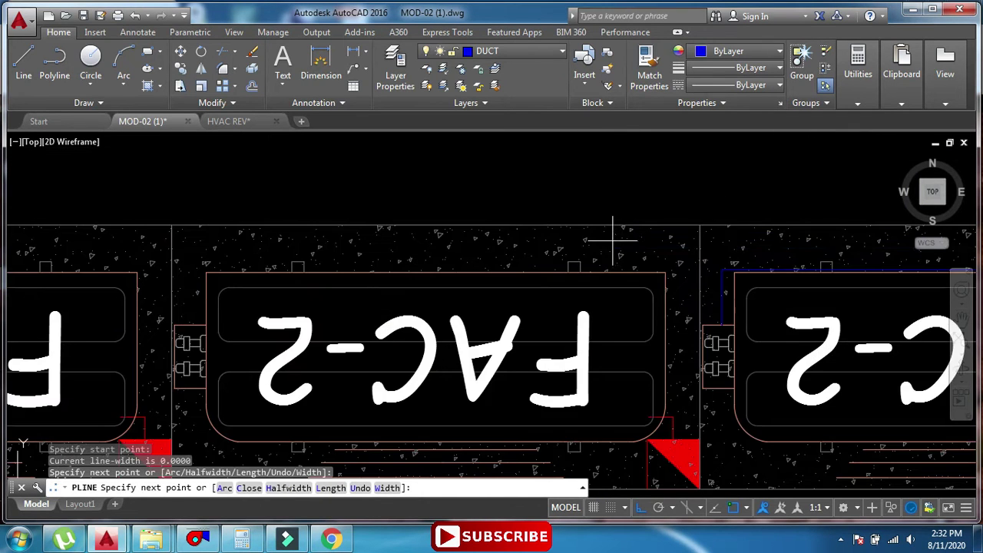
scroll(614, 242, down, 4)
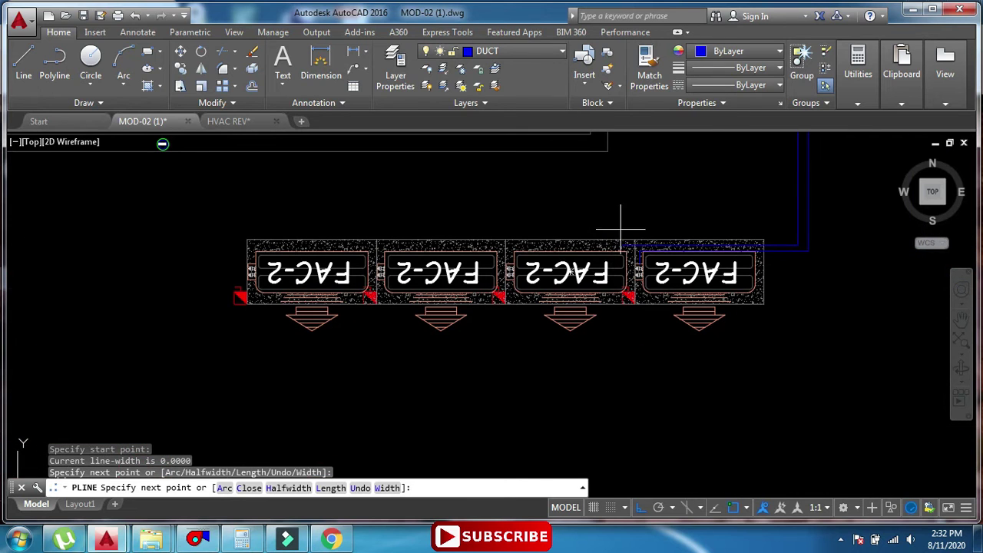
scroll(604, 228, up, 6)
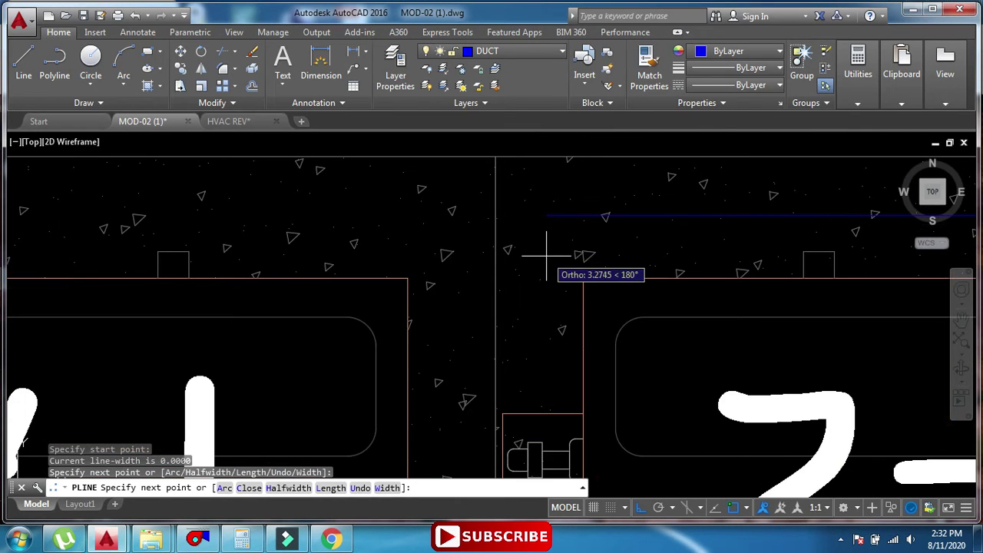
middle_drag(538, 336, 533, 197)
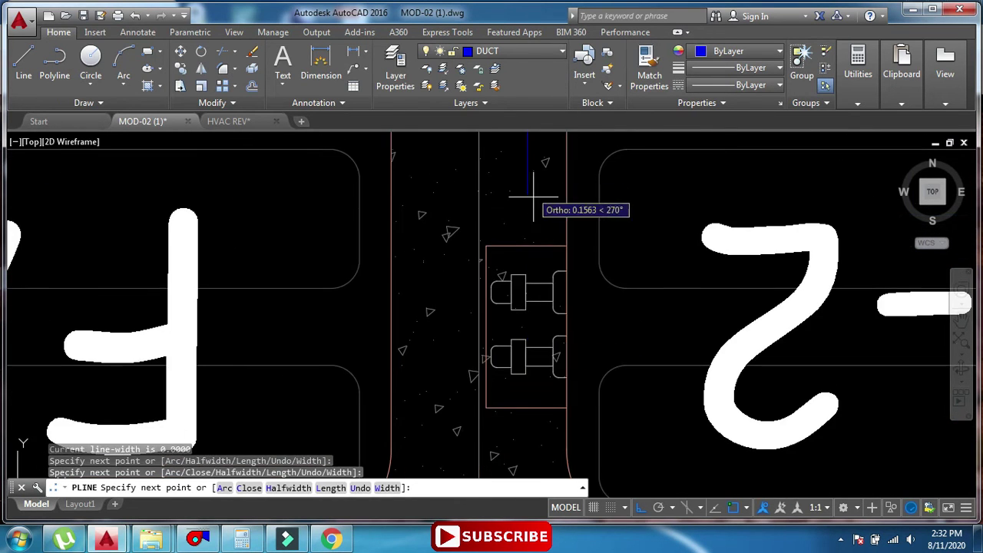
click(527, 246)
key(Escape)
key(Escape)
Erase the single leftover object near the wall circles.
scroll(527, 247, down, 6)
middle_drag(527, 247, 577, 449)
scroll(515, 345, down, 4)
middle_drag(730, 176, 710, 241)
scroll(709, 241, up, 4)
scroll(633, 201, down, 8)
key(Delete)
key(Escape)
key(Escape)
scroll(643, 223, up, 5)
middle_drag(643, 220, 650, 248)
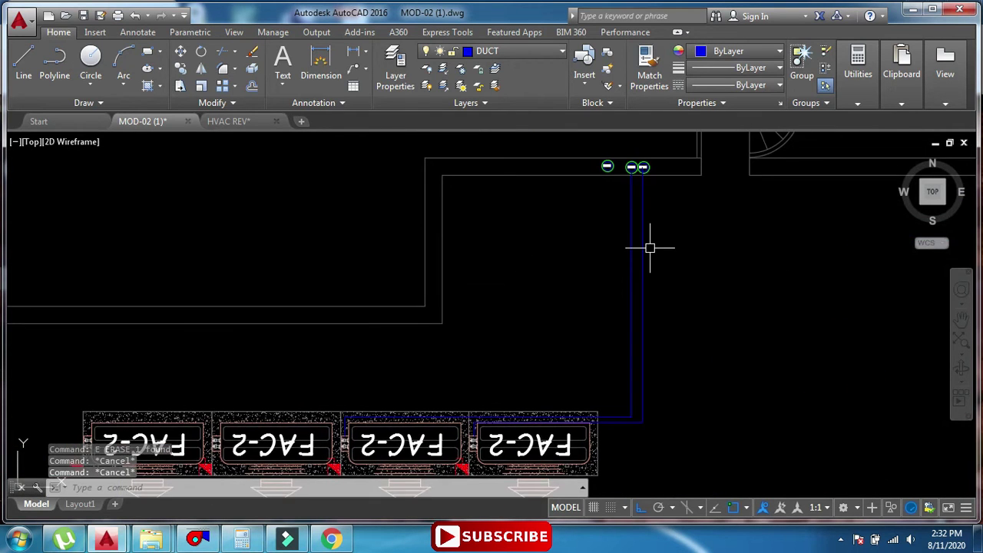
Draw a polyline from the GAC-2 circle in the wall straight down and across to the leftmost FAC-2 unit's pipe connection.
key(space)
scroll(607, 169, down, 4)
scroll(434, 205, up, 4)
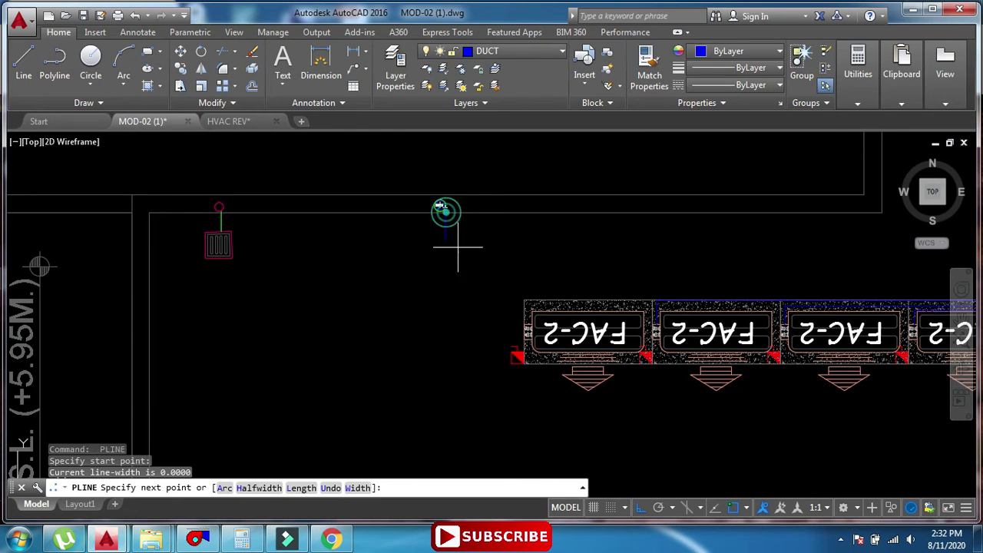
scroll(467, 332, up, 4)
scroll(467, 307, down, 2)
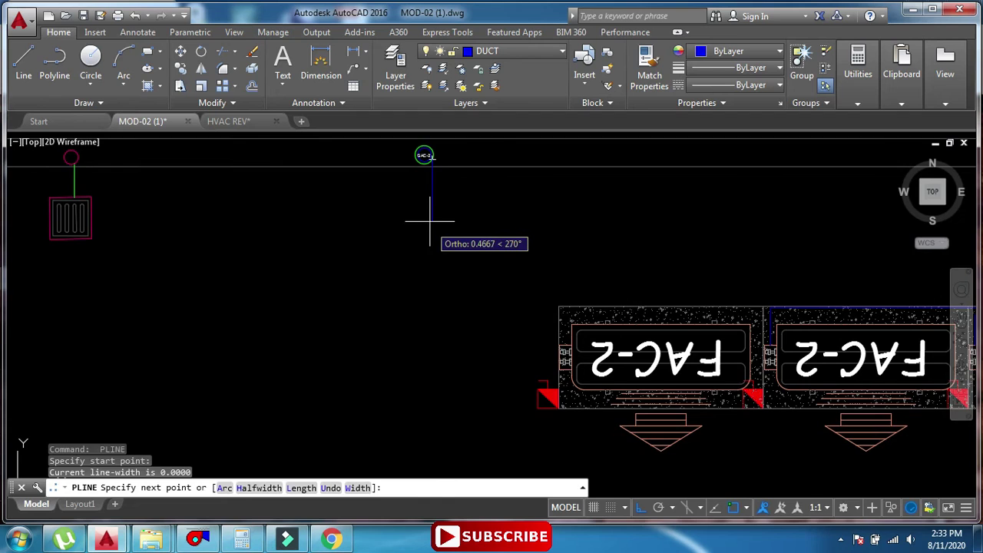
click(432, 353)
click(565, 352)
key(Escape)
key(Escape)
Match the properties of the green dashed pipe line onto the blue polylines routed to the outdoor units.
key(Escape)
scroll(399, 303, down, 6)
text(ma)
key(space)
scroll(567, 328, down, 4)
scroll(769, 403, up, 4)
click(644, 281)
middle_drag(302, 283, 556, 425)
scroll(573, 284, up, 4)
click(660, 263)
click(529, 286)
middle_drag(301, 353, 639, 356)
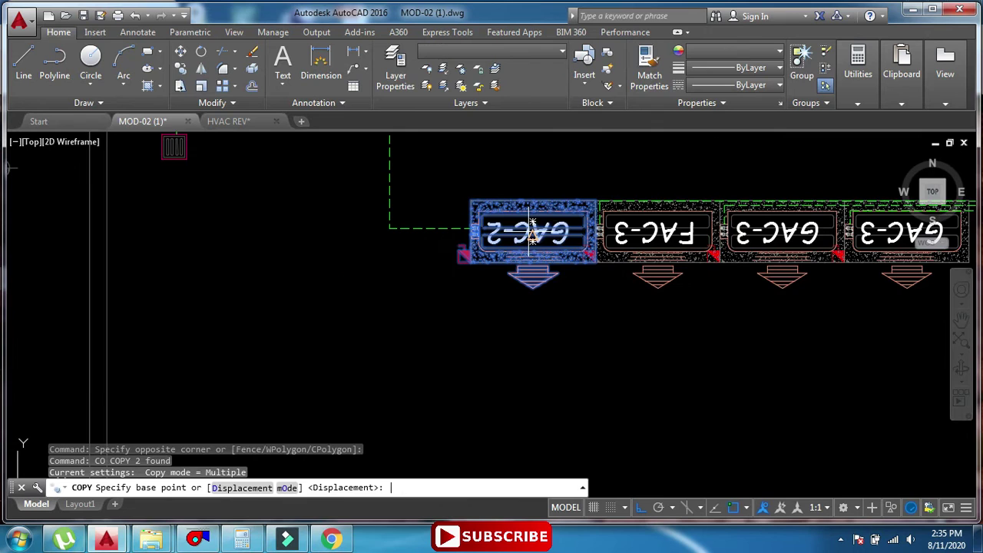
Copy the leftmost GAC-2 unit to the open area of the roof near the FAC-4 and GAC-5 circles.
click(527, 266)
scroll(506, 362, down, 4)
middle_drag(463, 364, 482, 244)
scroll(480, 243, up, 2)
click(492, 246)
key(Escape)
key(Escape)
Rotate the copied GAC-2 unit a quarter turn and move it about 2 units horizontally toward the wall.
click(644, 216)
click(519, 324)
middle_drag(523, 271, 500, 348)
text(ro)
key(space)
click(542, 368)
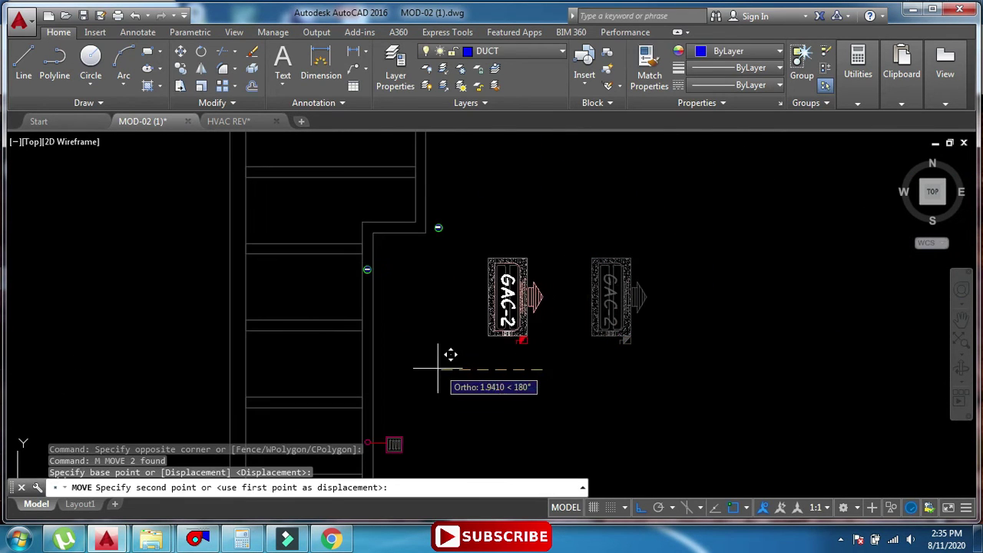
click(435, 368)
key(Escape)
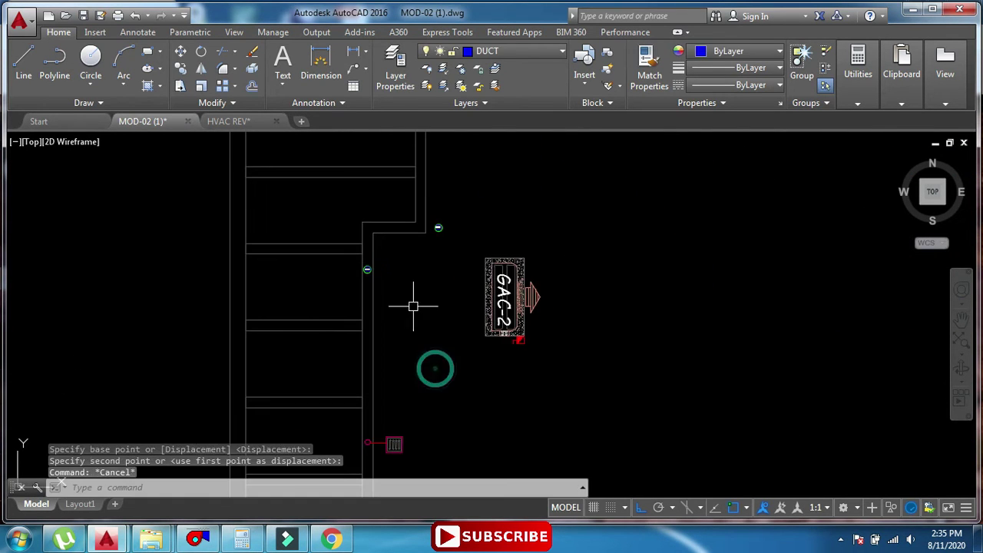
key(Escape)
Copy the rotated GAC-2 unit directly below the original so the two units stack vertically.
scroll(501, 189, down, 4)
scroll(480, 299, down, 2)
middle_drag(479, 302, 456, 330)
scroll(469, 296, up, 6)
middle_drag(491, 272, 504, 309)
click(535, 230)
click(446, 361)
middle_drag(450, 346, 467, 325)
text(c)
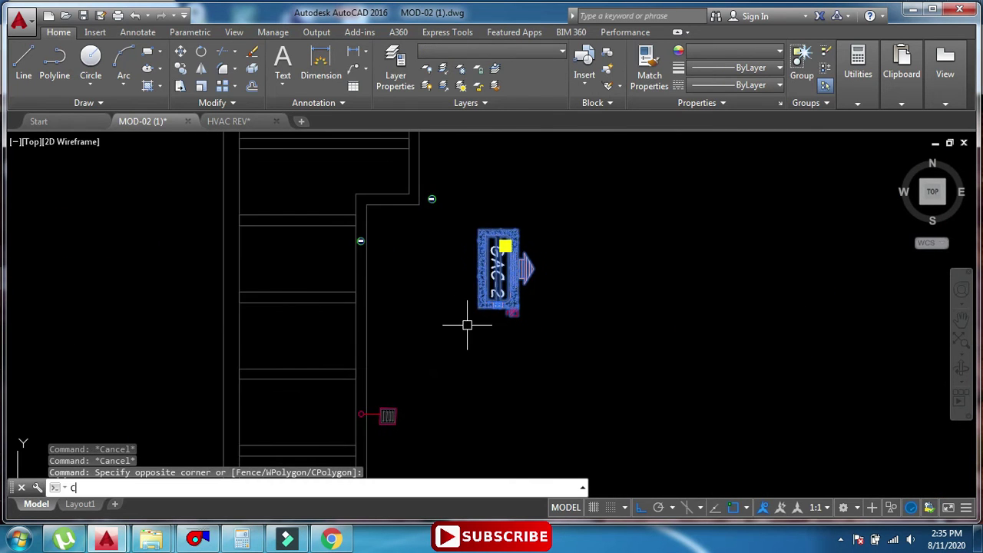
text(o)
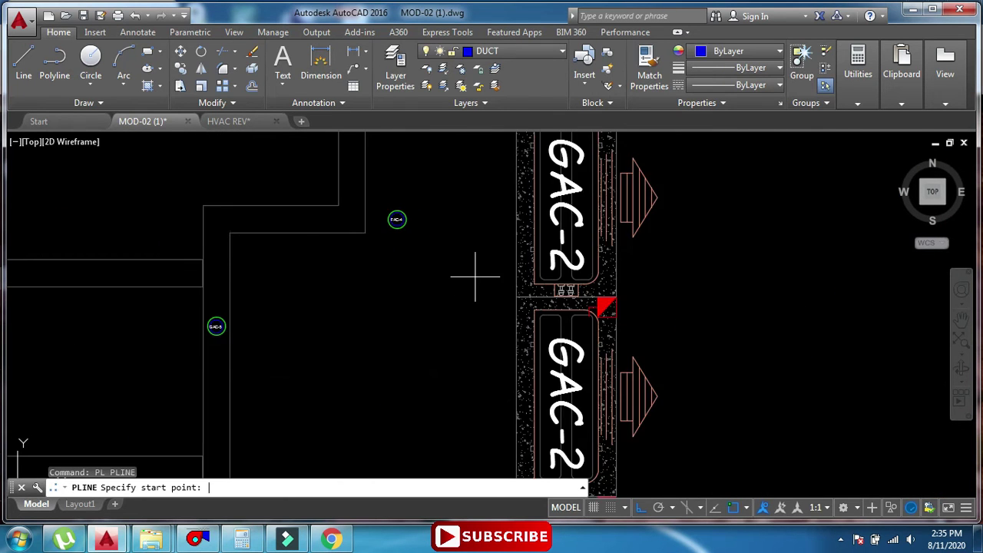
Draw a polyline from the FAC-4 circle across to the pipe connection of the upper GAC-2 unit.
scroll(440, 231, up, 6)
click(298, 180)
scroll(500, 200, down, 5)
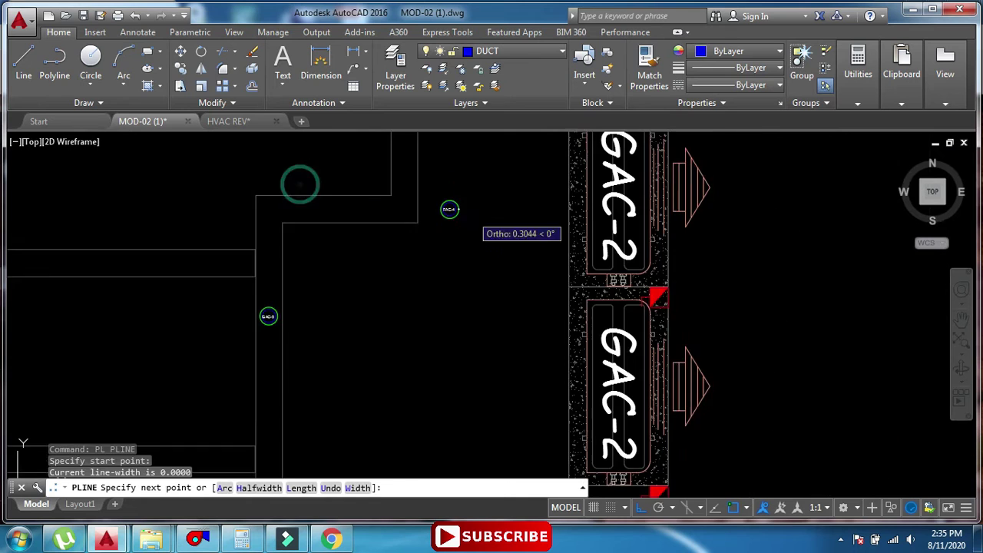
scroll(506, 256, up, 5)
middle_drag(813, 278, 749, 304)
scroll(787, 298, up, 3)
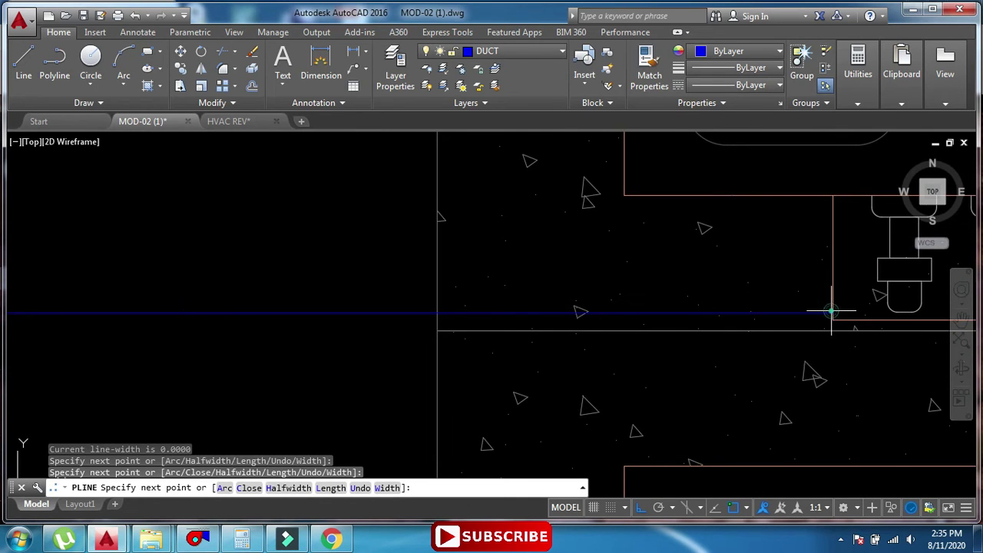
key(Escape)
key(Escape)
Erase leftover lines around the First Floor Plan.
scroll(507, 297, down, 12)
scroll(311, 290, up, 4)
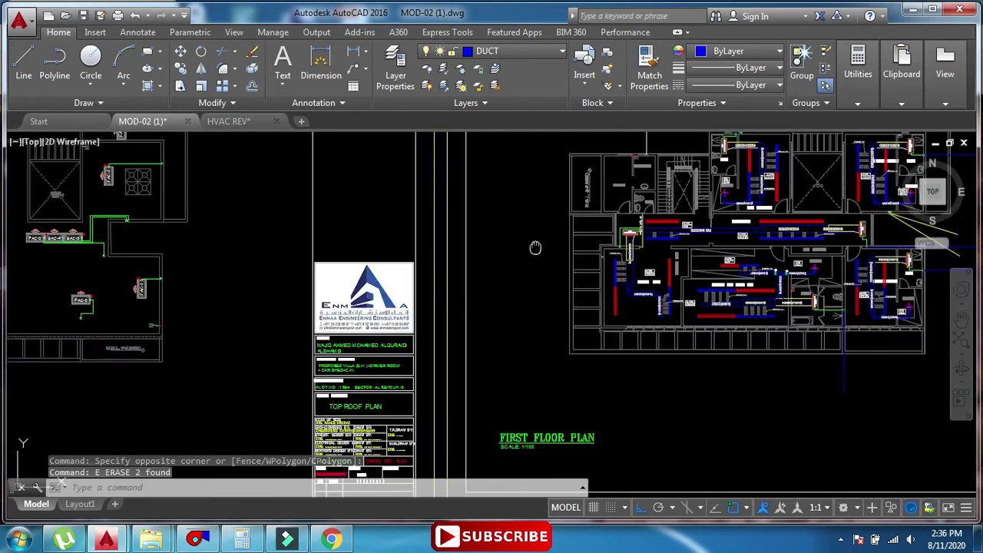
scroll(504, 253, up, 6)
click(365, 285)
scroll(566, 271, up, 6)
click(365, 312)
text(e)
middle_drag(461, 309, 267, 268)
click(615, 224)
text(e)
scroll(422, 299, down, 5)
scroll(421, 299, up, 7)
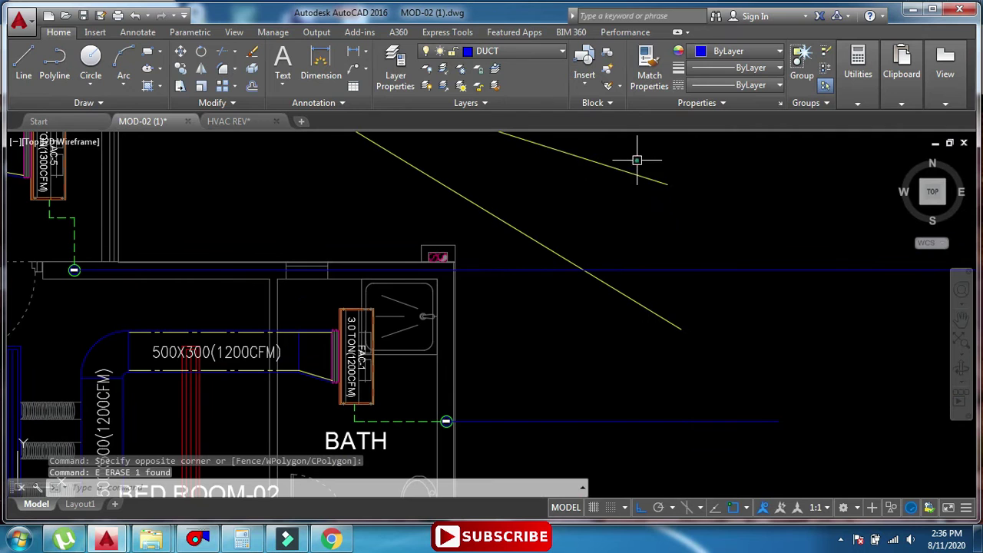
Erase the yellow diagonal line outside the bath beside BED ROOM-02.
click(514, 223)
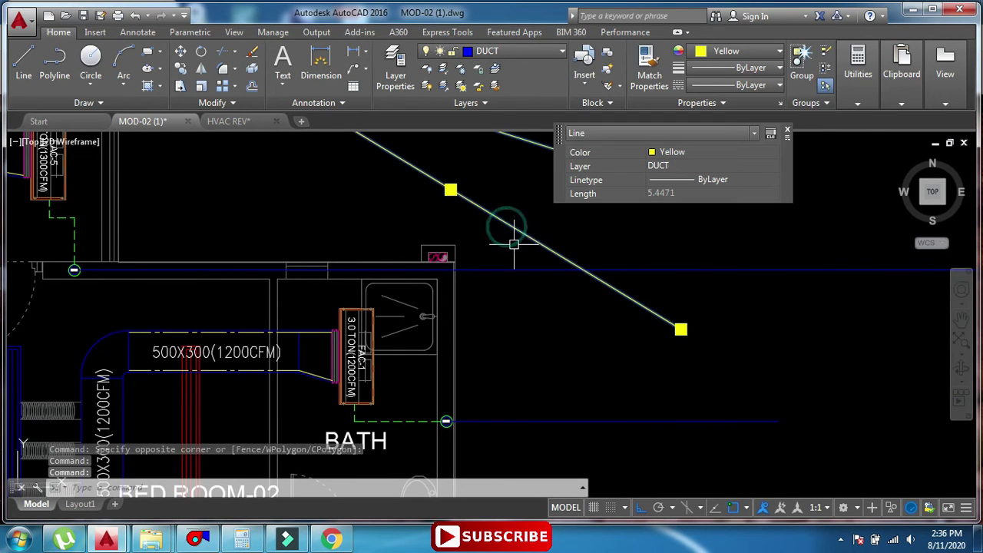
text(e)
key(Return)
Erase the blue vertical line that extends from the master bath below the First Floor Plan.
scroll(439, 298, down, 12)
scroll(497, 322, up, 6)
click(538, 345)
click(487, 350)
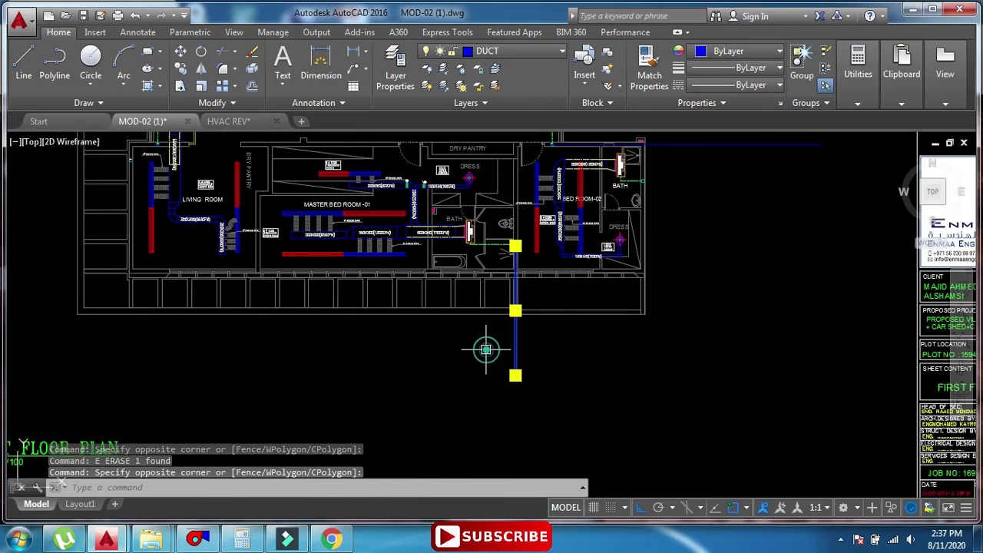
Erase the stray boxed label "PROPOSED VILLA (G+1) T.O.SLAB (+11.25m.)" outside the sheet frame.
scroll(589, 259, down, 10)
scroll(676, 250, up, 7)
scroll(589, 198, down, 3)
scroll(399, 245, down, 2)
middle_drag(400, 245, 645, 216)
middle_drag(379, 273, 594, 272)
scroll(400, 269, down, 4)
middle_drag(322, 267, 499, 263)
scroll(499, 263, up, 8)
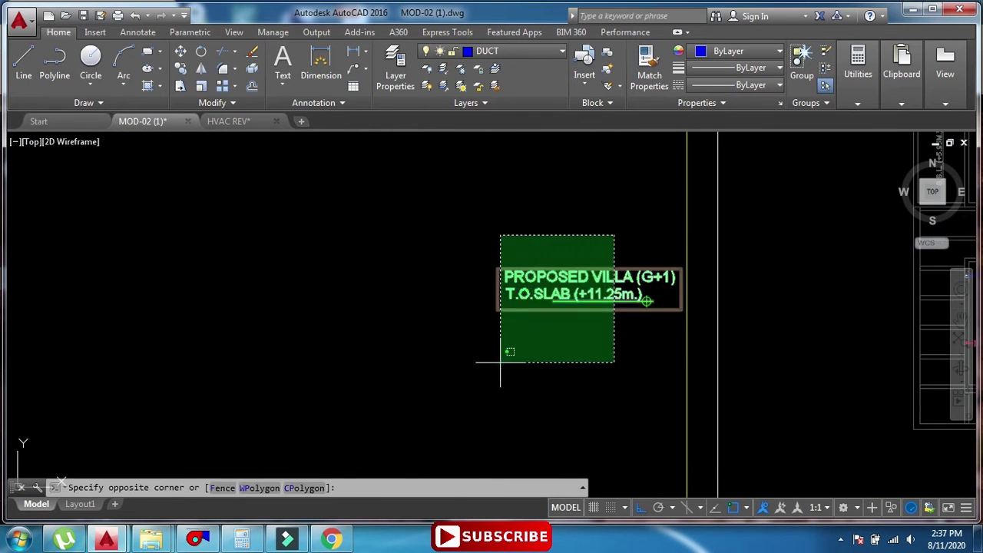
click(500, 363)
middle_drag(609, 309, 400, 336)
text(e)
key(Return)
Examine the Top Roof Plan sheet and read its title block, from the drawing number and scale to the client details.
scroll(551, 291, down, 3)
mouse_move(681, 379)
middle_down()
mouse_move(522, 323)
mouse_move(433, 377)
mouse_move(415, 373)
middle_up()
mouse_move(471, 333)
middle_down()
mouse_move(376, 344)
mouse_move(371, 379)
middle_up()
mouse_move(406, 272)
middle_down()
mouse_move(331, 301)
mouse_move(525, 263)
middle_up()
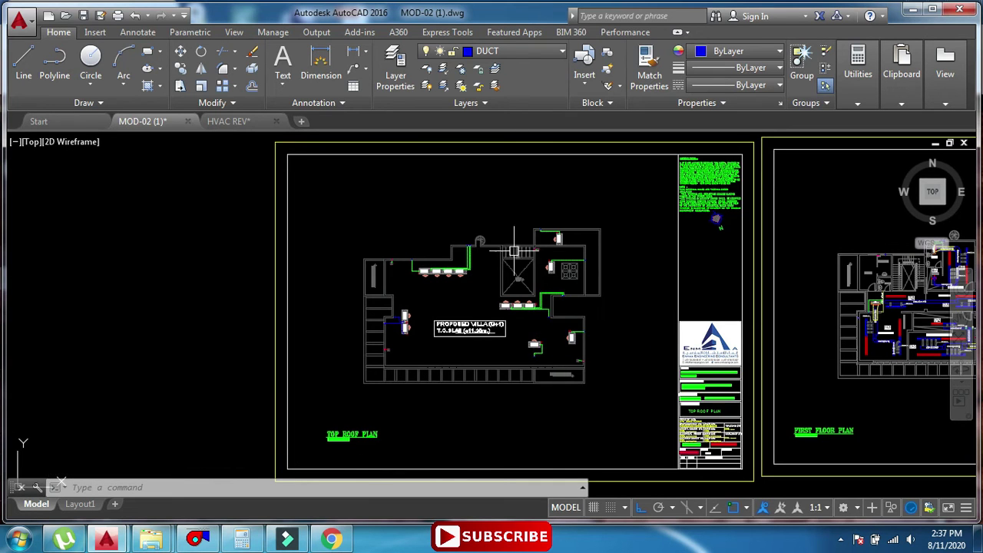
scroll(645, 432, up, 4)
middle_drag(588, 388, 326, 173)
scroll(342, 186, up, 2)
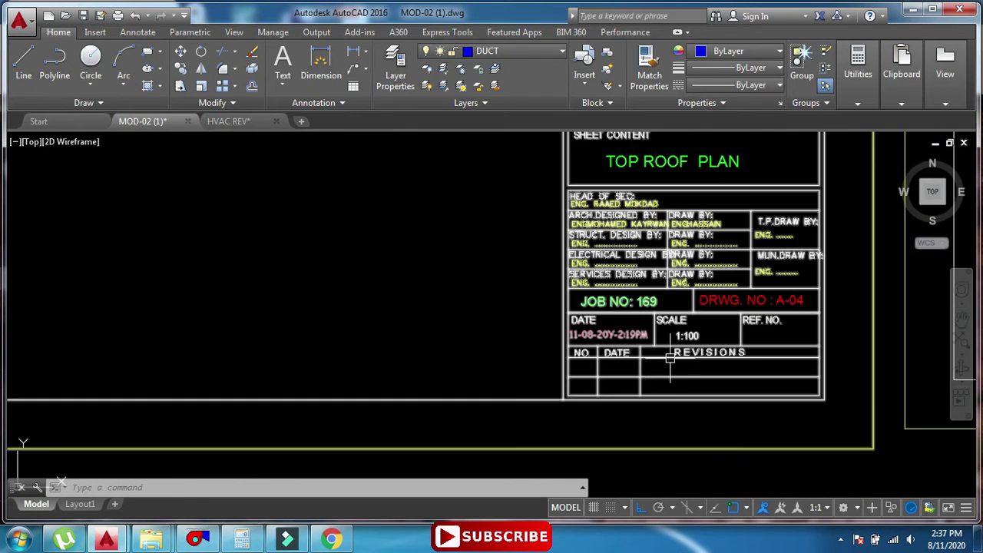
scroll(688, 351, up, 4)
middle_drag(711, 340, 572, 333)
scroll(576, 332, down, 2)
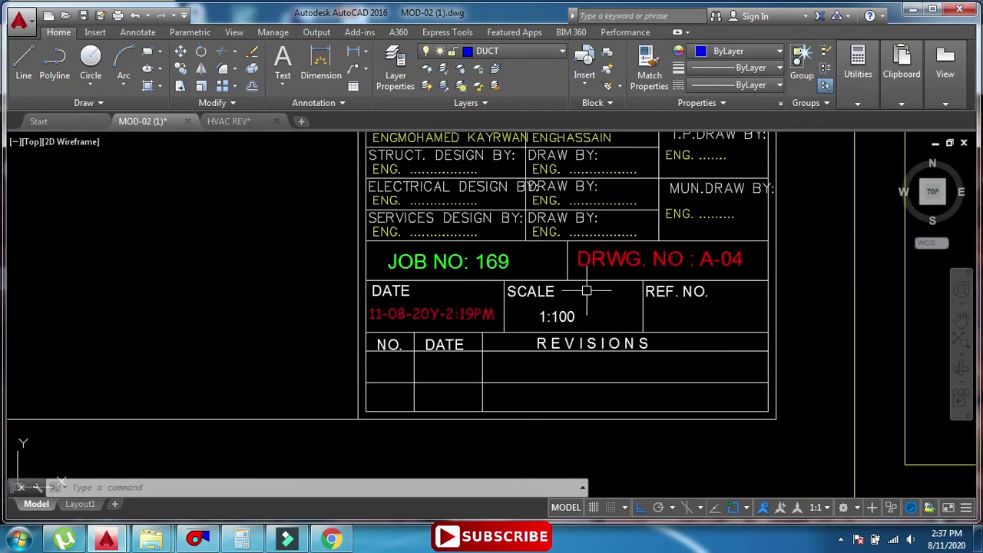
middle_drag(589, 289, 588, 351)
mouse_move(668, 306)
middle_down()
mouse_move(614, 331)
mouse_move(598, 355)
middle_up()
middle_drag(524, 223, 513, 400)
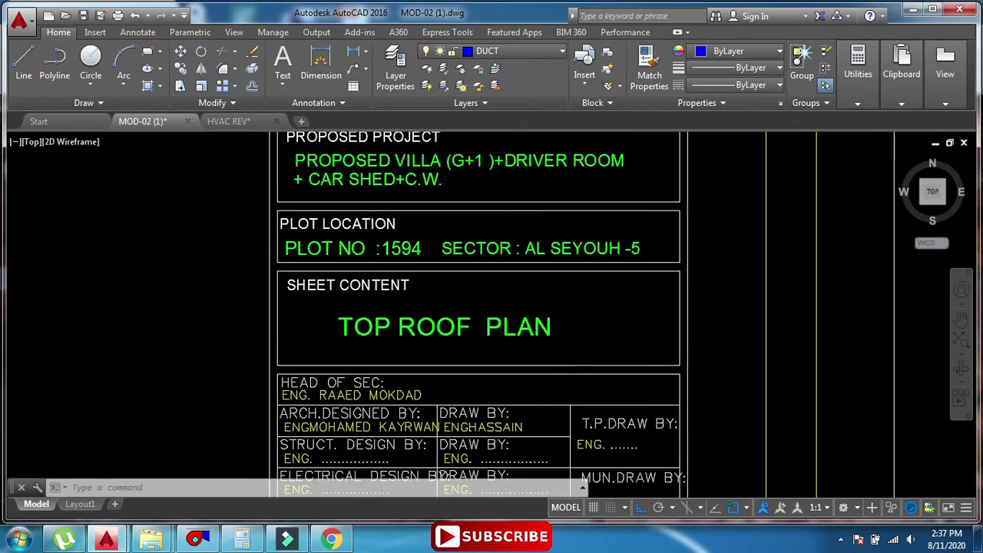
scroll(556, 285, down, 6)
scroll(541, 222, up, 6)
middle_drag(531, 285, 518, 307)
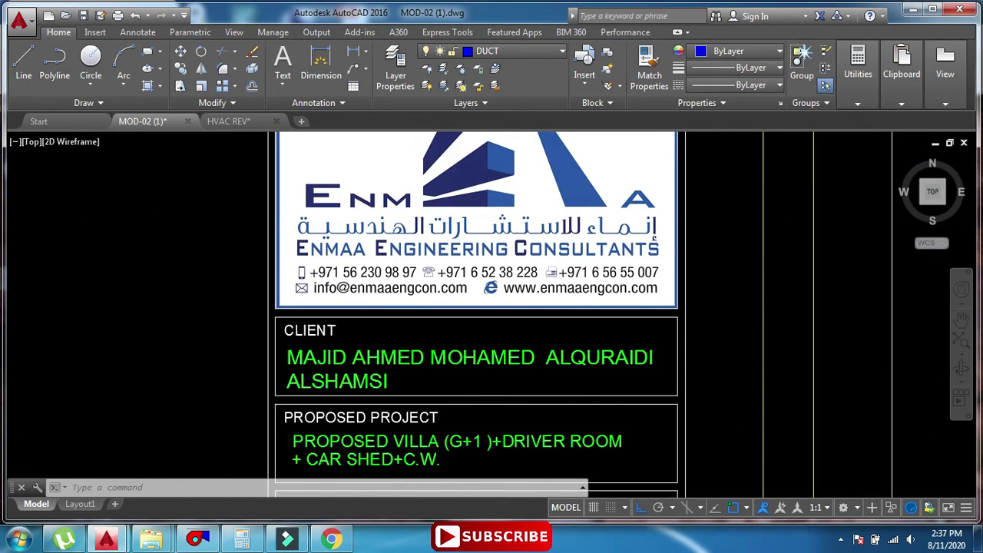
scroll(493, 290, up, 2)
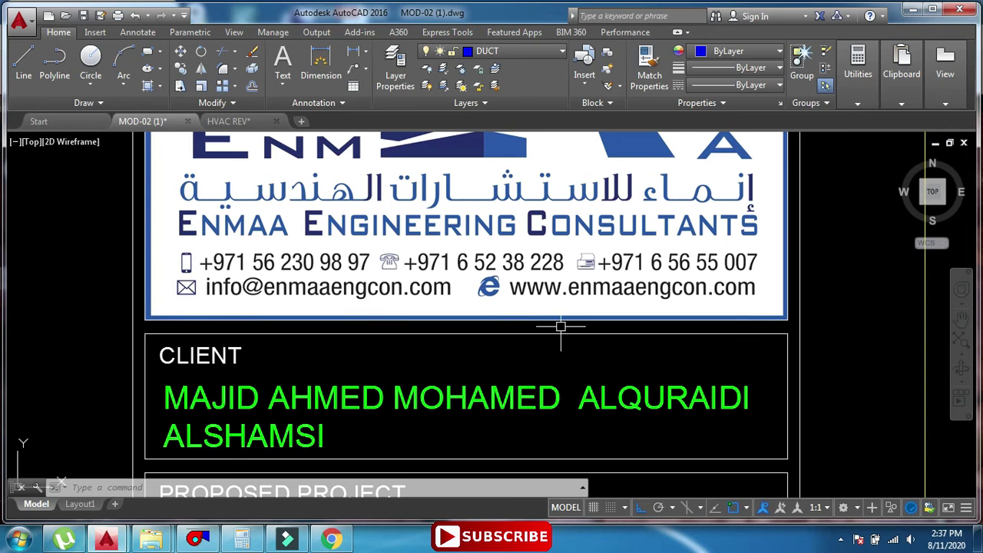
Erase the remaining stray objects outside the drawing sheets.
scroll(562, 327, down, 14)
middle_drag(619, 312, 542, 292)
scroll(634, 186, up, 4)
mouse_move(654, 165)
middle_down()
mouse_move(608, 255)
mouse_move(549, 268)
mouse_move(438, 347)
middle_up()
click(454, 307)
text(e)
key(Return)
Review the plan sheets and examine the duct layout around the family living room, terrace and entrance.
scroll(454, 306, down, 8)
scroll(420, 389, up, 6)
middle_drag(563, 312, 378, 370)
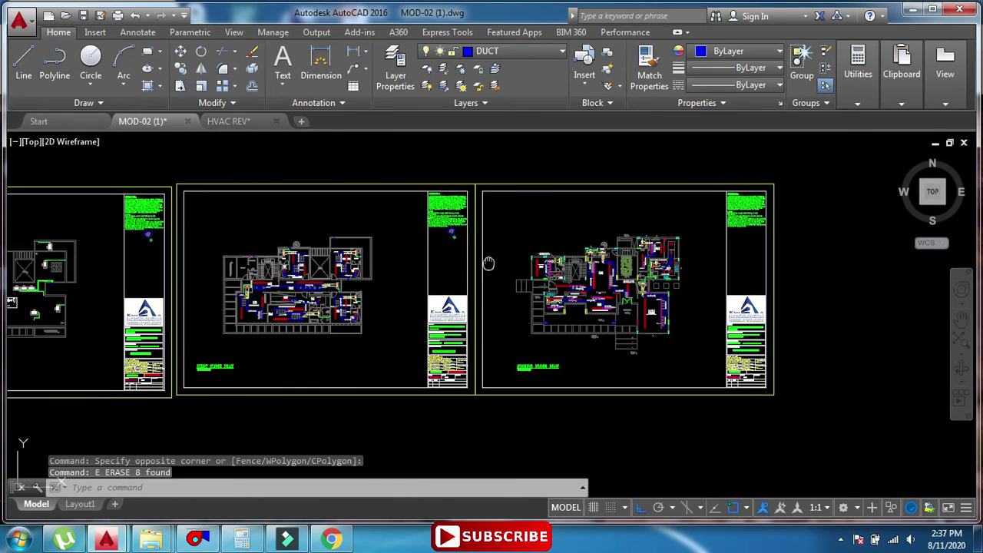
middle_drag(487, 257, 450, 279)
scroll(454, 279, down, 5)
scroll(505, 307, up, 6)
scroll(421, 415, up, 8)
scroll(513, 254, down, 4)
middle_drag(516, 254, 422, 388)
middle_drag(619, 271, 455, 390)
middle_drag(513, 300, 461, 396)
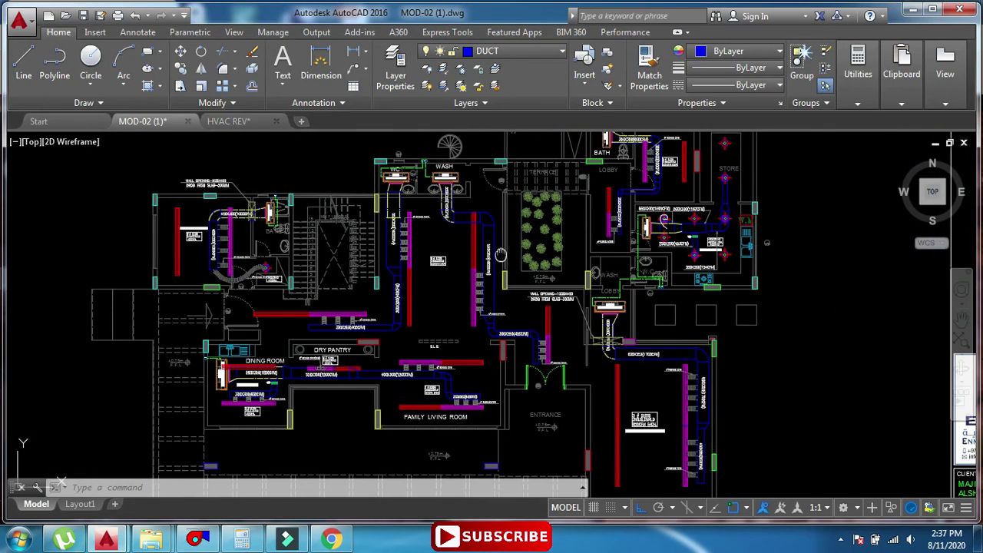
Move the dashed wall opening below GAC-4, with its WALL OPENING-1000X450 note, horizontally to the empty area outside the plan.
drag(501, 255, 349, 306)
scroll(597, 288, up, 10)
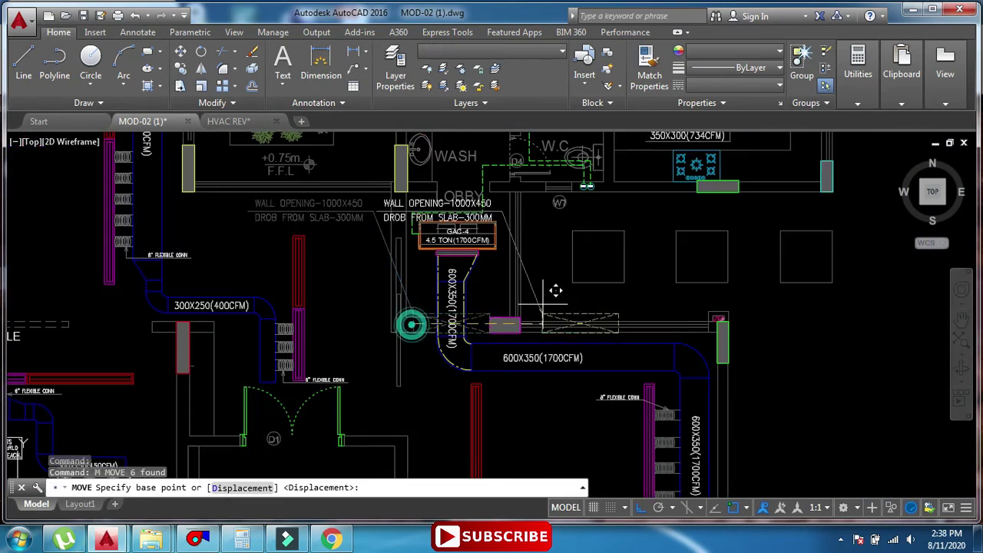
click(410, 325)
scroll(410, 325, up, 3)
key(Escape)
key(Escape)
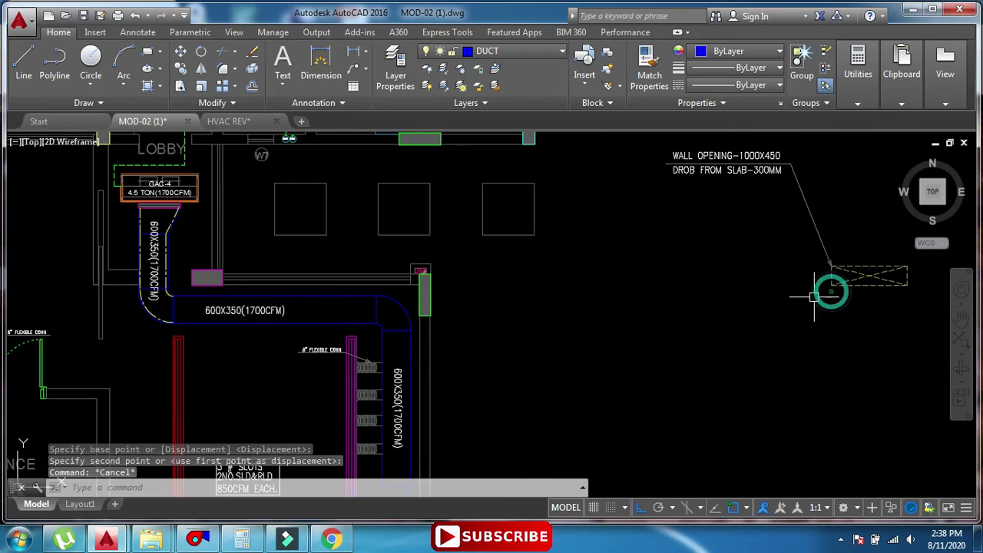
Erase the two leftover objects picked with a selection window on the plan.
scroll(569, 278, down, 5)
scroll(668, 254, up, 3)
click(681, 235)
click(579, 324)
mouse_move(570, 338)
middle_down()
mouse_move(485, 330)
mouse_move(548, 233)
middle_up()
text(e)
key(Return)
Erase the W7 window tag outside the wall above the WC.
middle_drag(219, 367, 484, 362)
middle_drag(417, 315, 453, 447)
middle_drag(469, 289, 445, 346)
scroll(464, 206, up, 6)
middle_drag(399, 184, 524, 261)
click(516, 228)
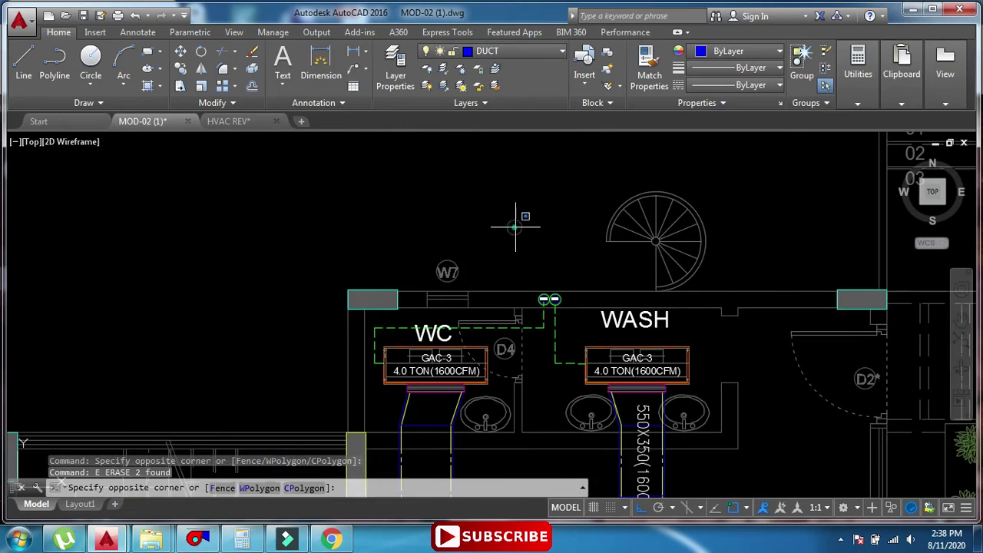
click(447, 271)
text(e)
key(Return)
Review the duct layout across the ground floor, including the dining room, family living room, entrance and formal living room.
middle_drag(953, 245, 46, 377)
scroll(538, 261, down, 4)
middle_drag(684, 302, 601, 252)
mouse_move(577, 348)
middle_down()
mouse_move(556, 237)
mouse_move(610, 218)
middle_up()
scroll(556, 237, down, 2)
middle_drag(556, 279, 568, 169)
middle_drag(476, 272, 527, 244)
scroll(638, 324, up, 2)
scroll(560, 322, up, 2)
scroll(435, 238, down, 2)
middle_drag(436, 238, 665, 239)
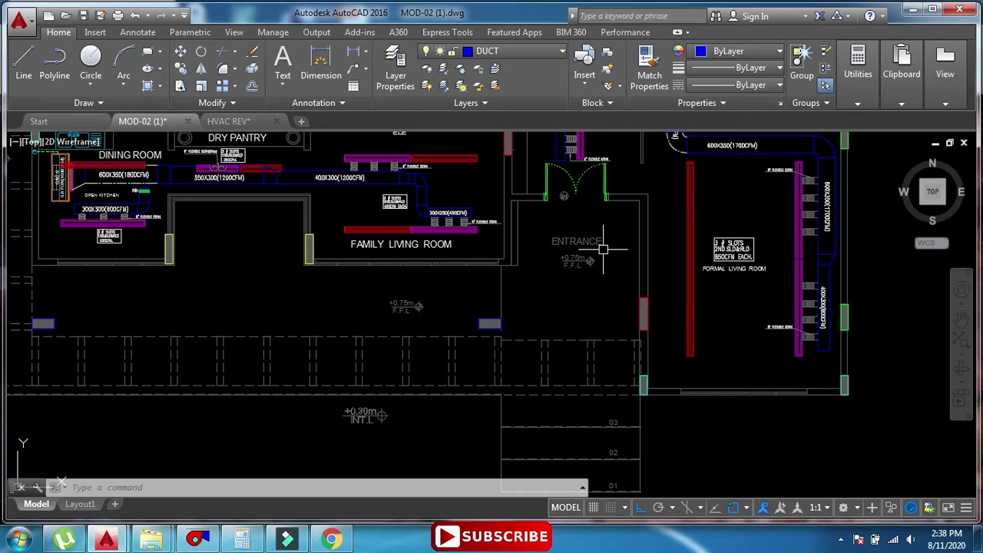
Start plotting a single sheet and apply the page setup of the previous plot.
scroll(527, 234, down, 10)
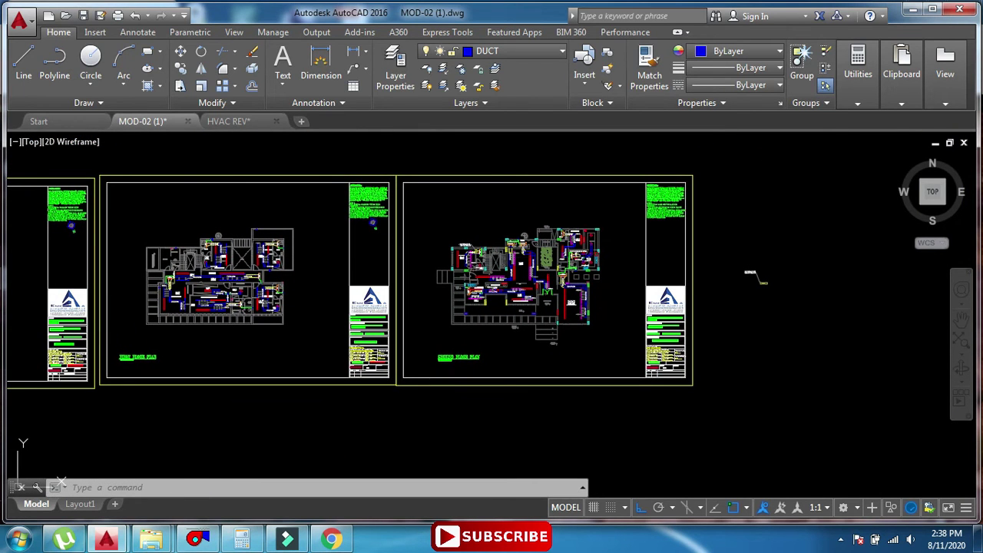
key(ctrl+p)
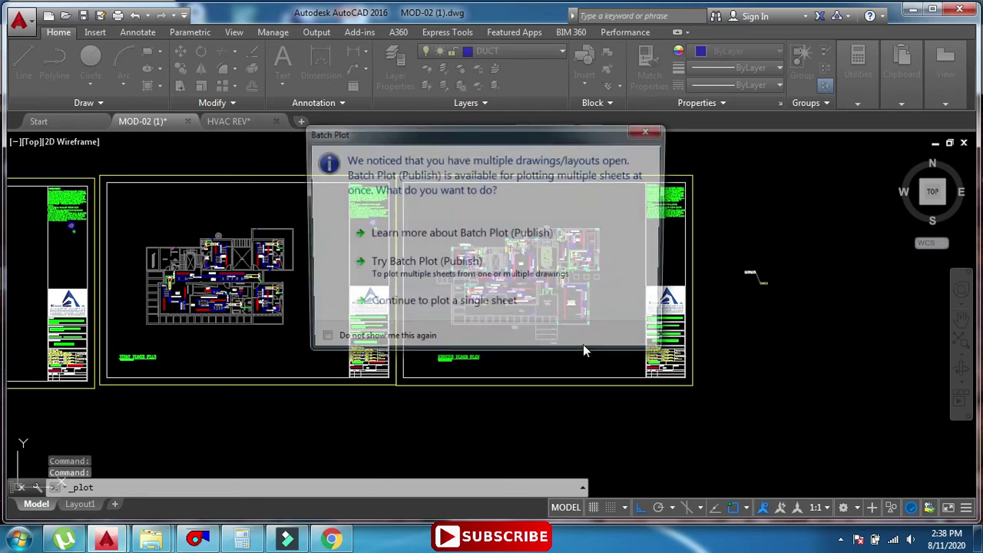
click(478, 306)
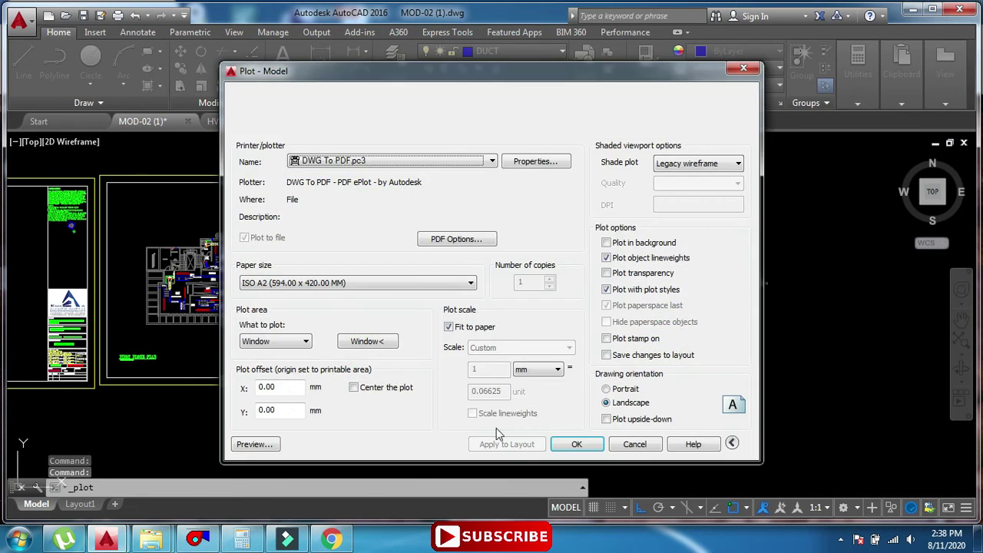
click(407, 120)
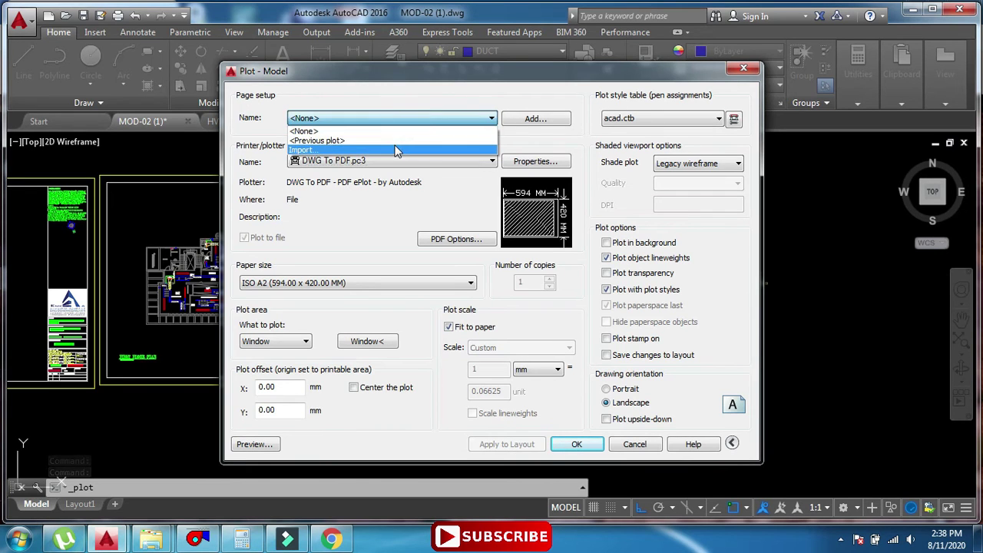
click(395, 142)
Set the plot window to the outer yellow frame of the Ground Floor Plan sheet and preview the plot.
click(367, 343)
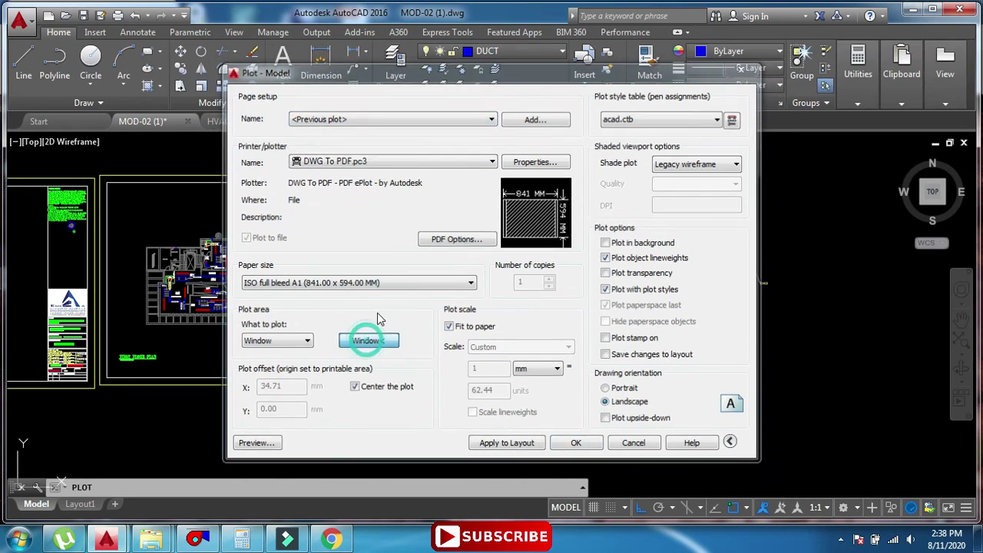
scroll(393, 171, up, 5)
scroll(377, 209, up, 4)
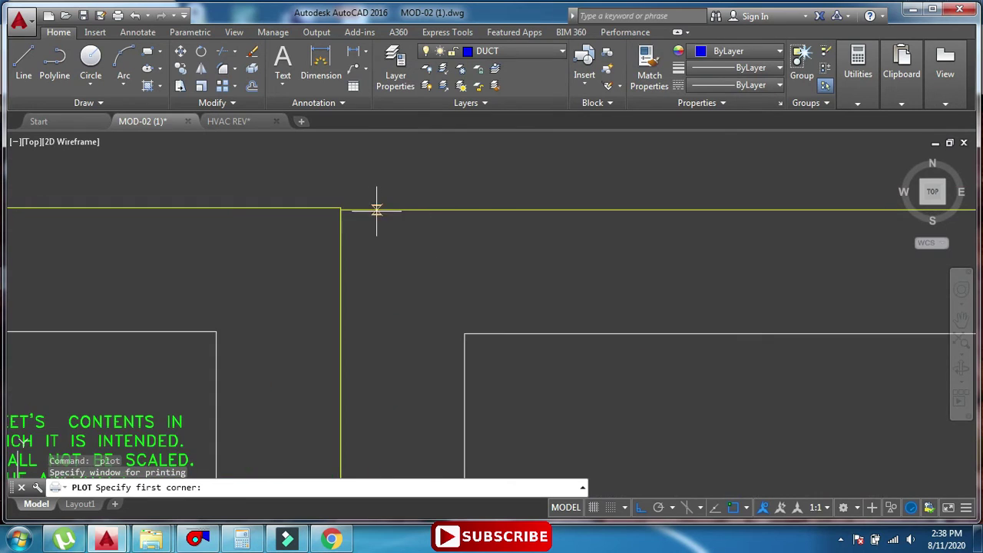
scroll(498, 259, down, 10)
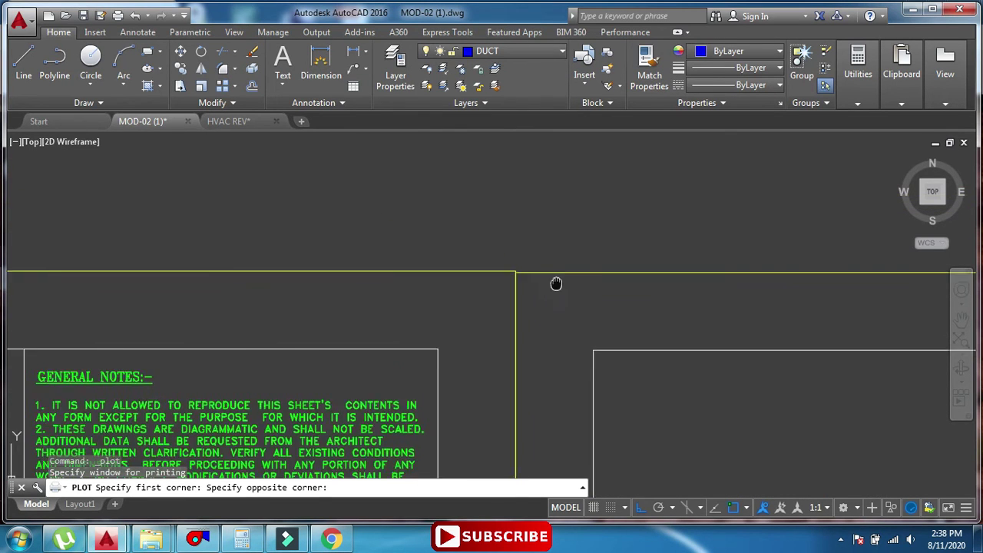
scroll(657, 342, up, 10)
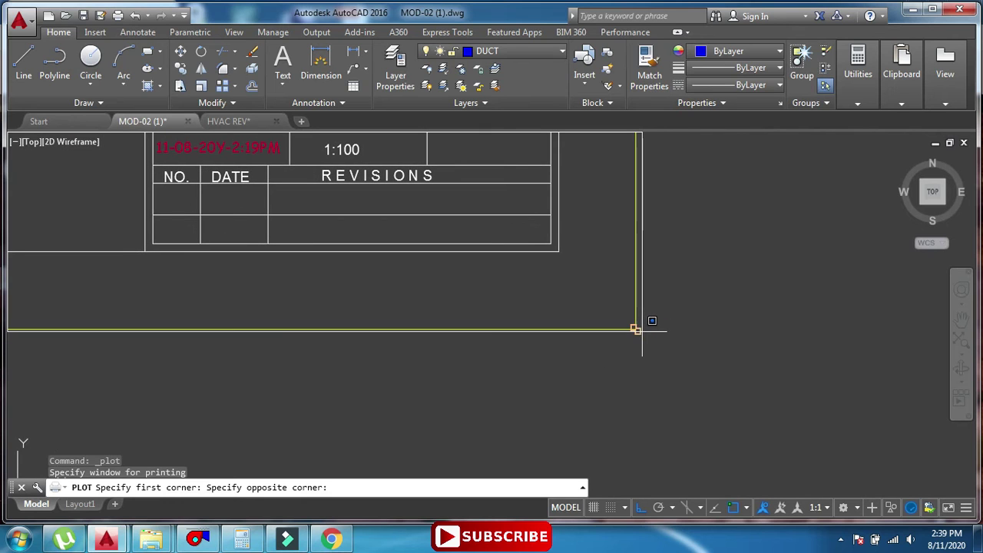
click(637, 330)
click(261, 445)
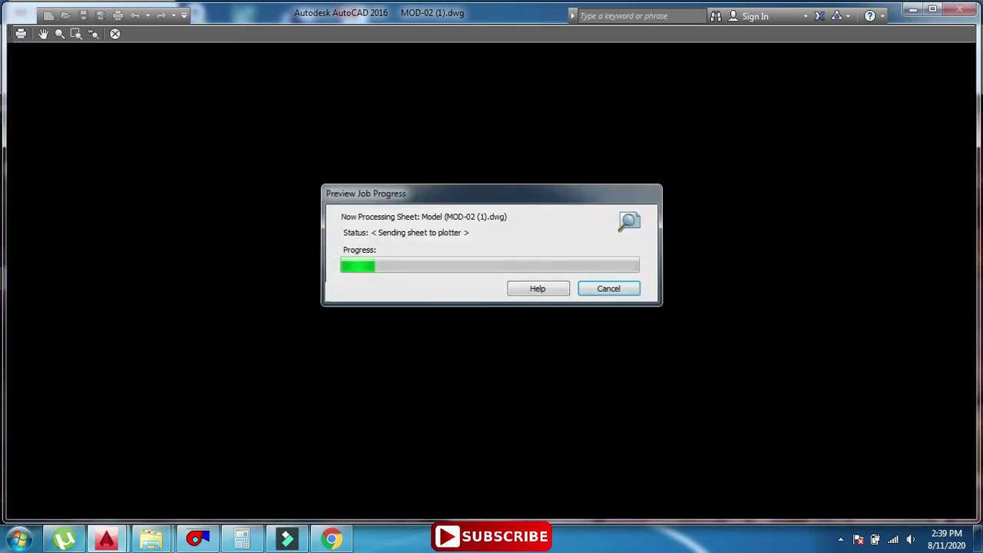
scroll(509, 282, up, 2)
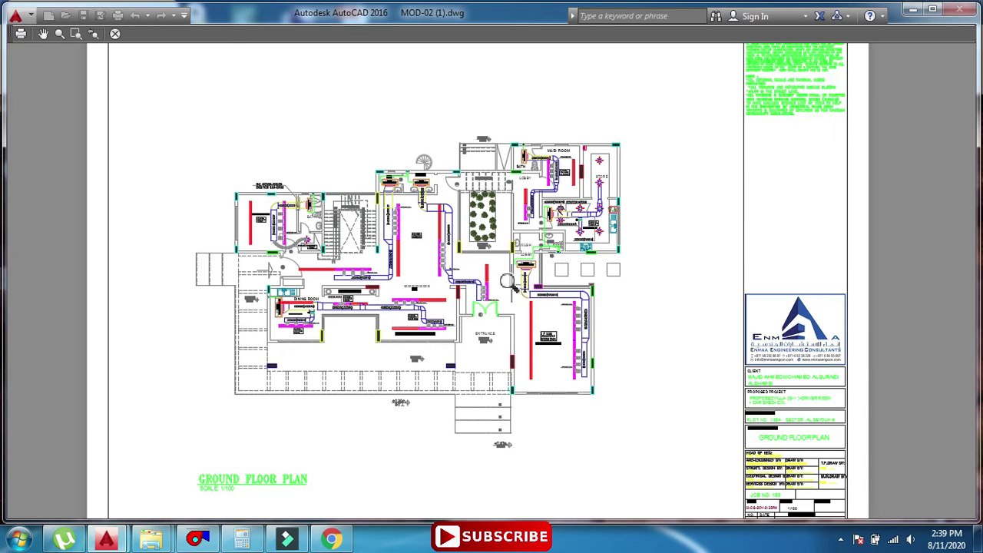
mouse_move(508, 282)
middle_down()
mouse_move(516, 264)
mouse_move(494, 259)
middle_up()
scroll(519, 255, down, 2)
key(Escape)
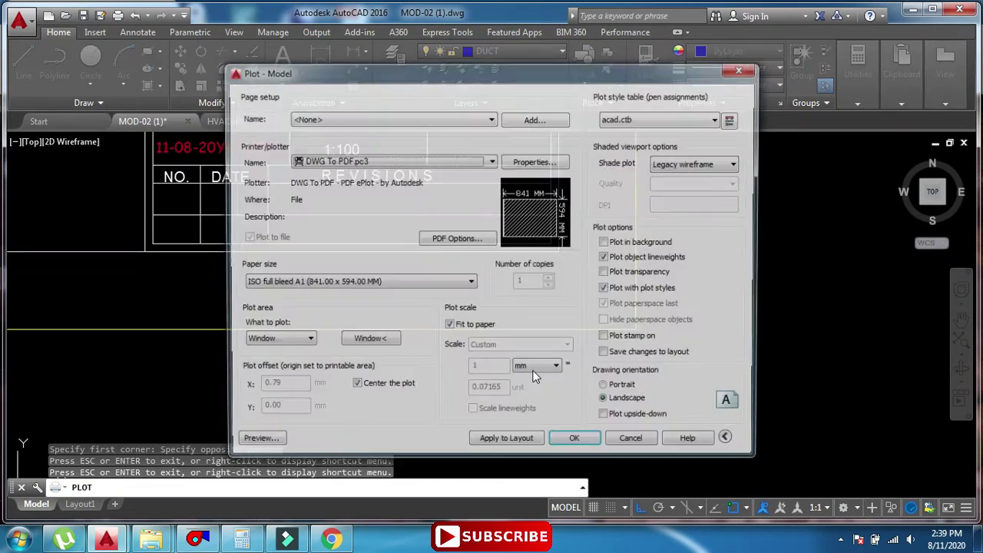
Redefine the plot window to the inner white border of the Ground Floor Plan sheet and preview the plot.
click(367, 342)
scroll(505, 333, down, 6)
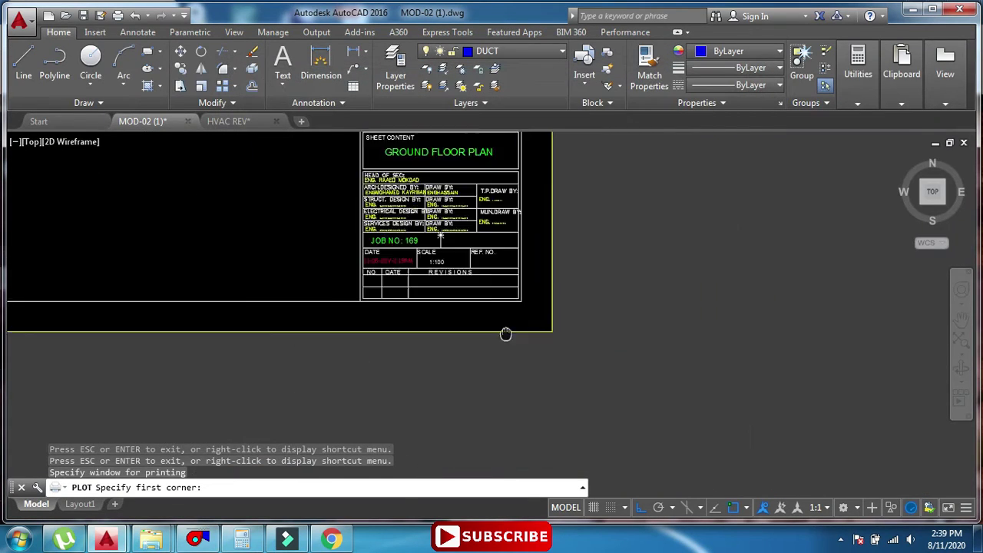
scroll(345, 171, up, 6)
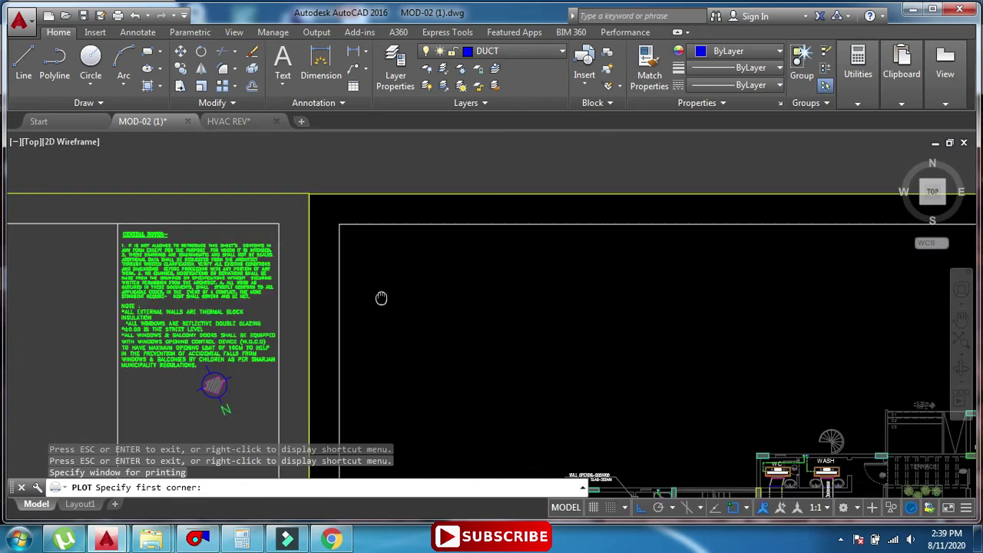
scroll(550, 334, down, 5)
scroll(691, 361, up, 8)
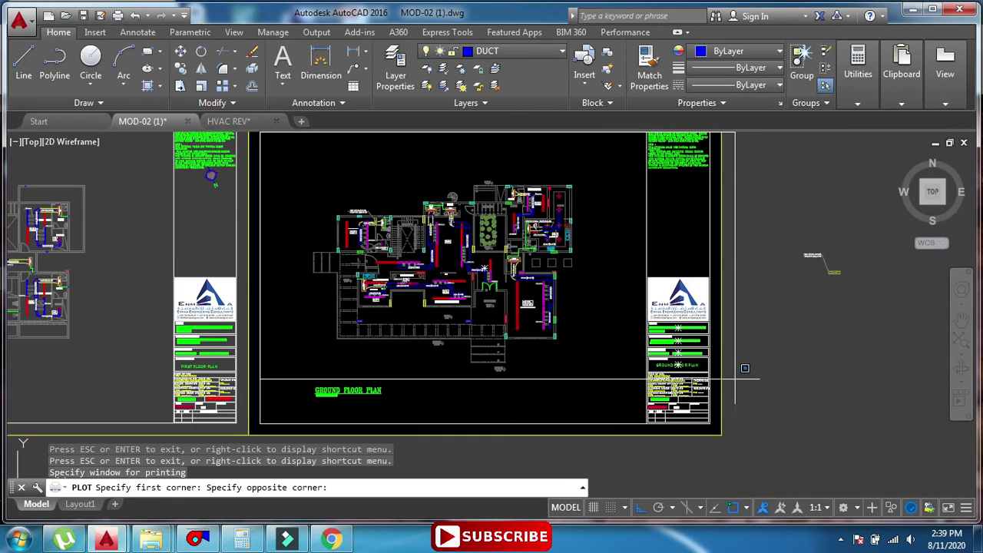
scroll(587, 331, up, 2)
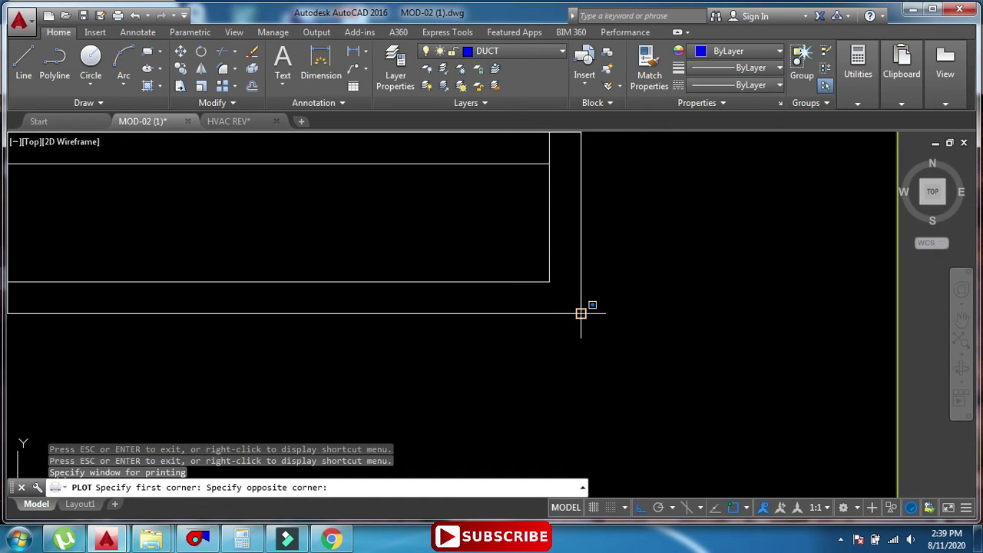
click(580, 314)
click(253, 445)
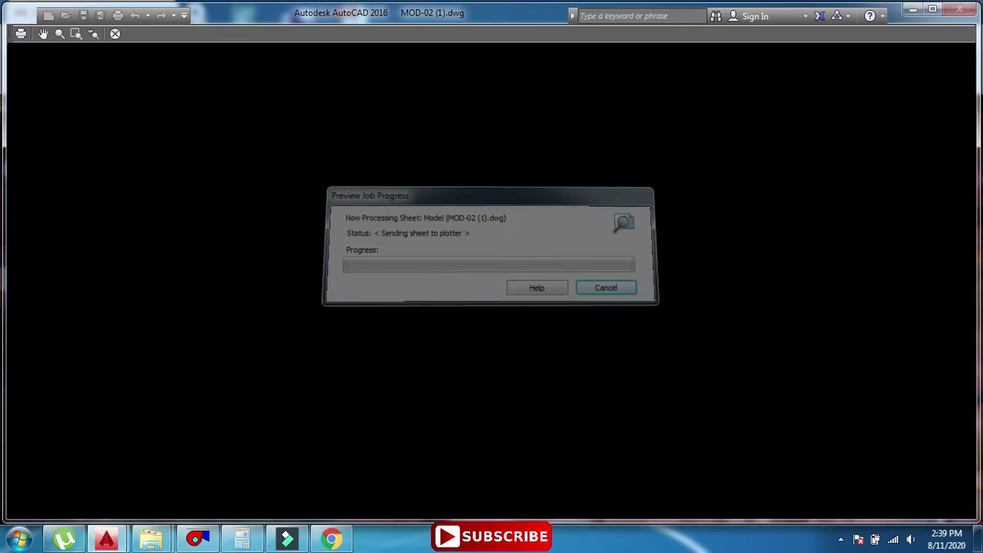
Examine the plot preview, checking the duct sizes, flexible connections and diffuser labels around the rooms.
drag(382, 331, 405, 321)
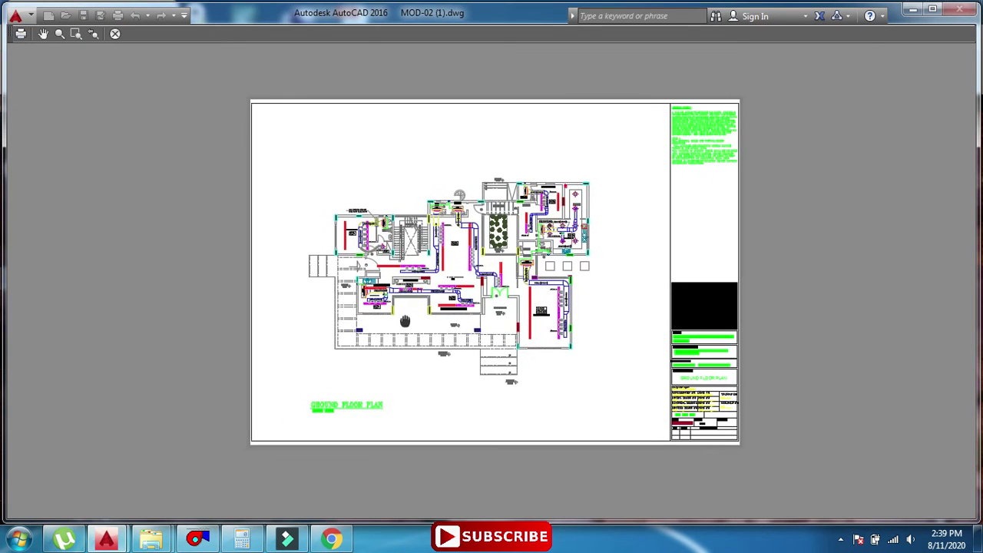
scroll(442, 290, up, 10)
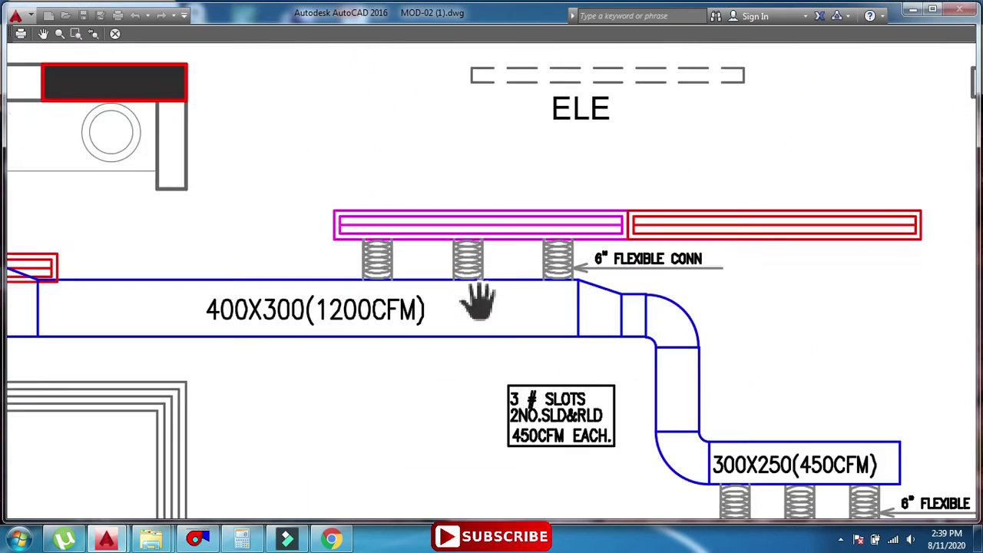
scroll(478, 304, down, 3)
scroll(593, 246, down, 10)
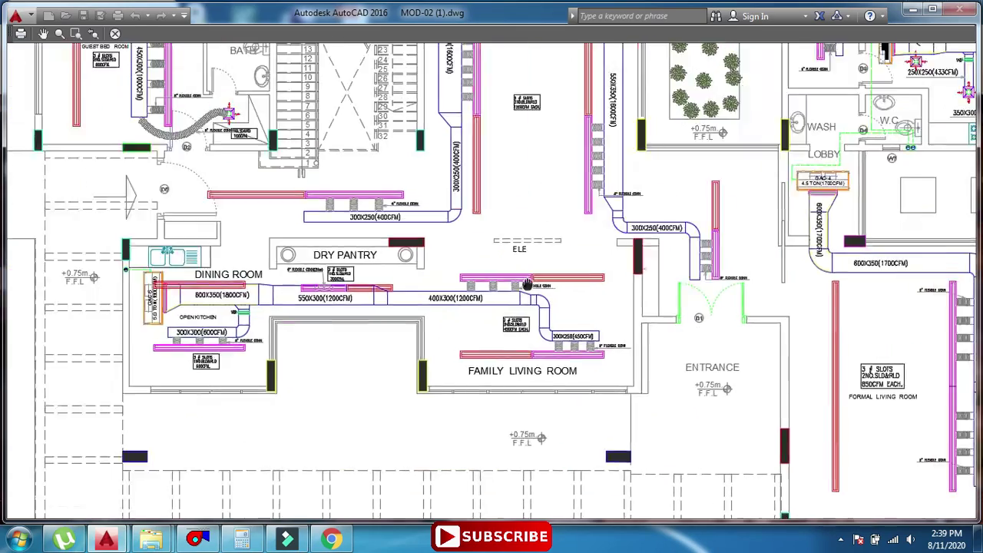
scroll(504, 308, down, 3)
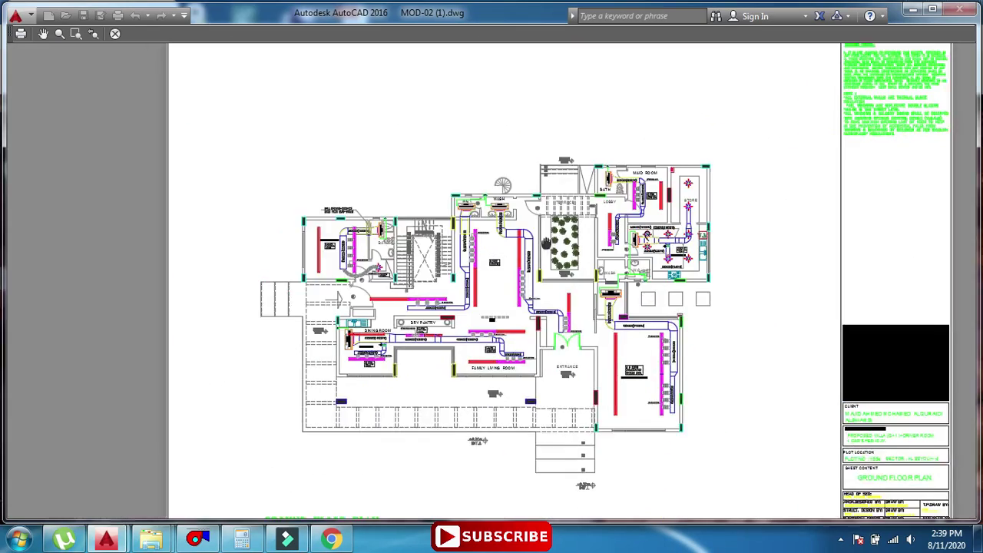
scroll(368, 230, up, 8)
scroll(469, 256, down, 8)
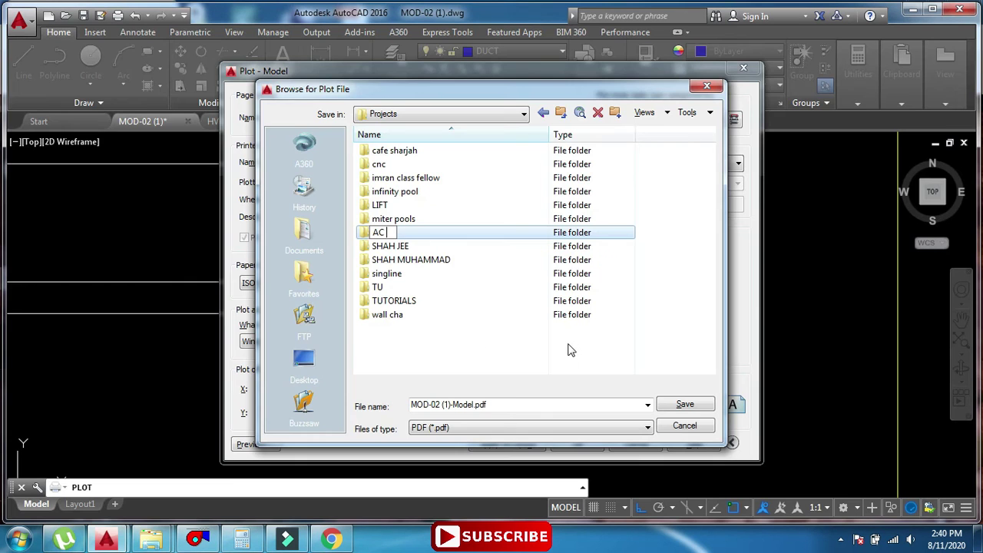
Name the new folder in Projects AC VILLA SHOP DWG and open it as the plot file's location.
text(VILLA SHOP )
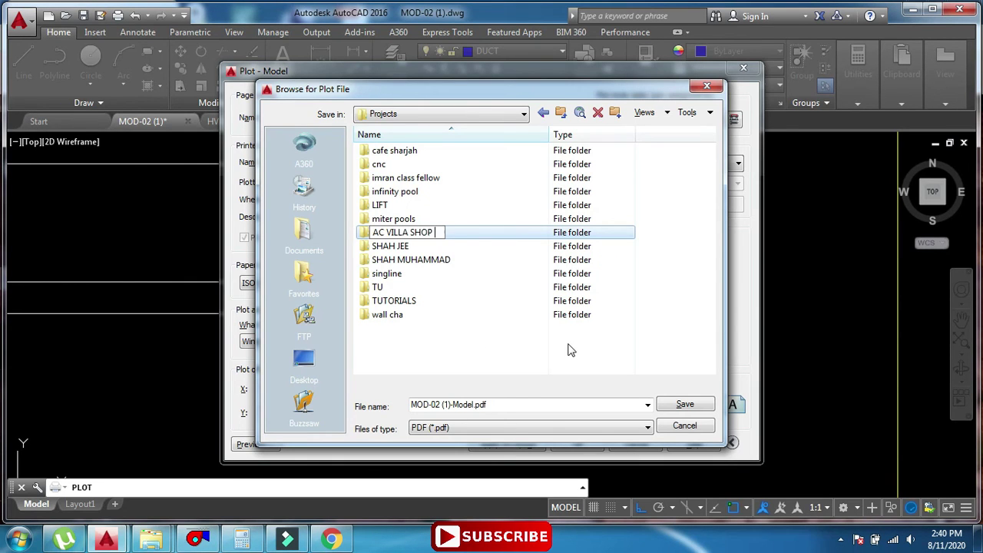
text(DWG)
key(Return)
double_click(428, 151)
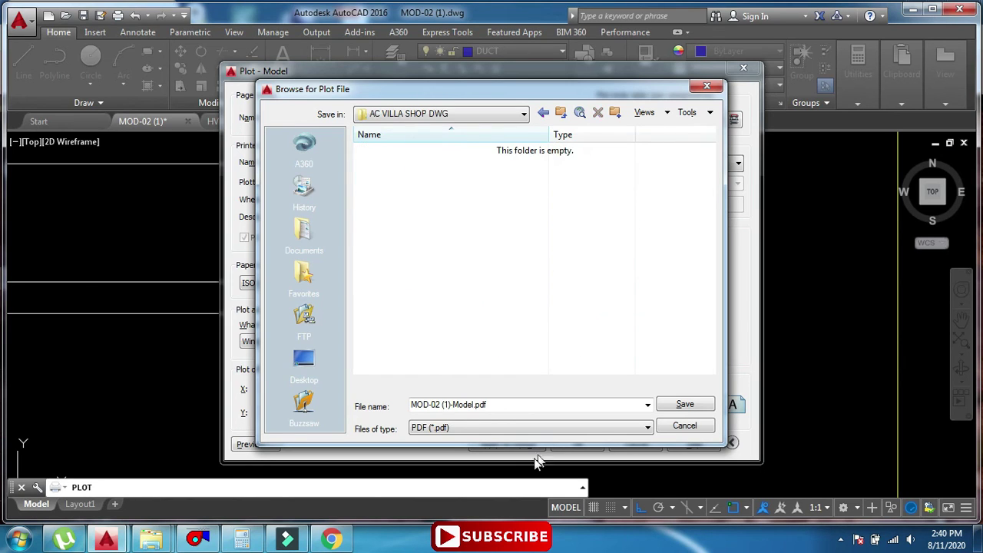